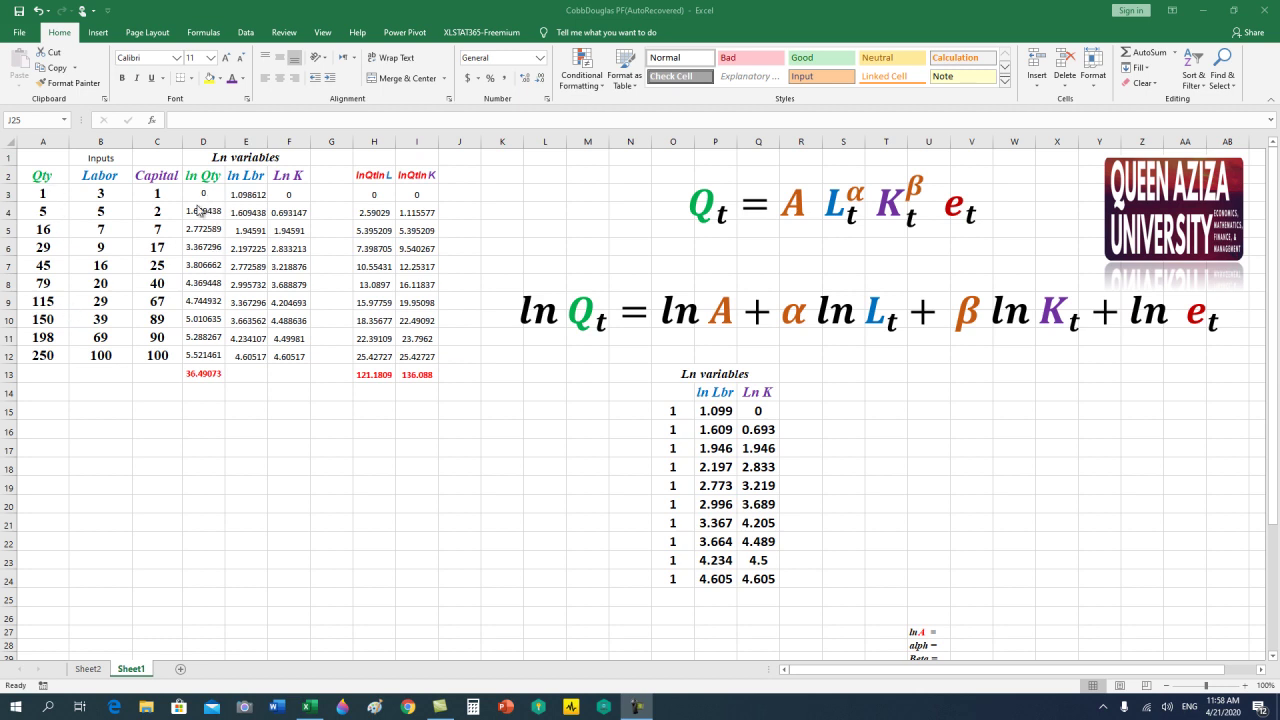
Review the ln Qty formulas in column D and the sum beneath them.
left_click(204, 194)
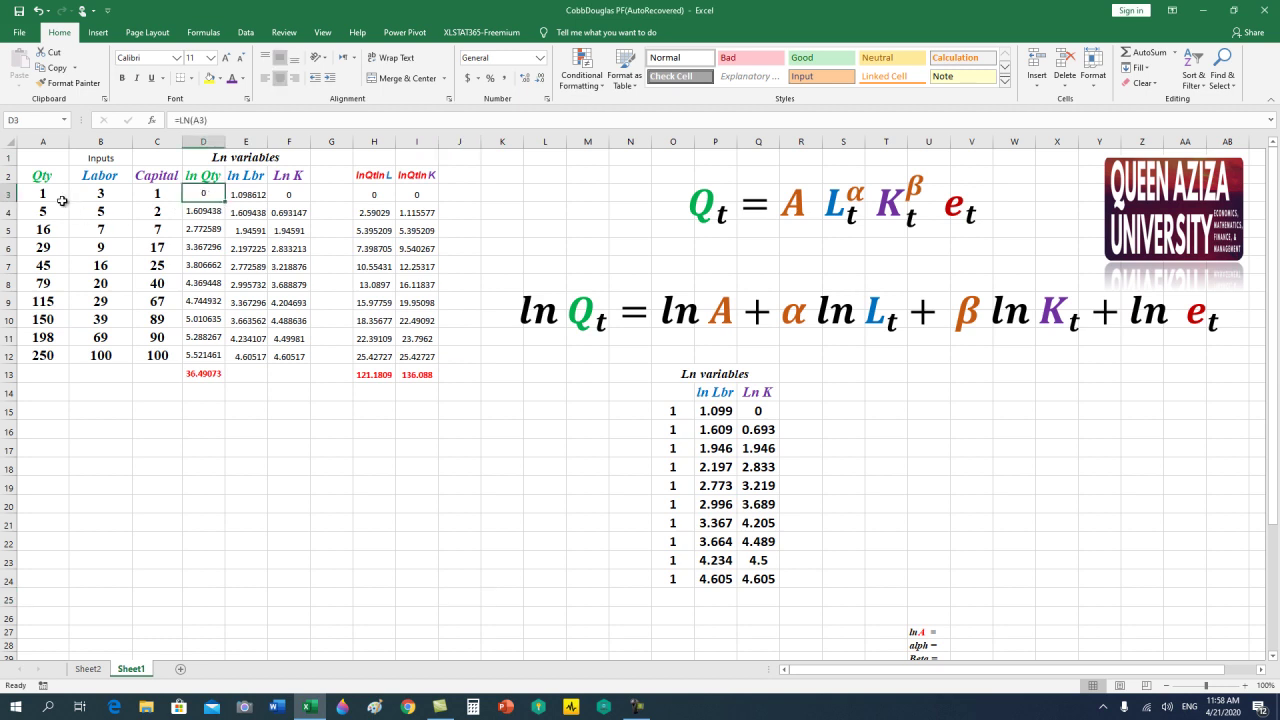
left_click(192, 211)
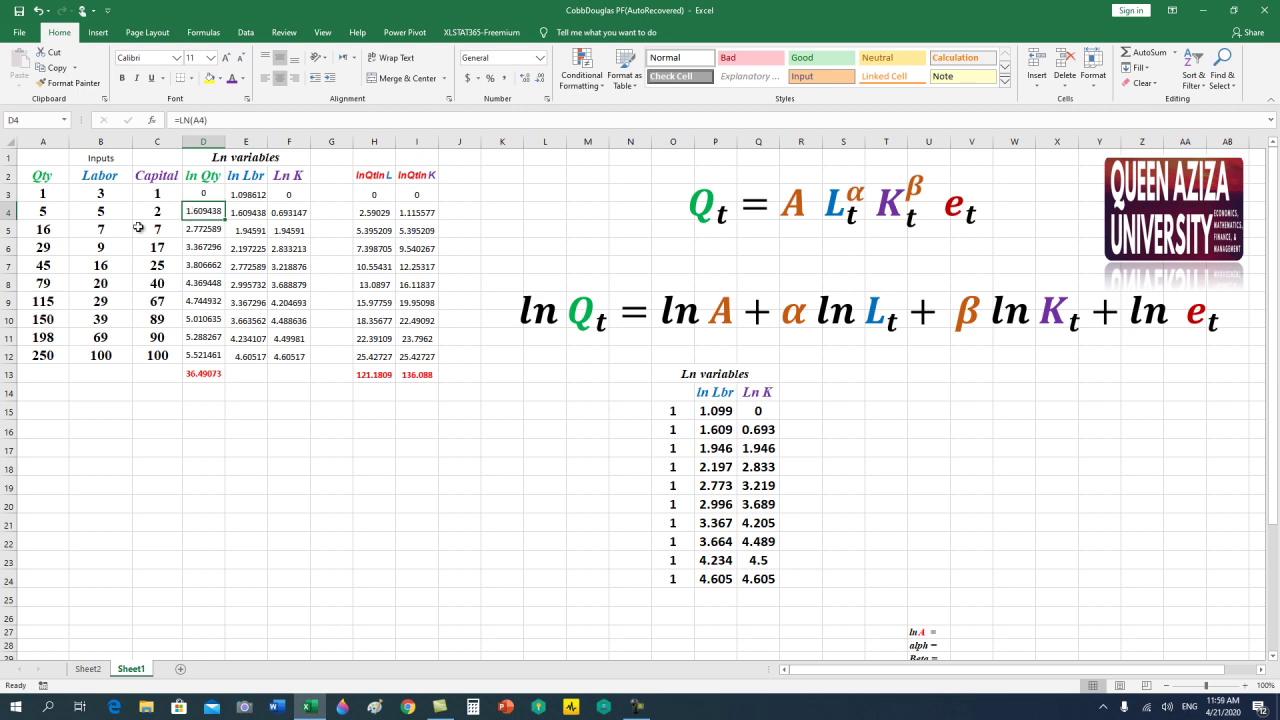
left_click(202, 229)
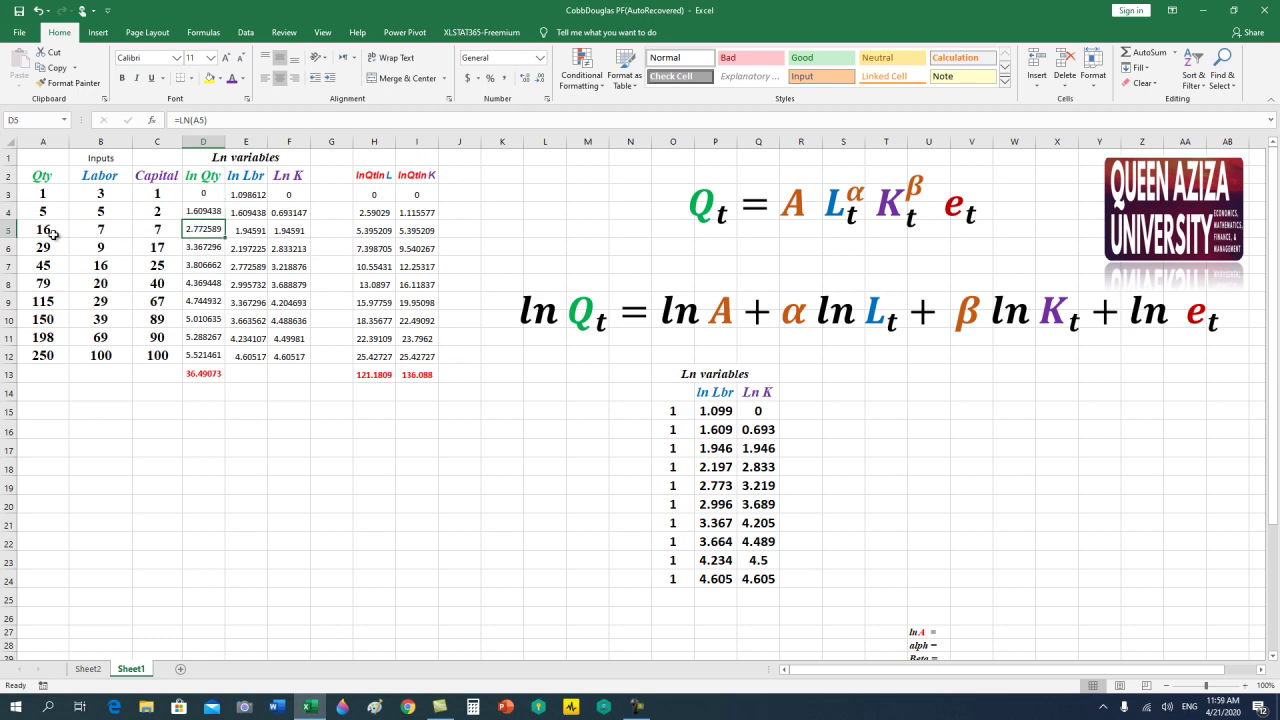
left_click(205, 194)
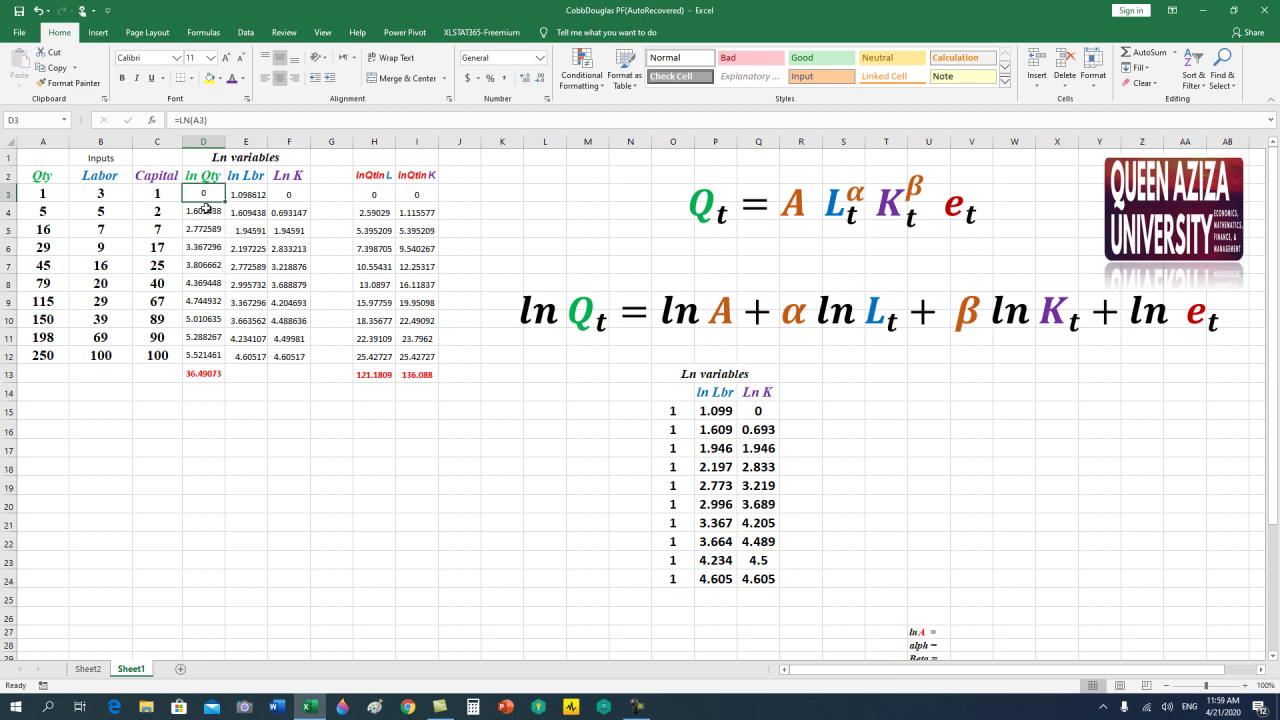
left_click_drag(205, 208, 194, 350)
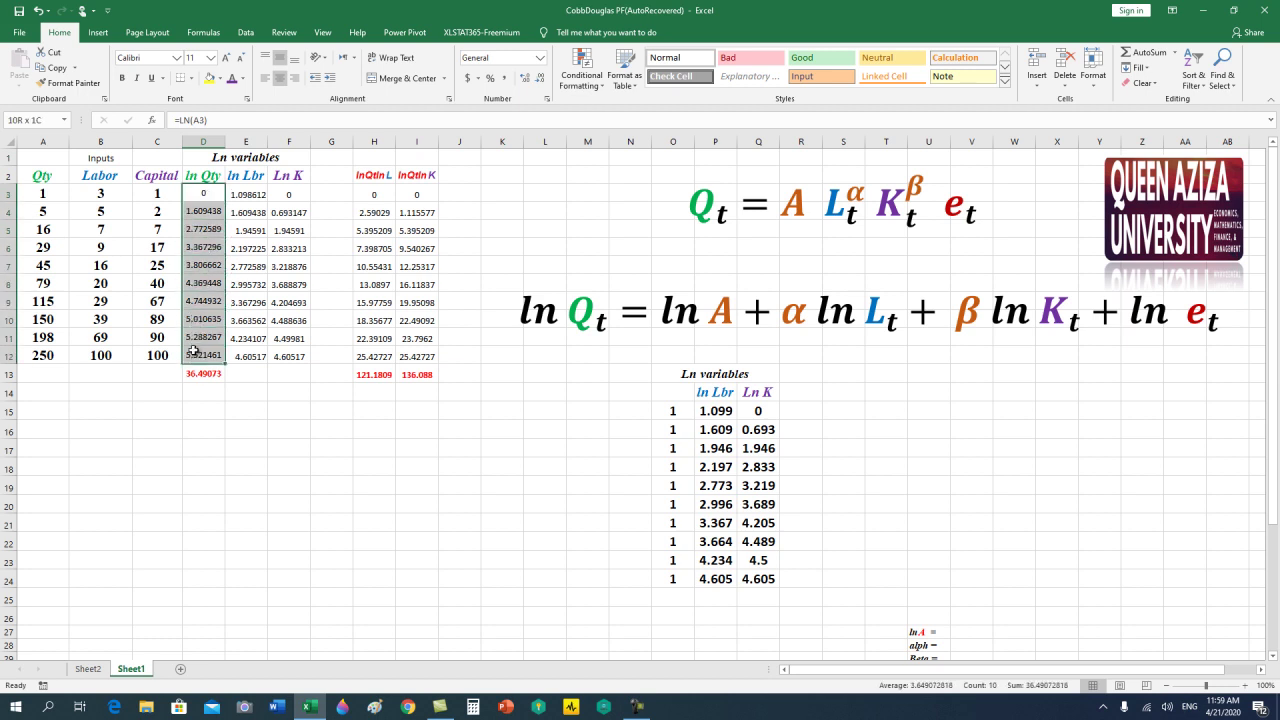
left_click(203, 373)
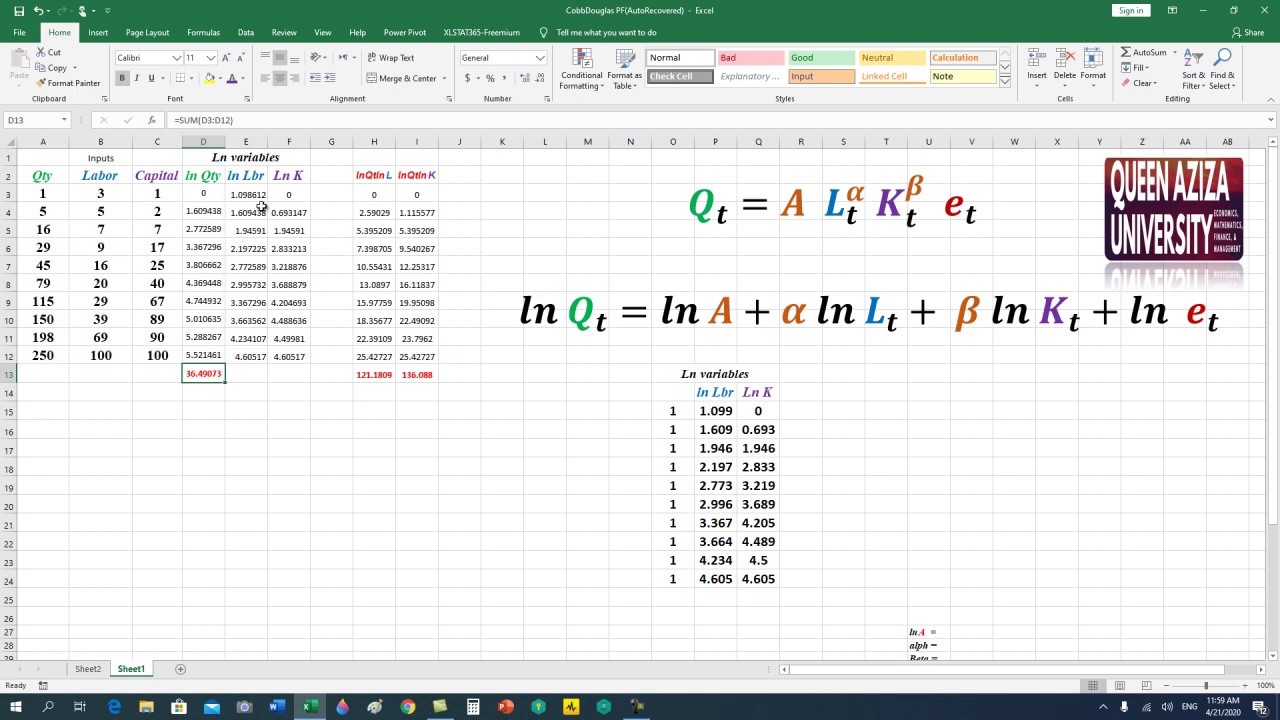
Review the ln Lbr formulas in column E against the Labor values in column B.
left_click(258, 198)
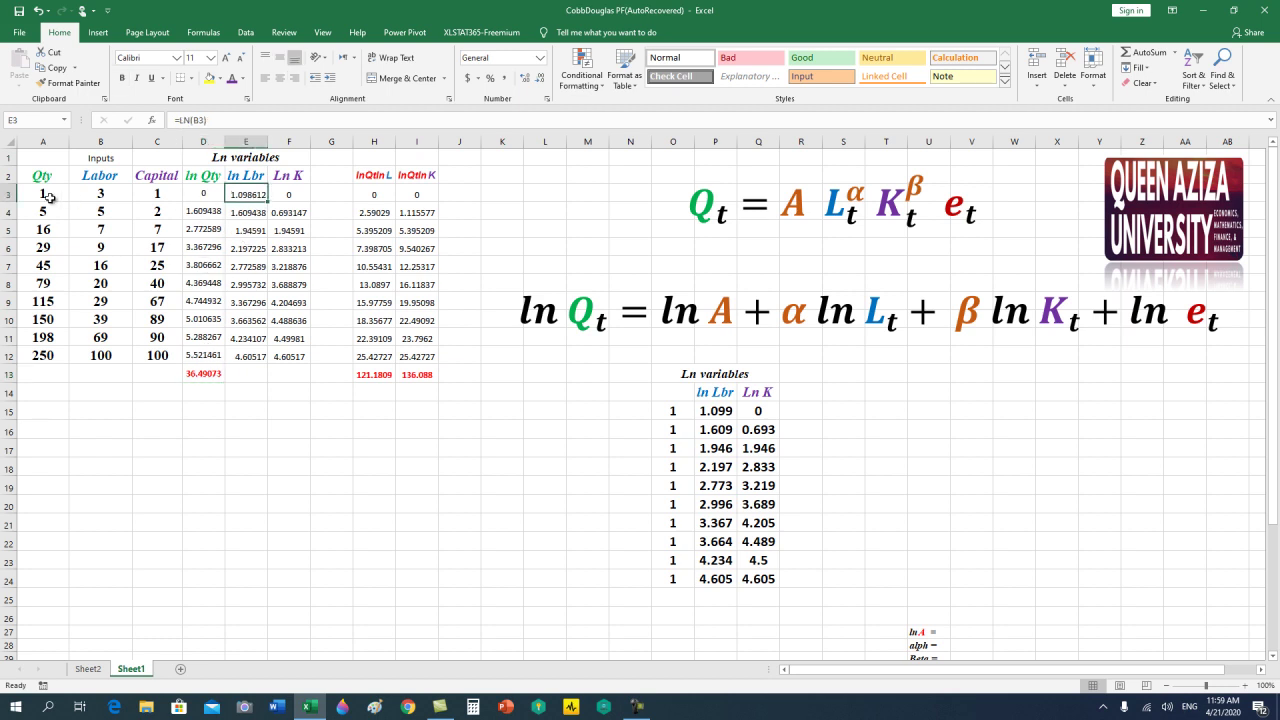
left_click(107, 201)
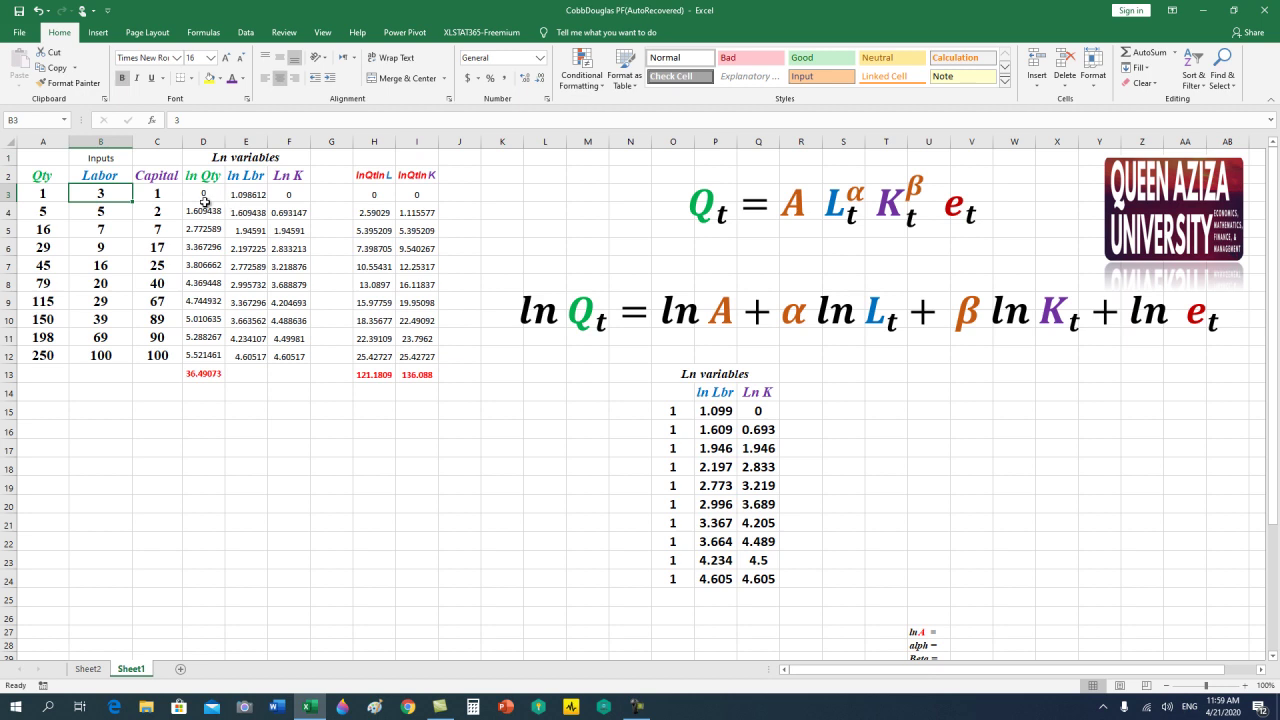
left_click(244, 197)
left_click(239, 214)
left_click(123, 213)
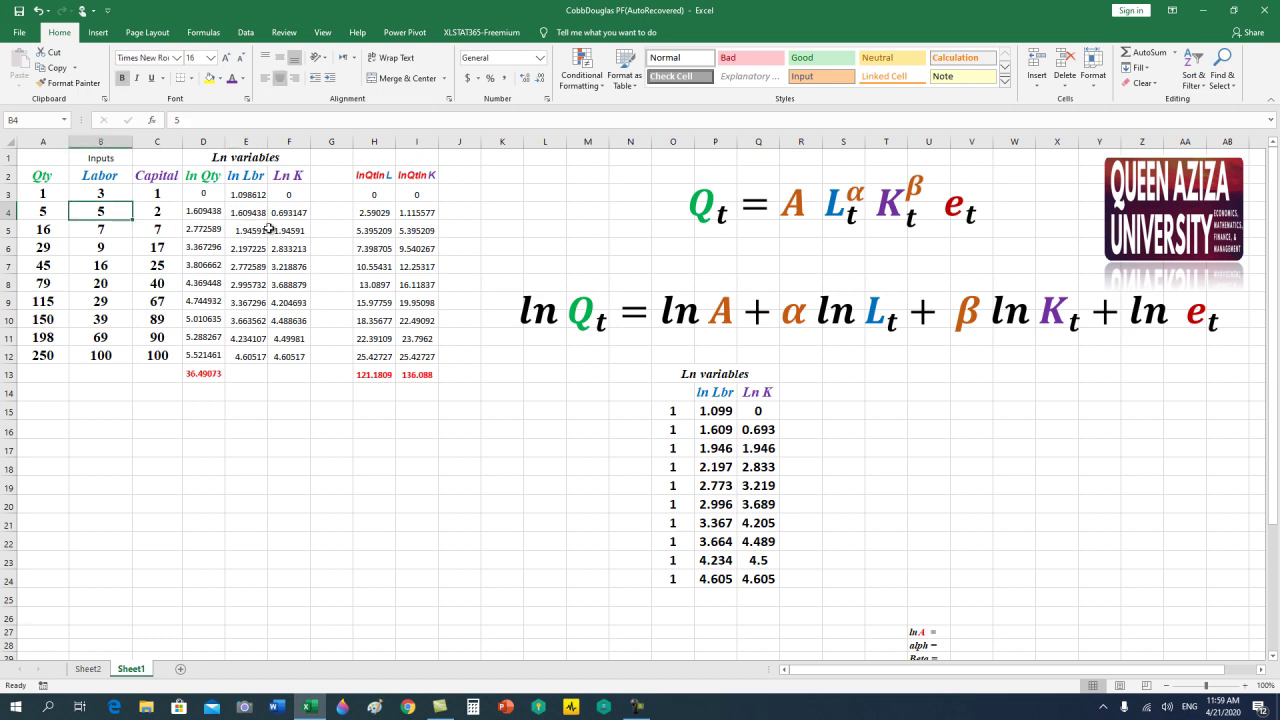
left_click_drag(255, 192, 248, 356)
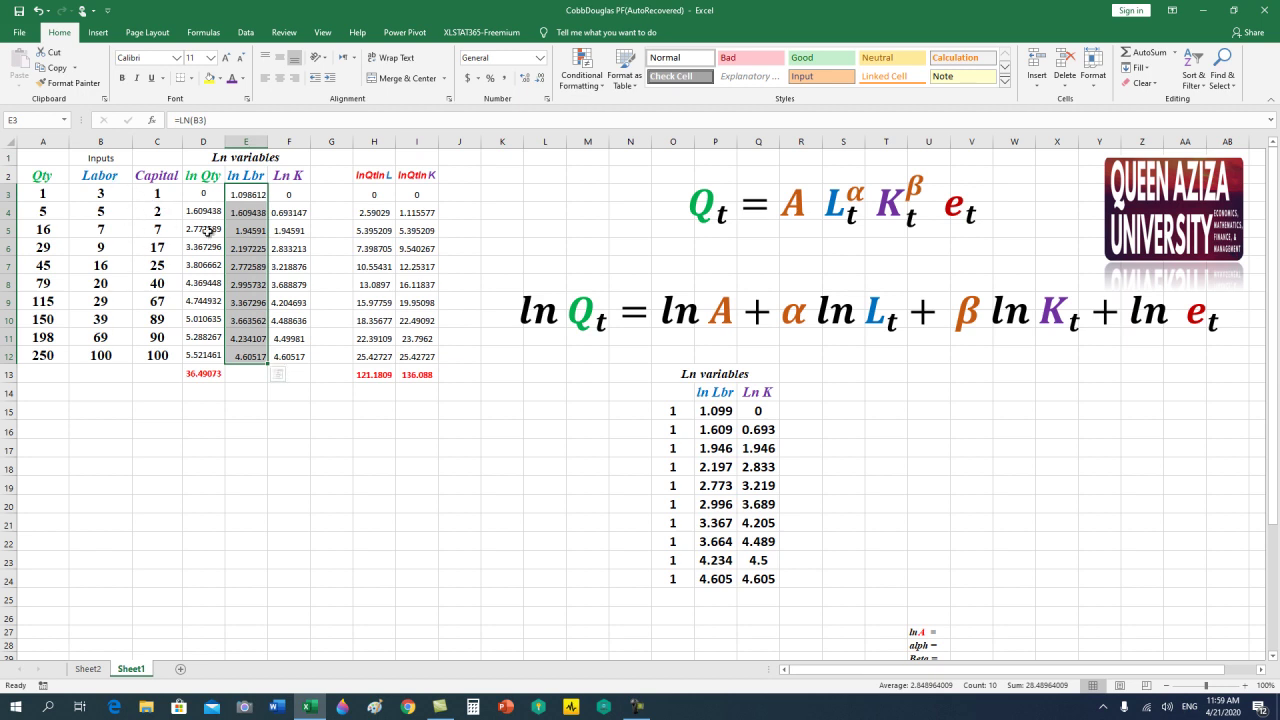
Review the ln K formulas in column F against the Capital values in C3:C12.
left_click(292, 193)
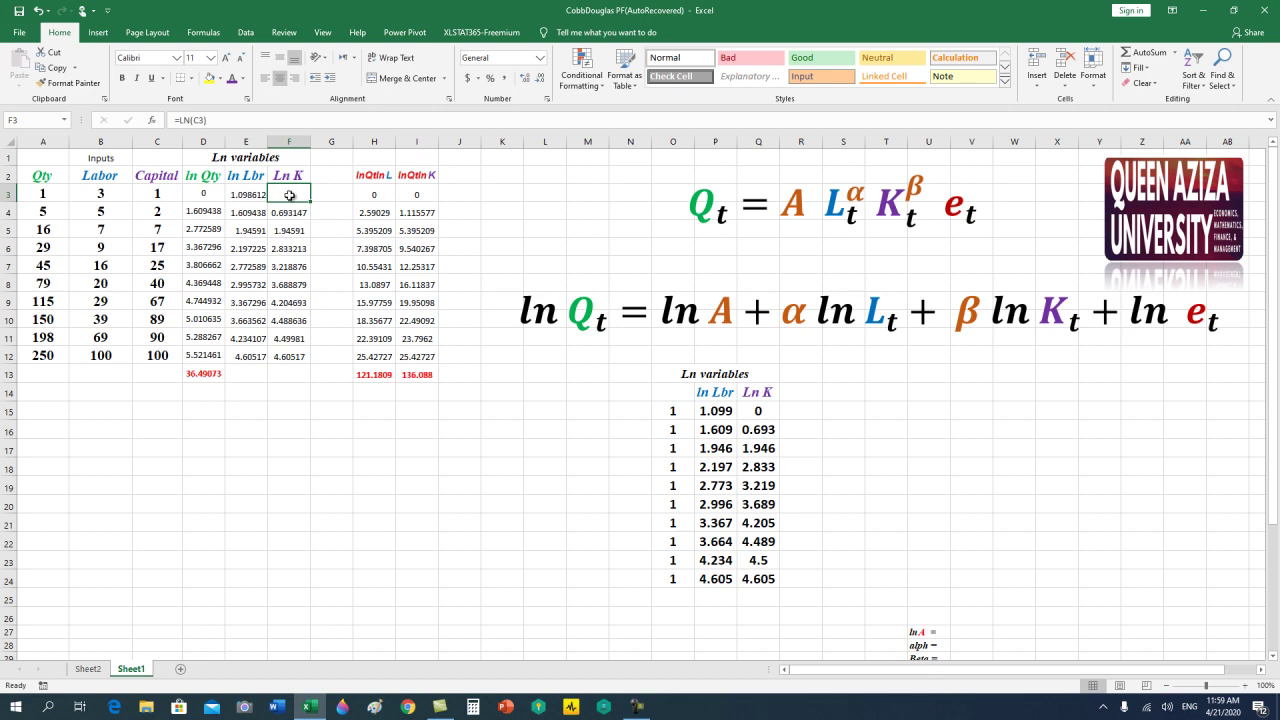
left_click(179, 194)
left_click(283, 208)
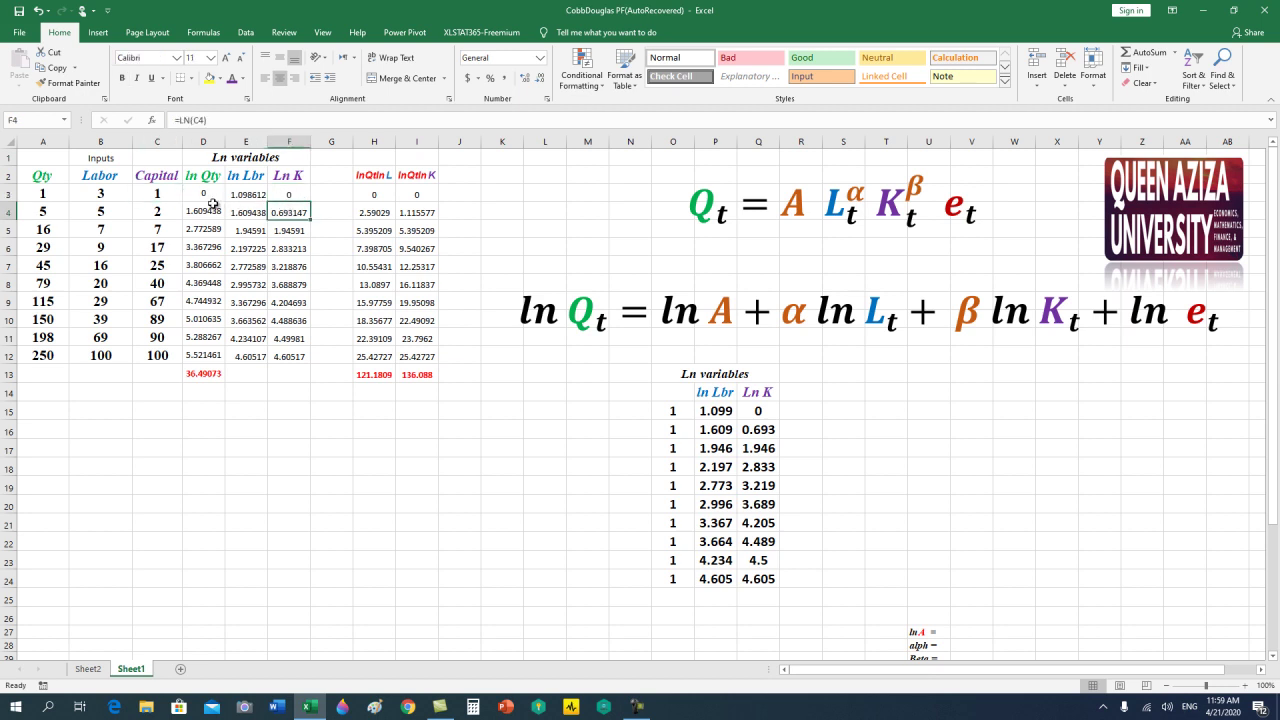
left_click(157, 212)
left_click_drag(291, 199, 287, 355)
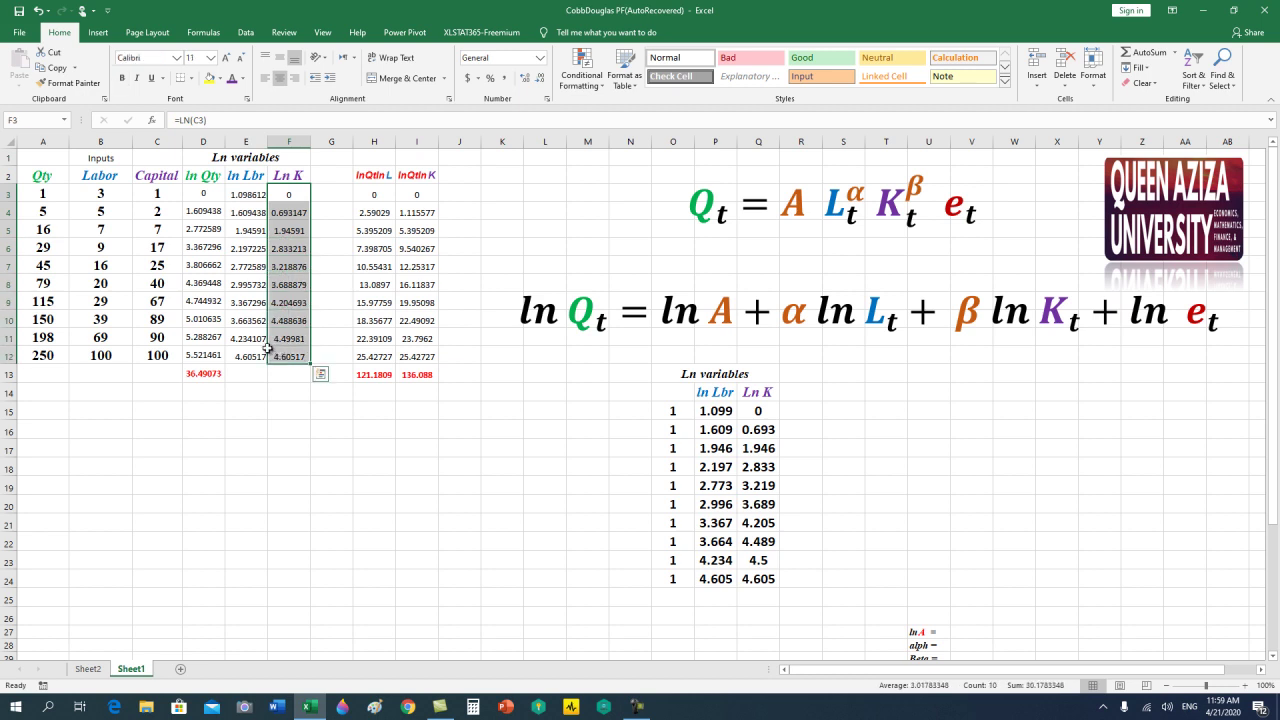
left_click_drag(172, 193, 152, 348)
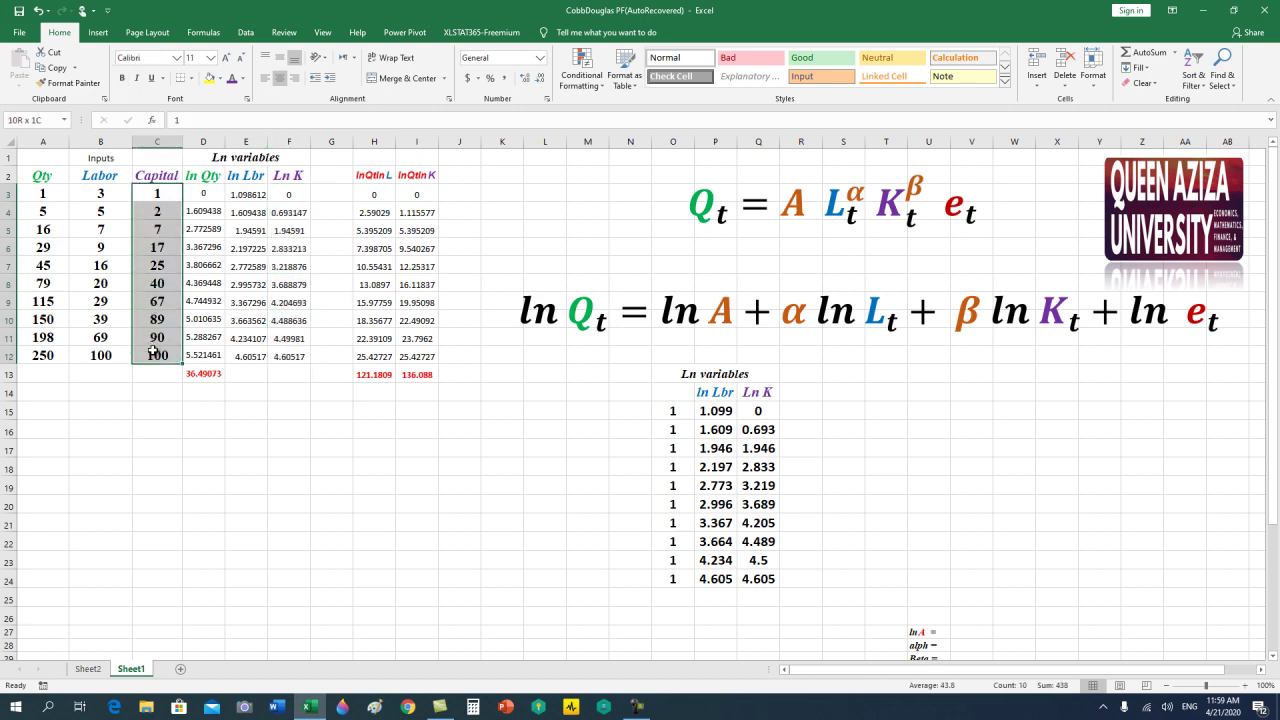
left_click(328, 428)
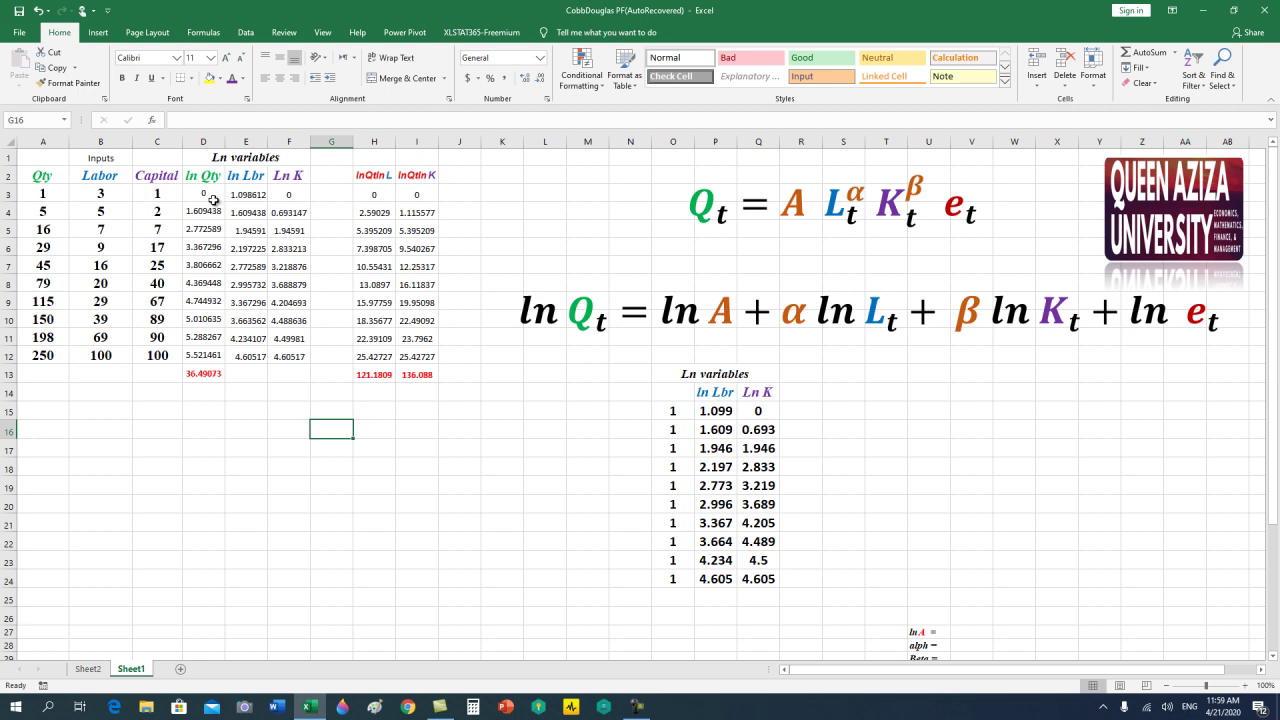
Review the lnQtlnL product formulas in H3:H12 and their sum.
left_click(200, 190)
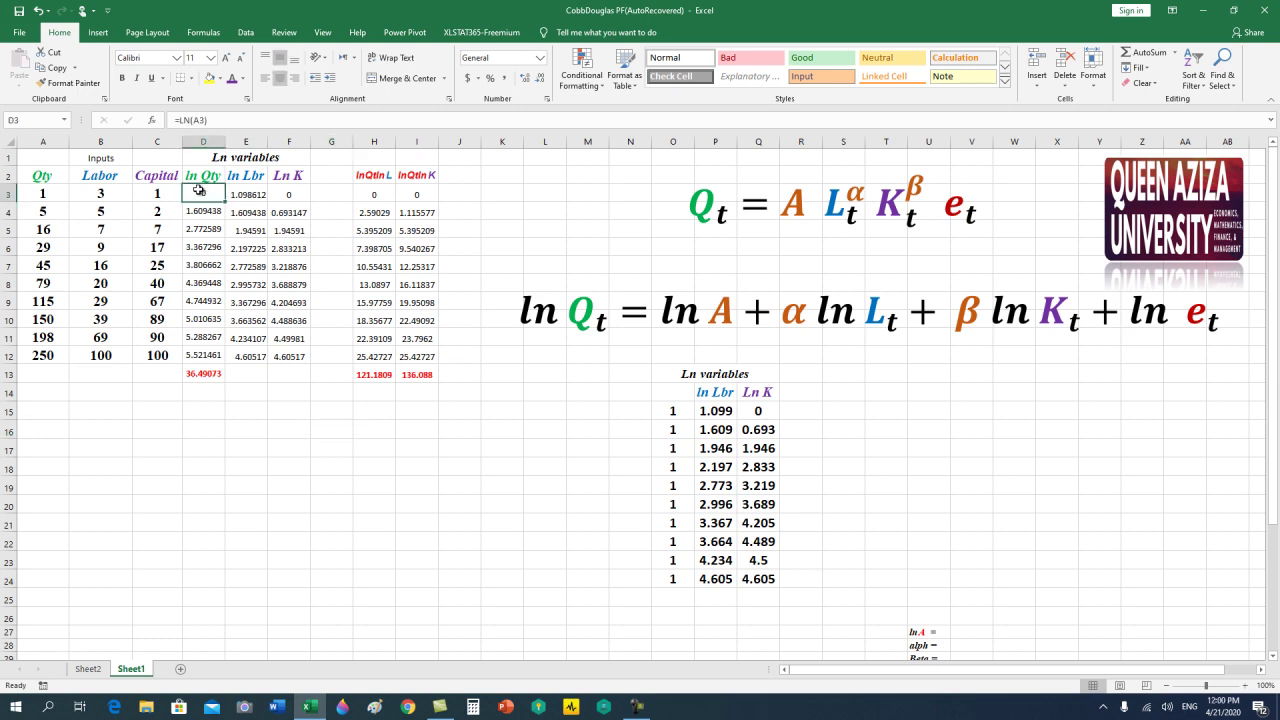
left_click(247, 191)
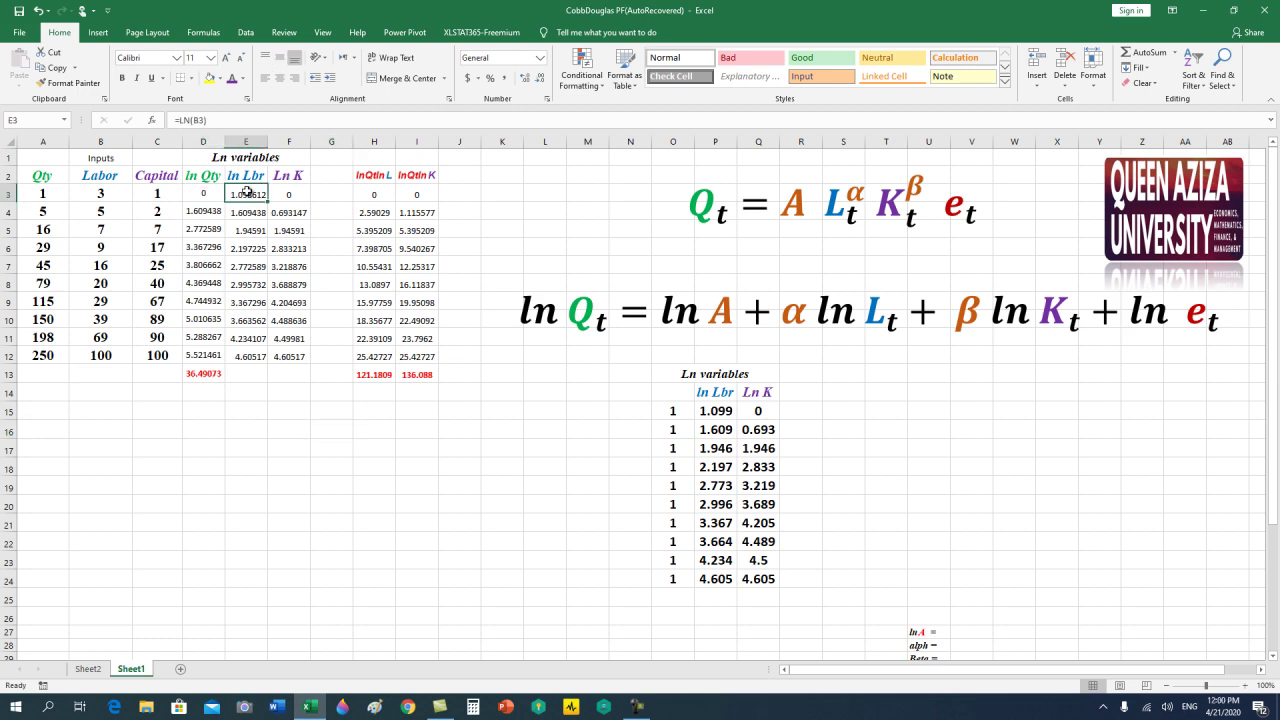
left_click_drag(368, 192, 372, 356)
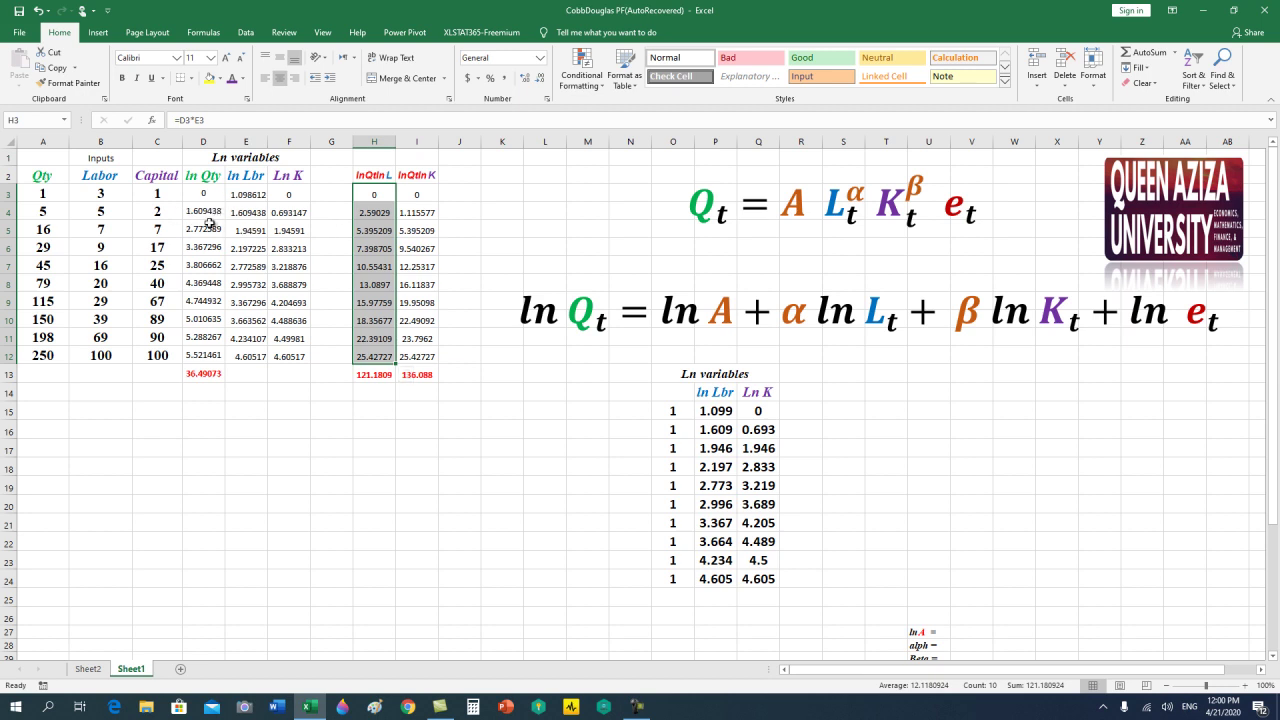
left_click(381, 210)
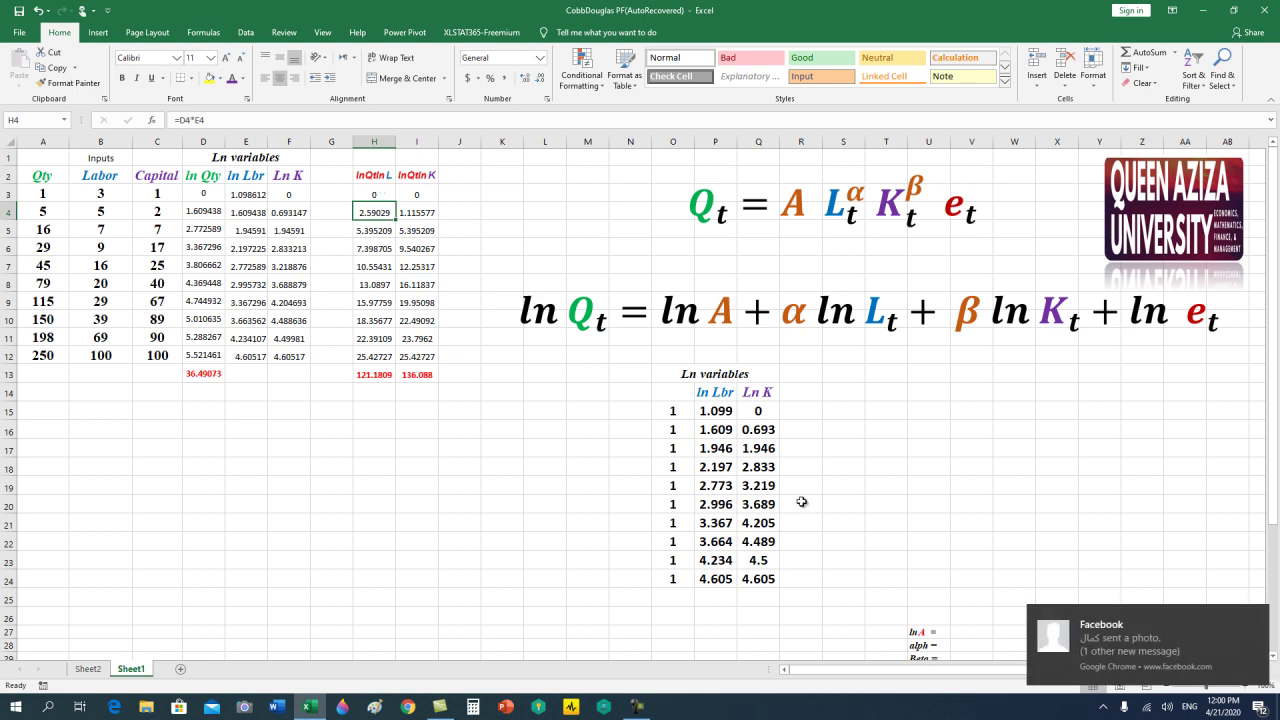
mouse_move(1150, 640)
left_click(1257, 618)
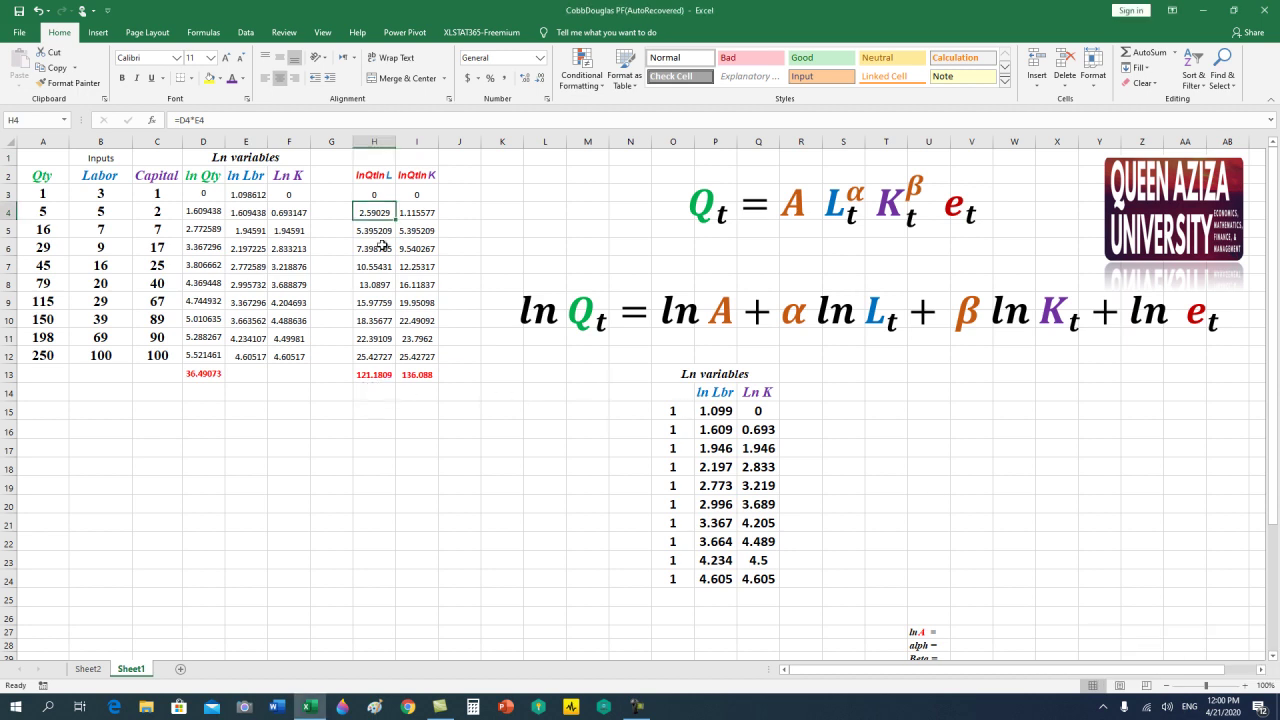
left_click_drag(381, 194, 366, 352)
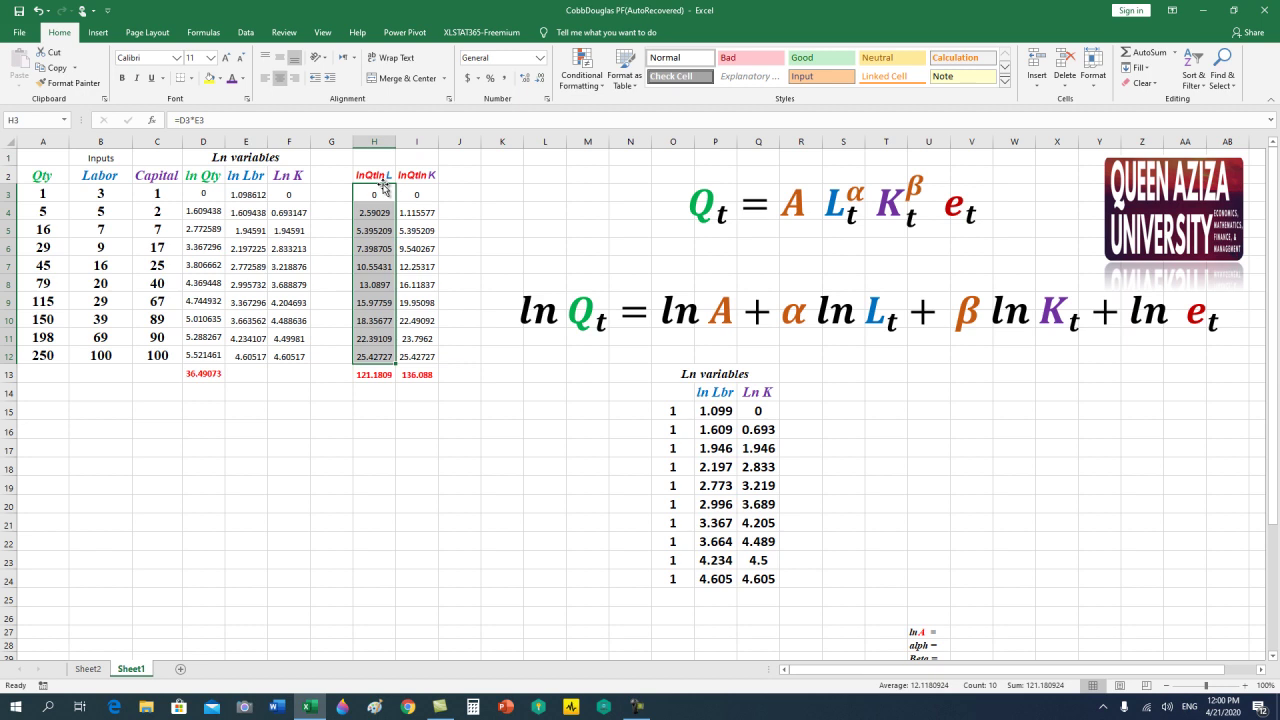
Review the lnQtlnK products in I3:I12 and their sum formula.
left_click(413, 176)
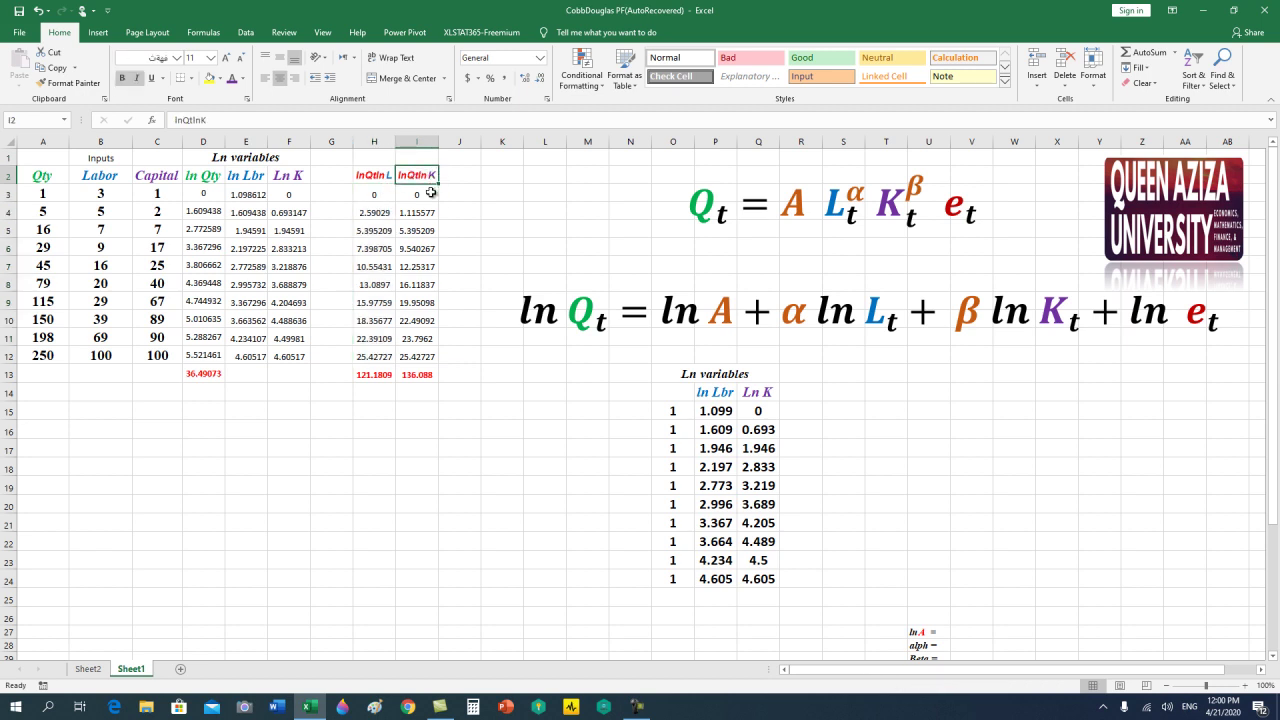
left_click_drag(430, 192, 418, 362)
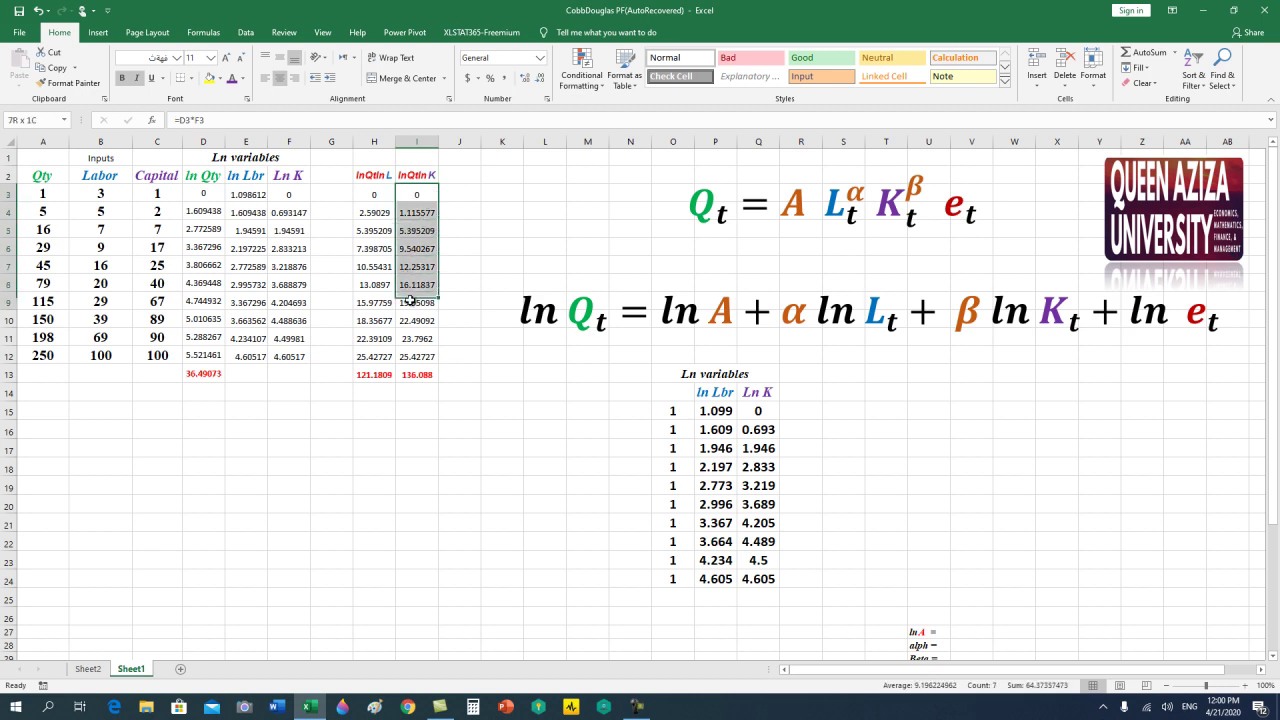
left_click(417, 374)
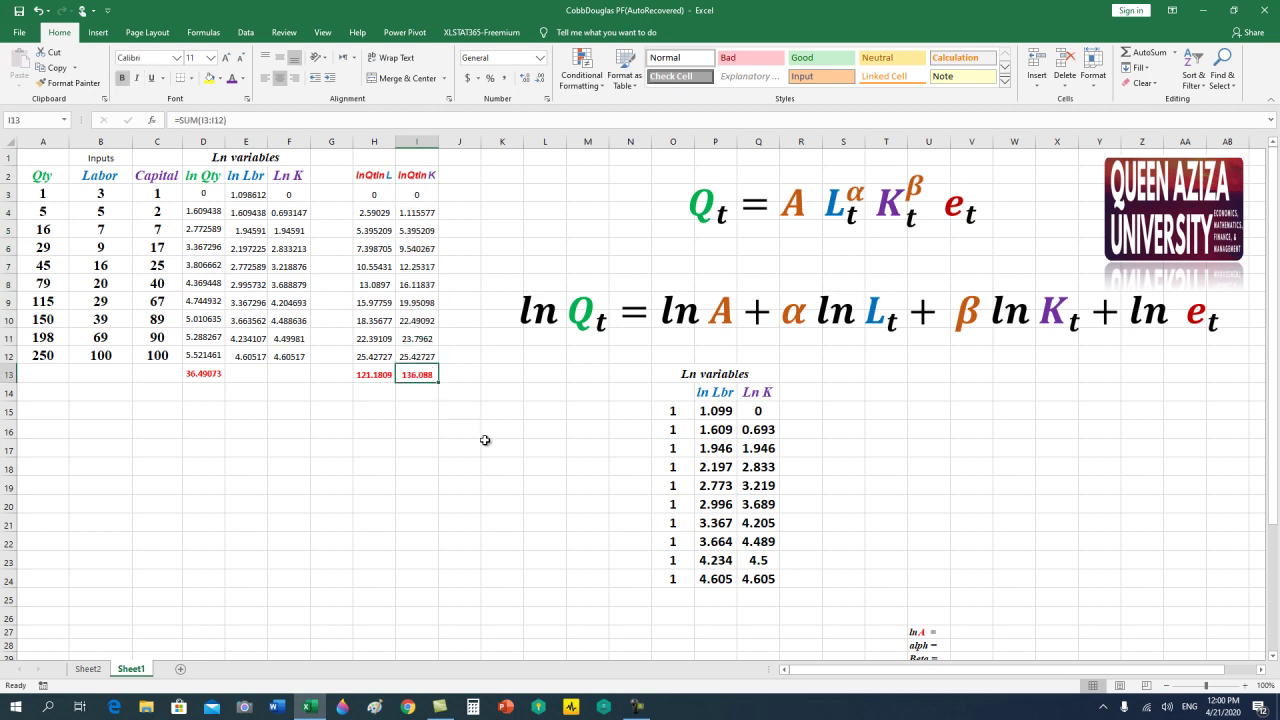
scroll(485, 437, "down", 1)
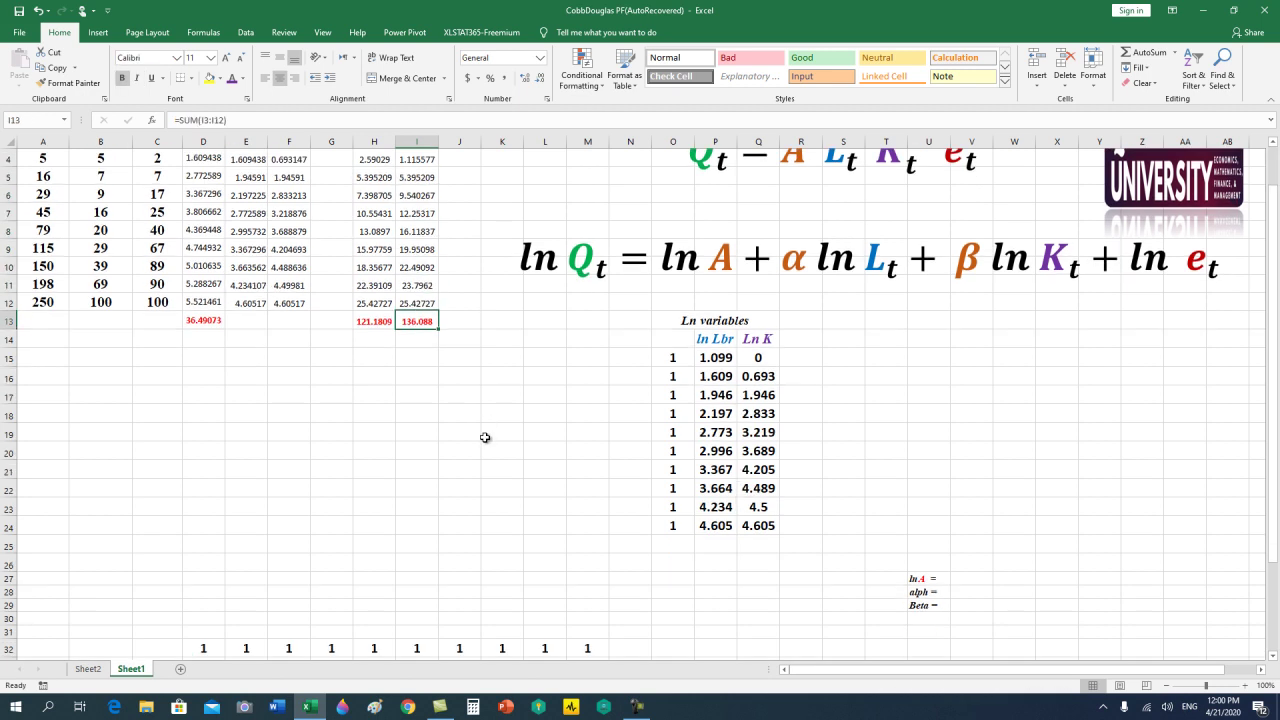
scroll(485, 437, "up", 1)
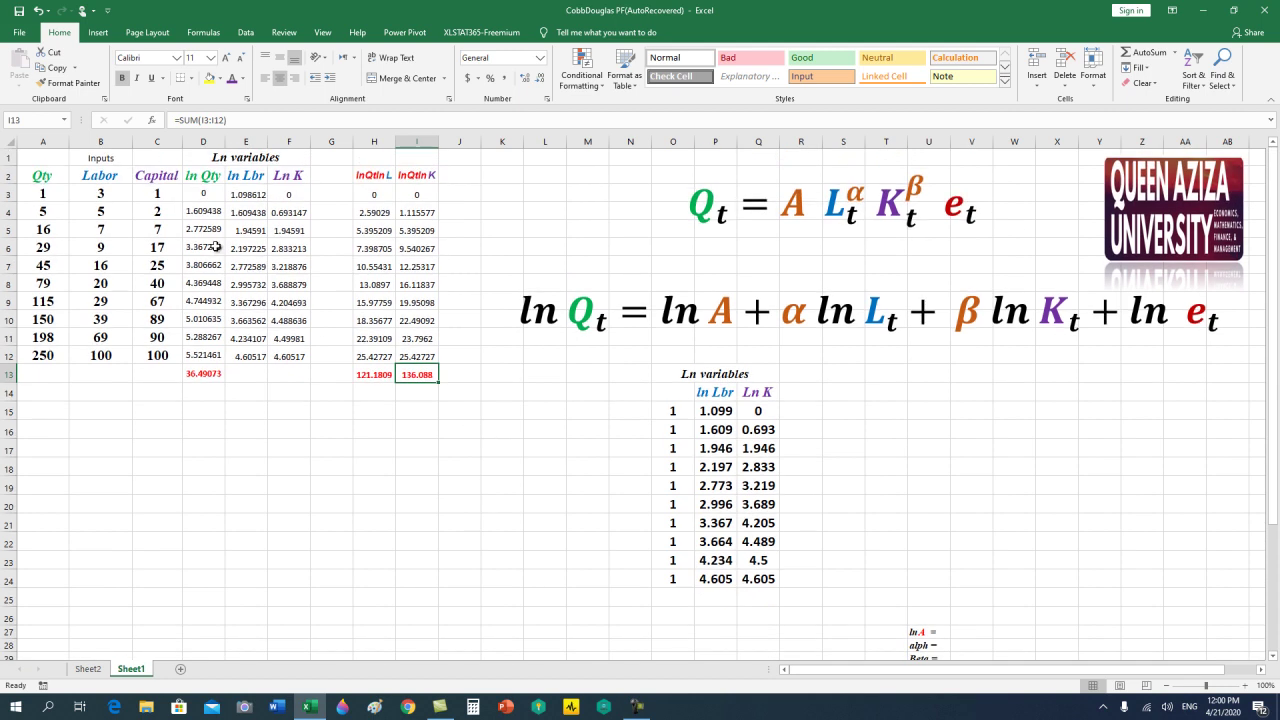
left_click_drag(247, 195, 272, 358)
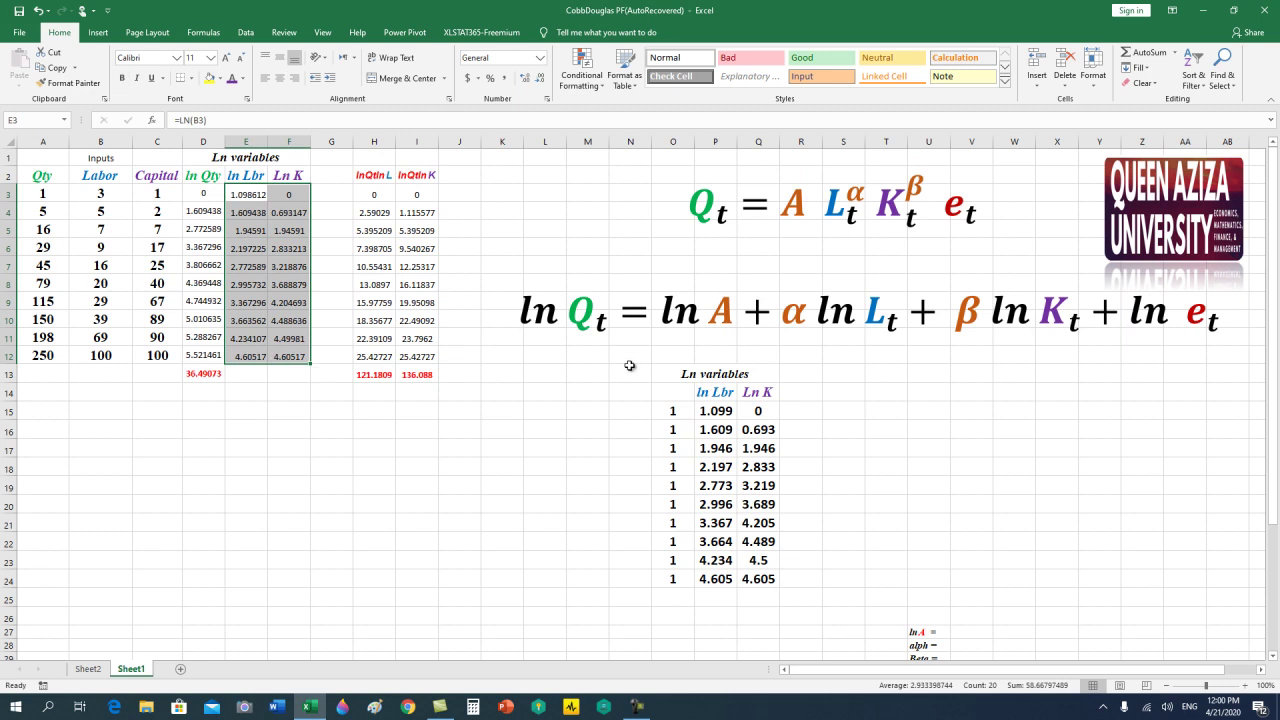
Review the lower Ln variables table and the X' matrix block below it.
left_click(716, 407)
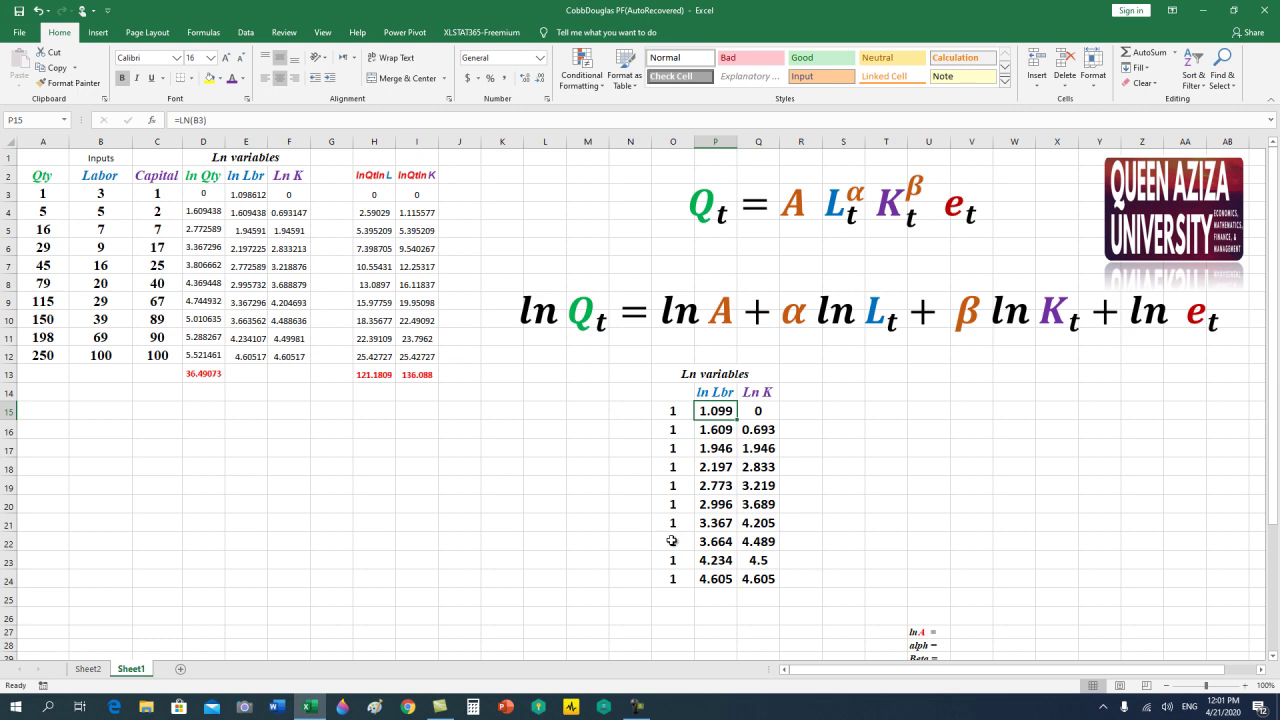
mouse_move(676, 412)
left_mouse_down()
mouse_move(744, 500)
mouse_move(747, 579)
left_mouse_up()
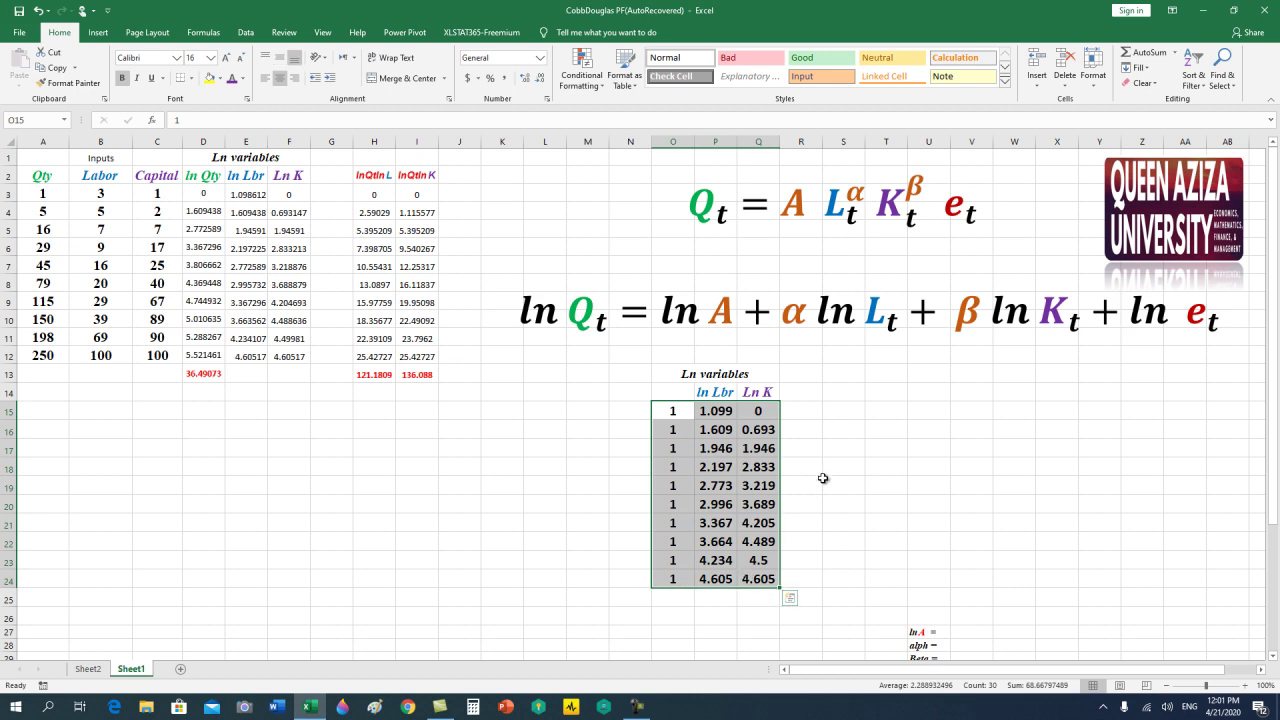
scroll(822, 478, "down", 1)
scroll(822, 478, "down", 3)
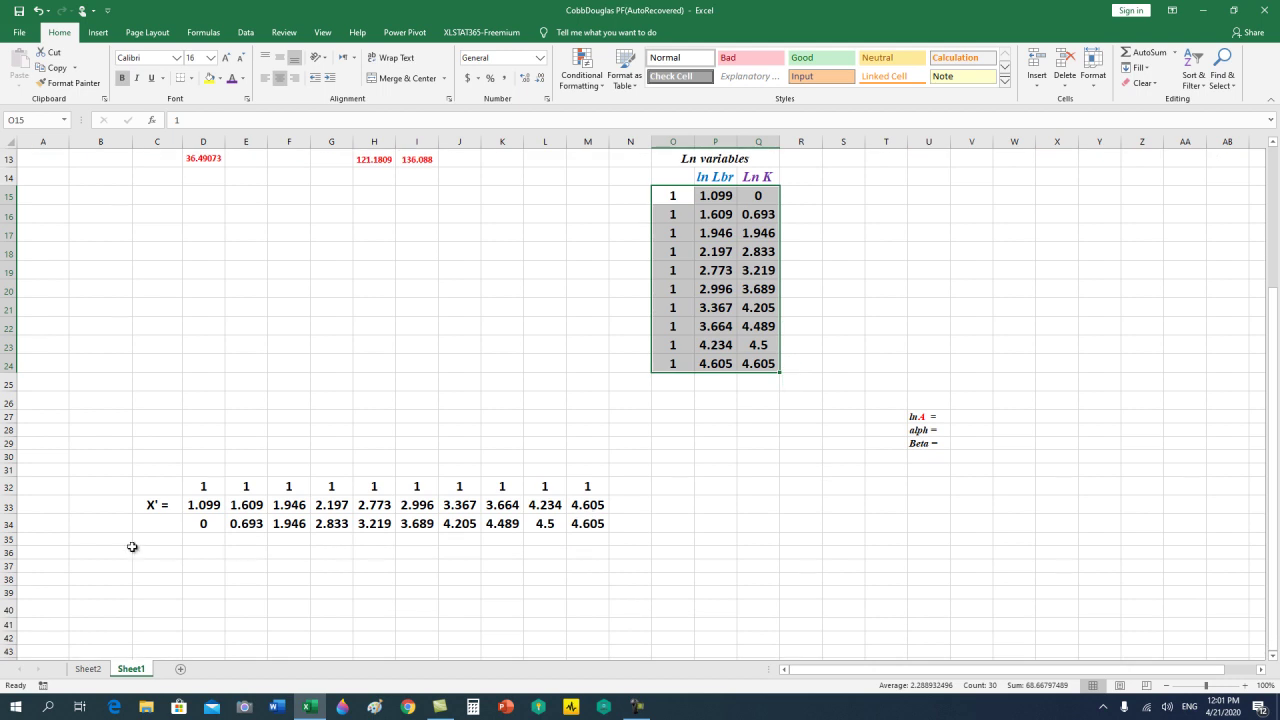
left_click_drag(164, 492, 568, 523)
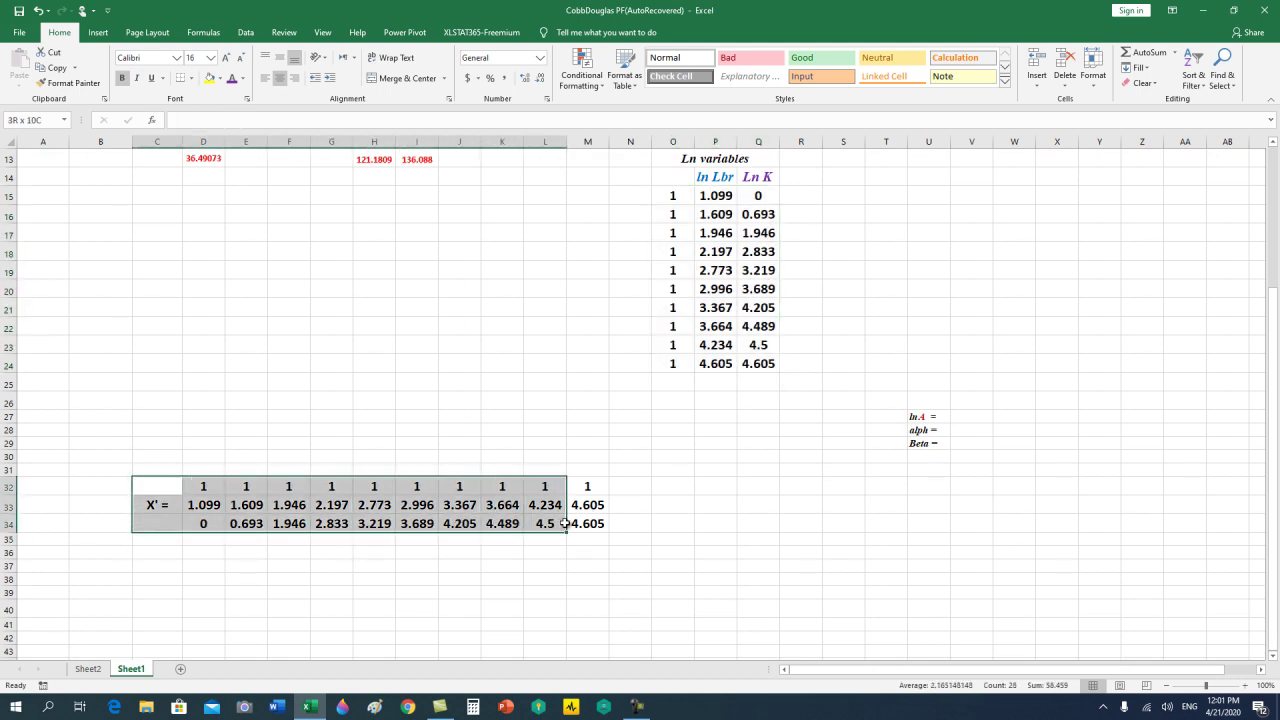
scroll(651, 446, "up", 1)
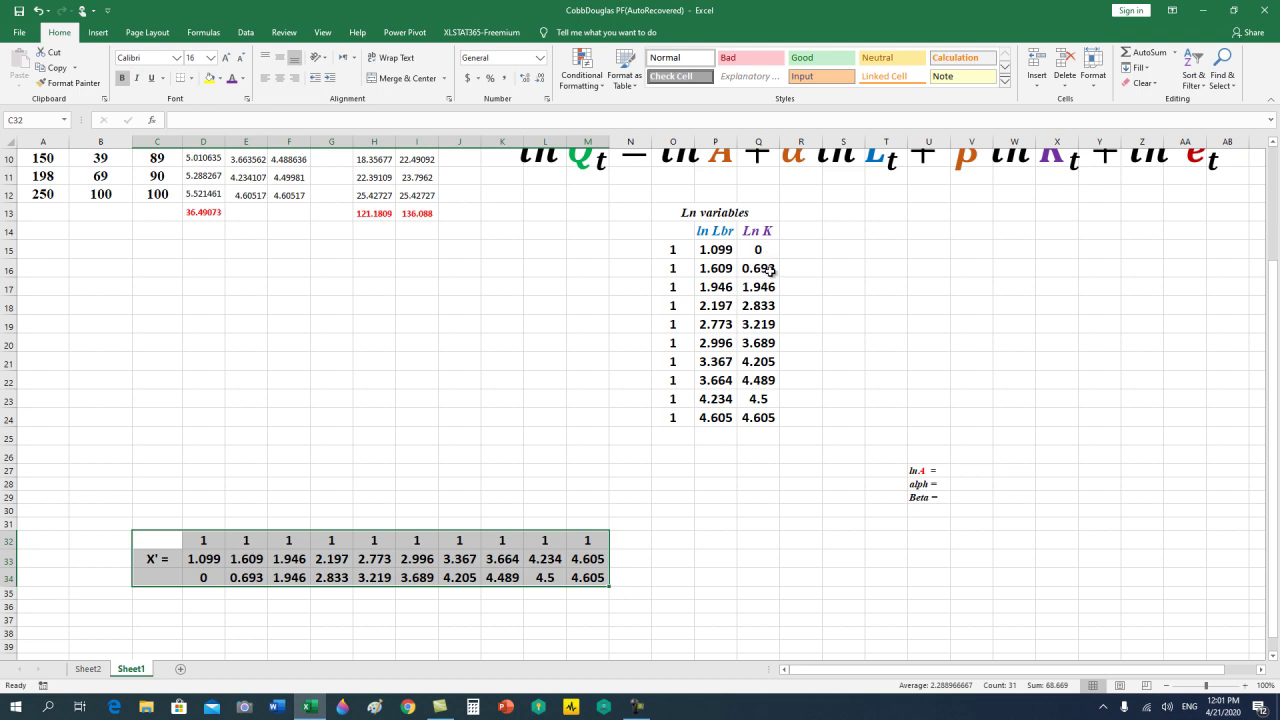
left_click(762, 422)
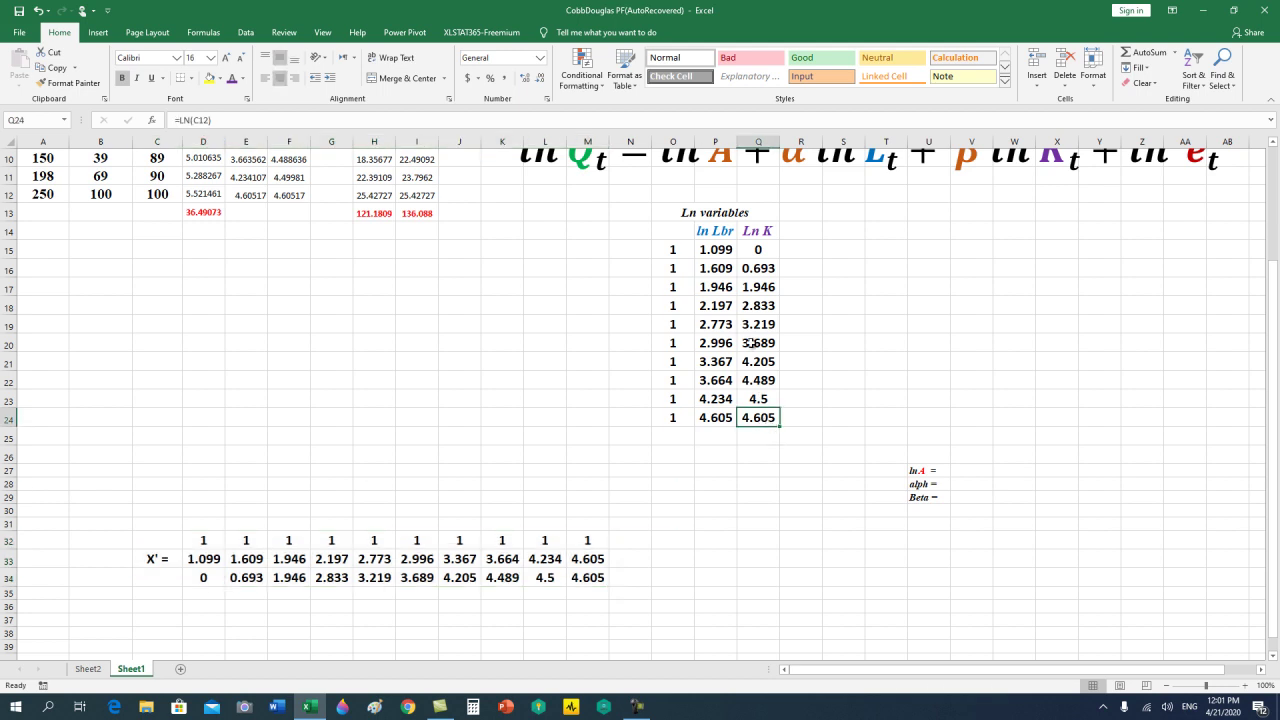
mouse_move(686, 250)
left_mouse_down()
mouse_move(744, 341)
mouse_move(722, 416)
left_mouse_up()
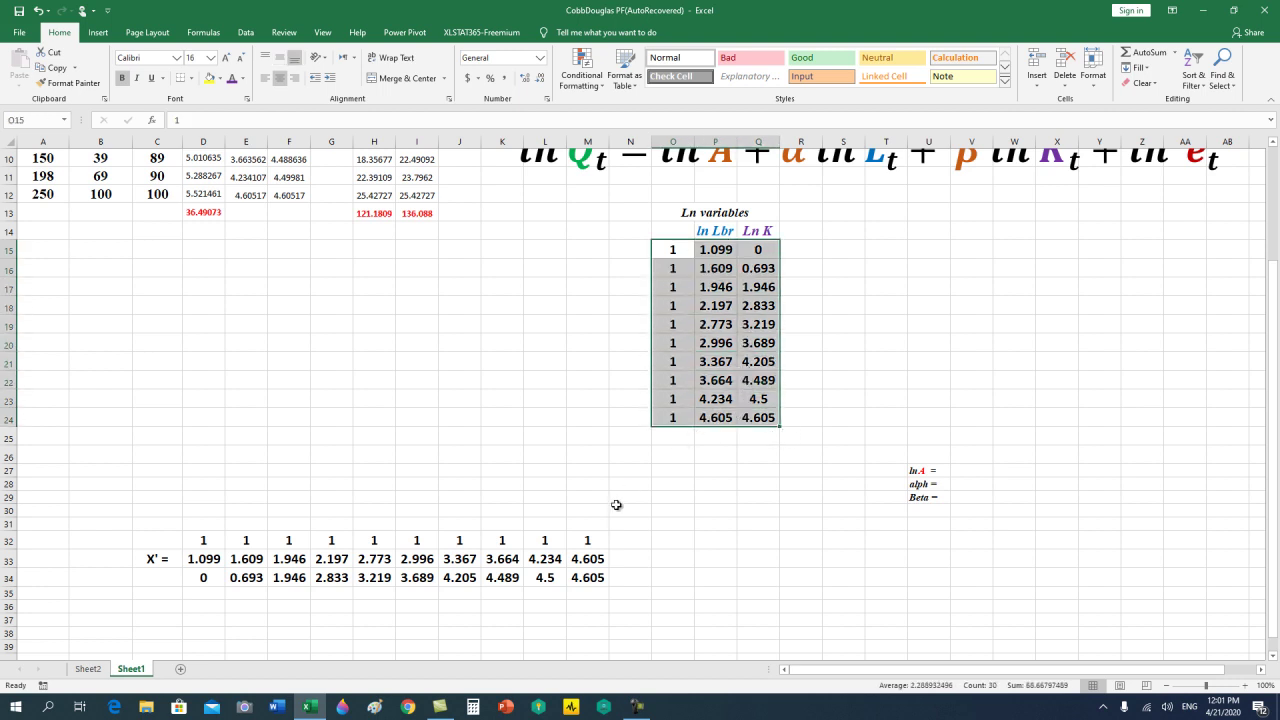
Relocate the three X' matrix rows to A16:A18.
mouse_move(595, 537)
left_mouse_down()
mouse_move(548, 577)
mouse_move(167, 597)
left_mouse_up()
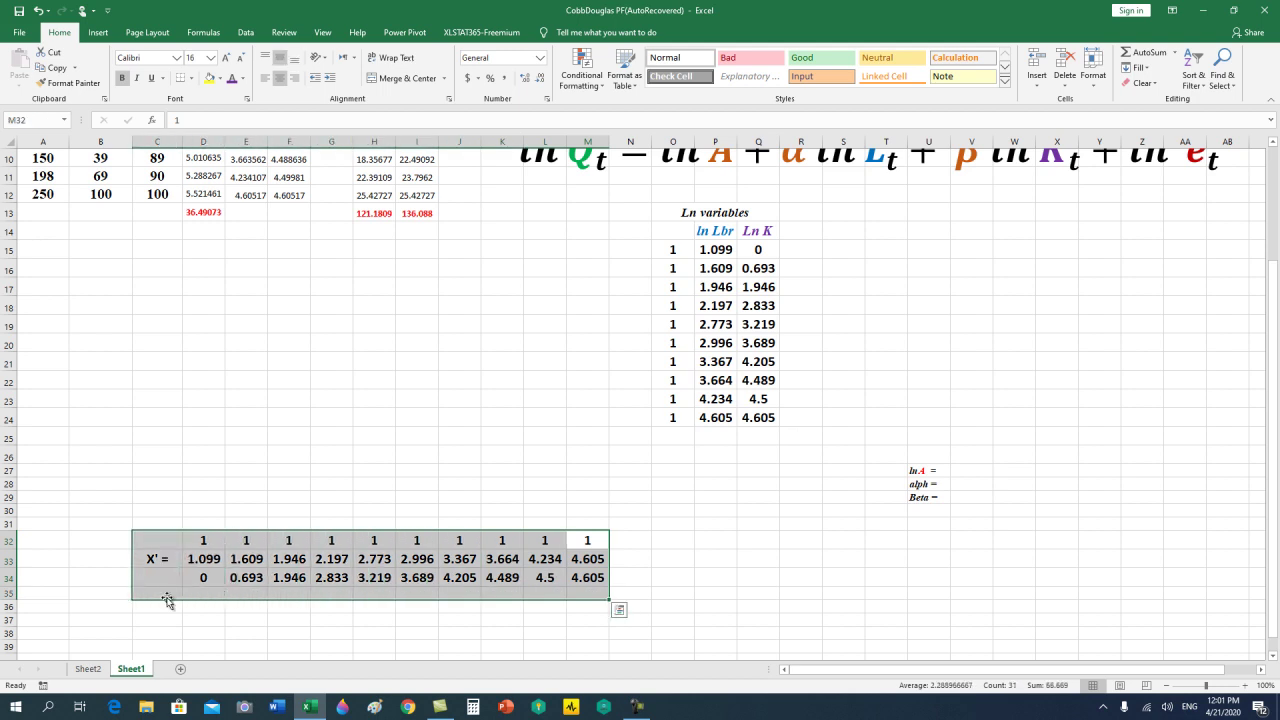
key("shift+Up")
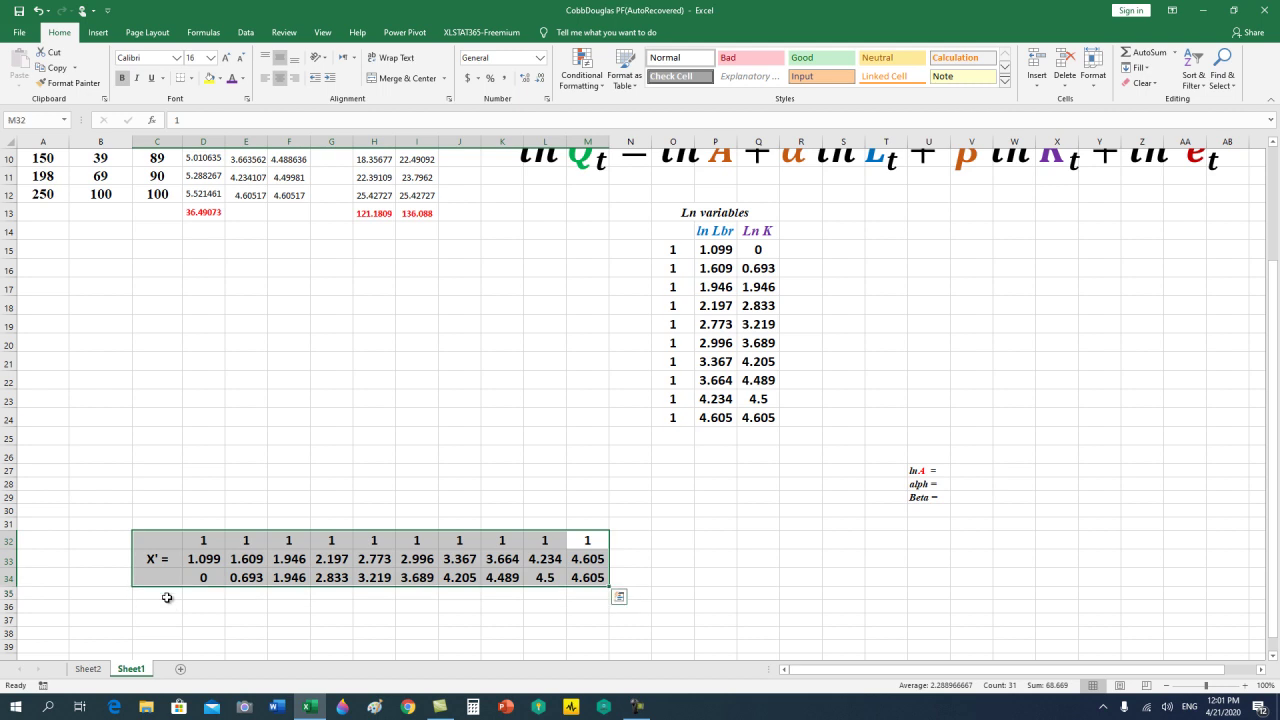
key("ctrl+c")
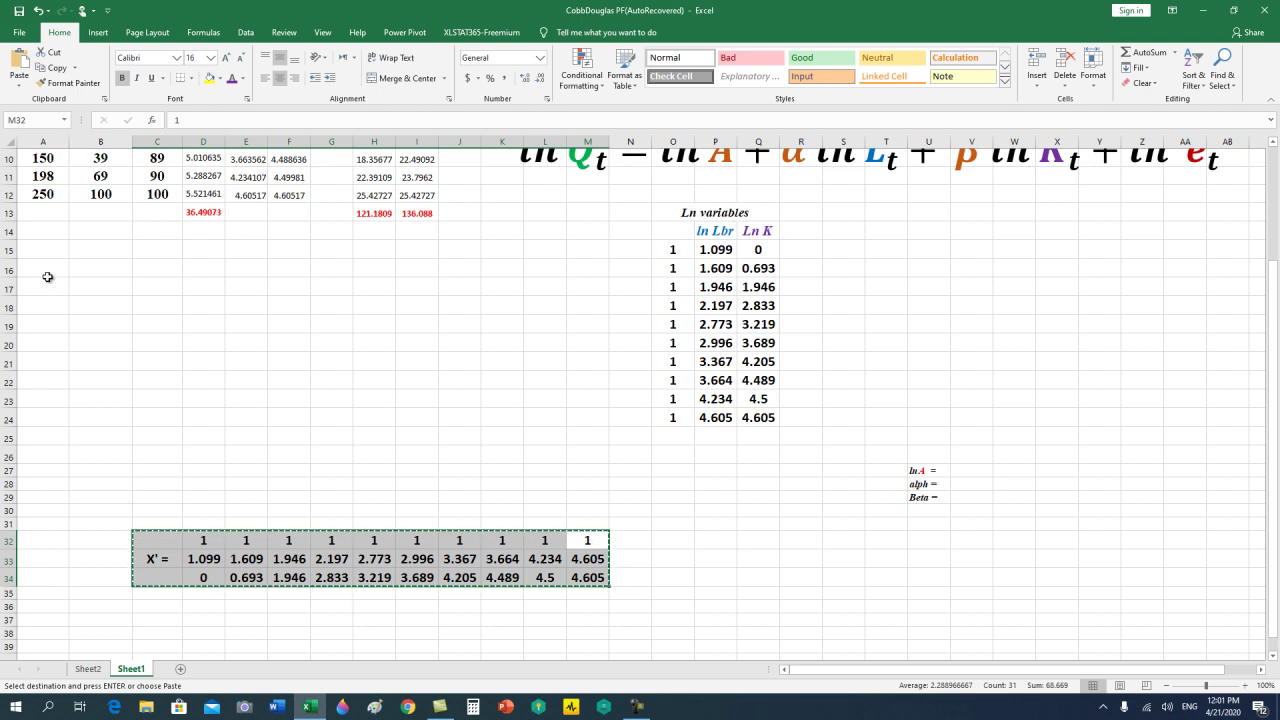
left_click(46, 274)
left_click_drag(46, 274, 47, 302)
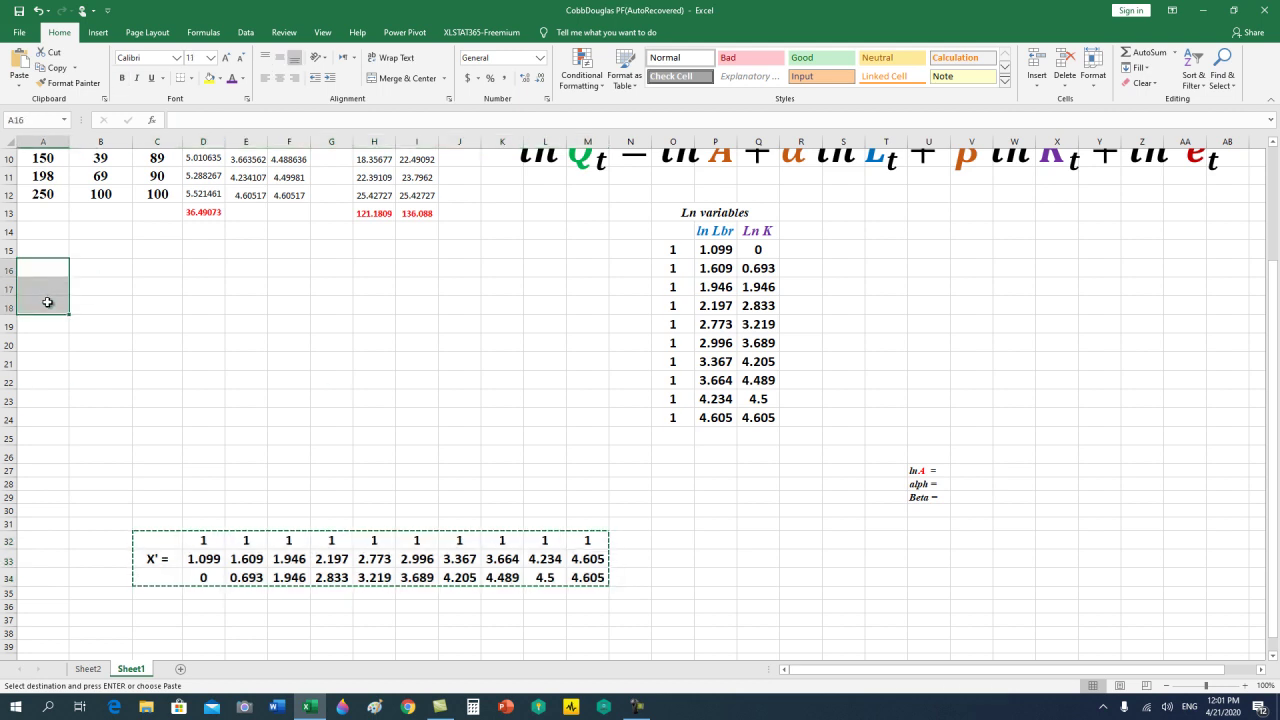
key("ctrl+v")
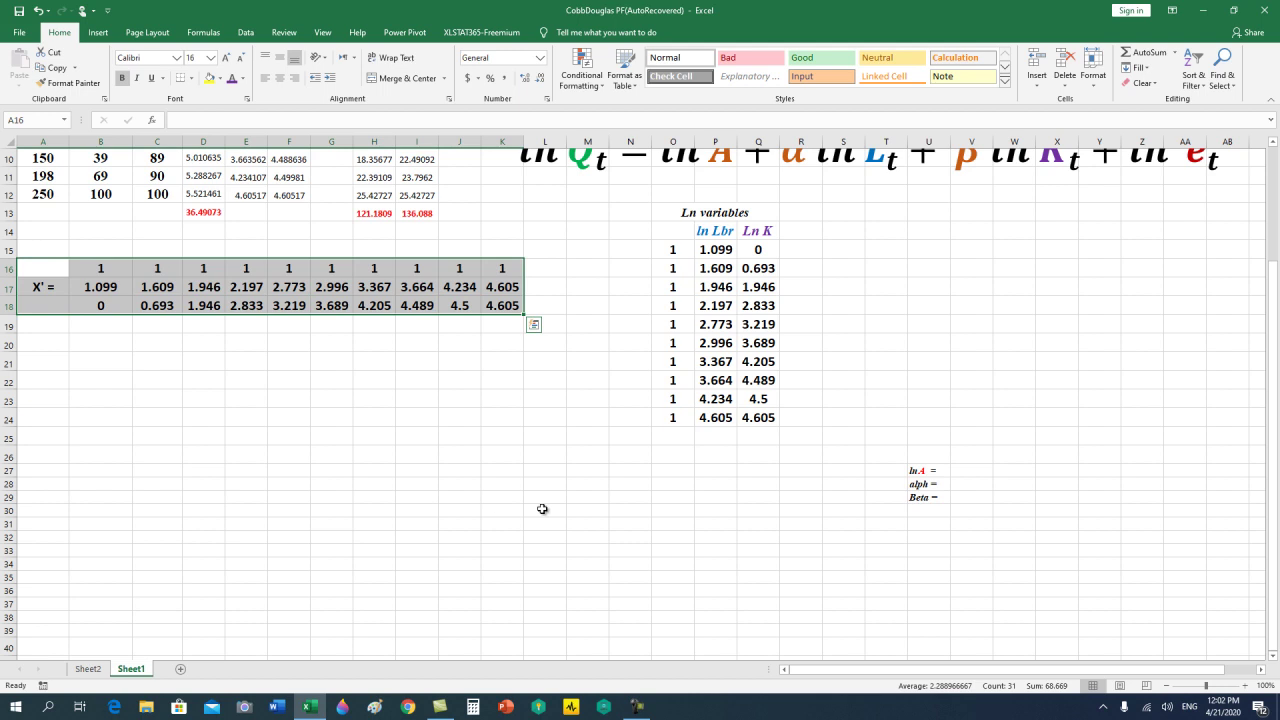
left_click(514, 498)
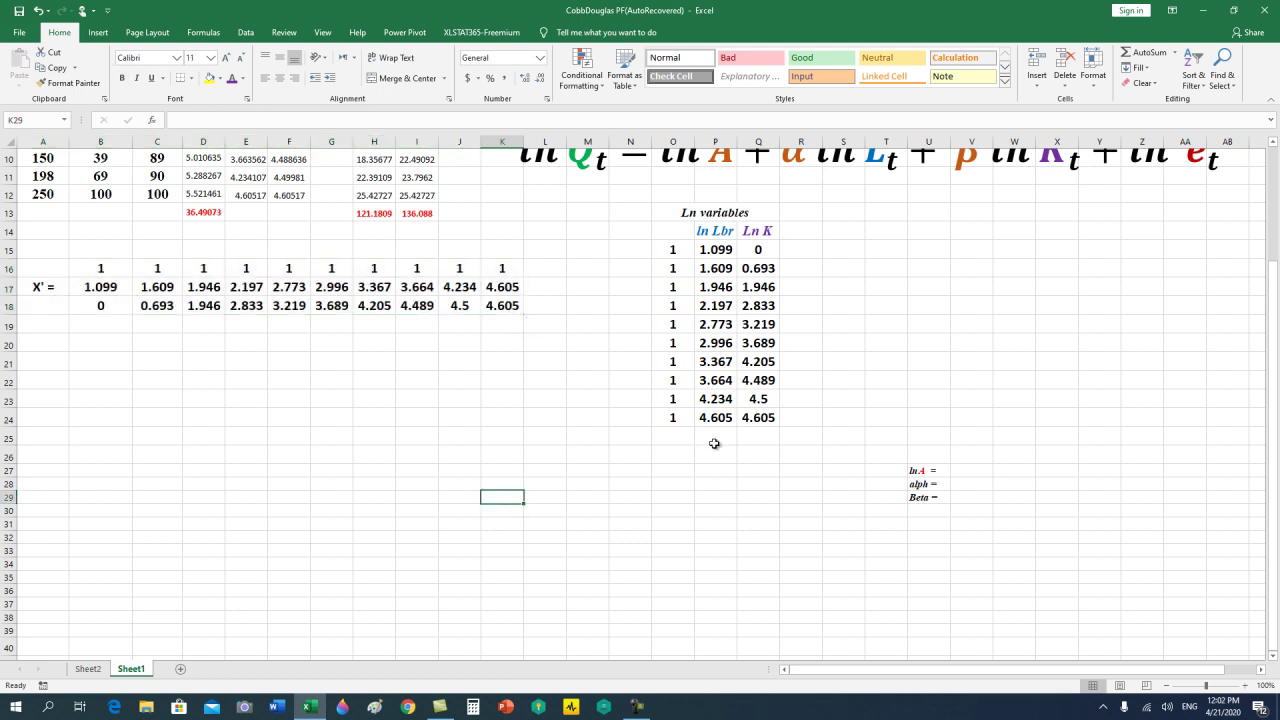
Check the Ln variables table formulas after the move.
scroll(714, 443, "up", 1)
left_click_drag(760, 287, 700, 463)
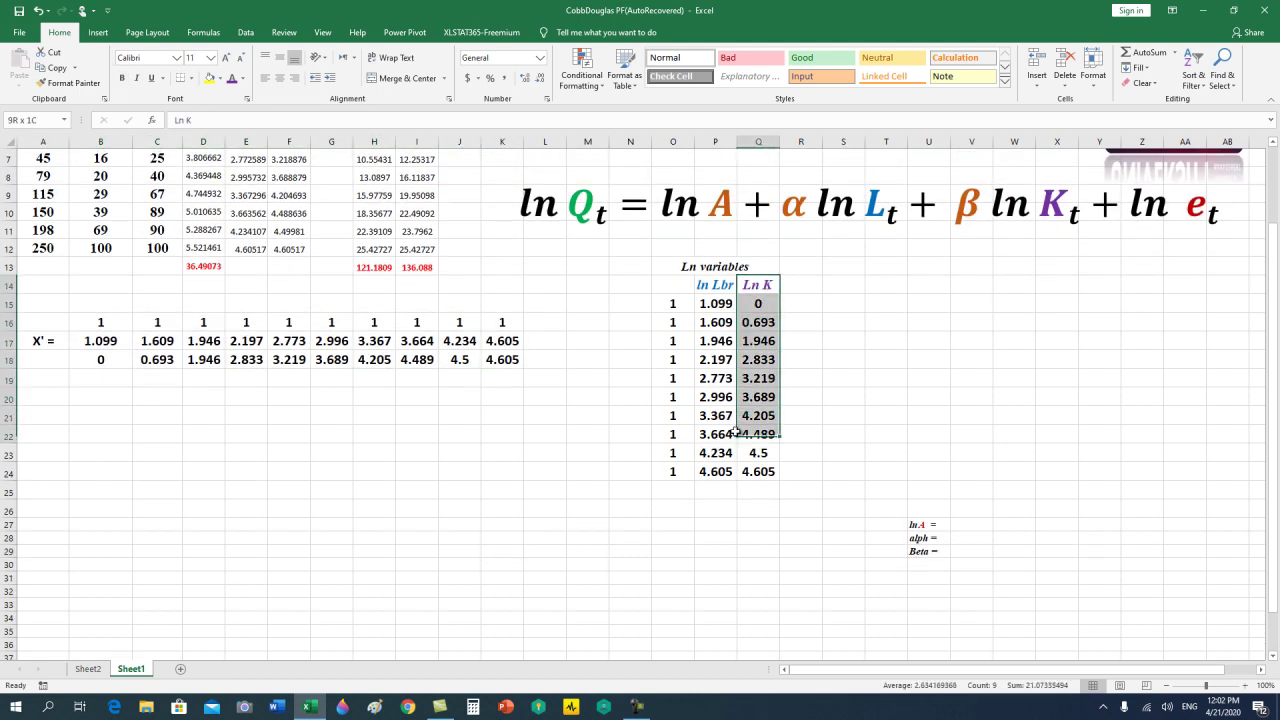
mouse_move(505, 324)
left_mouse_down()
mouse_move(398, 363)
mouse_move(40, 360)
left_mouse_up()
left_click(713, 395)
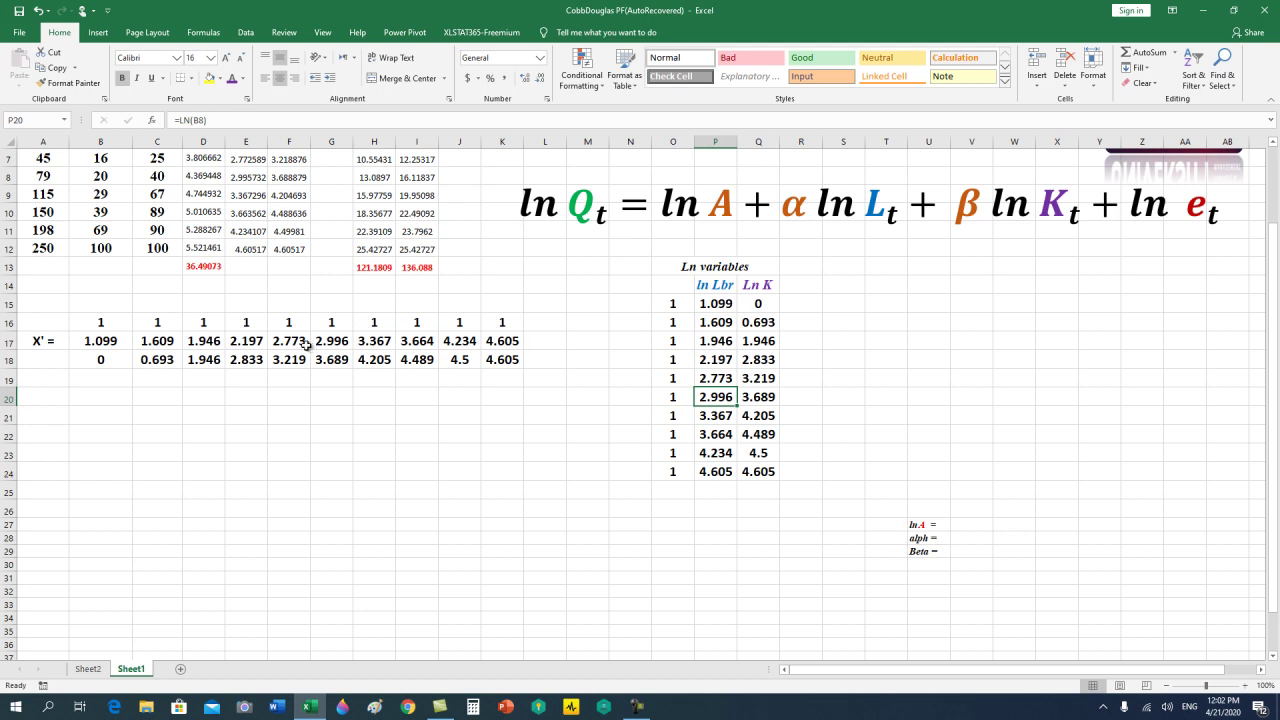
left_click(589, 493)
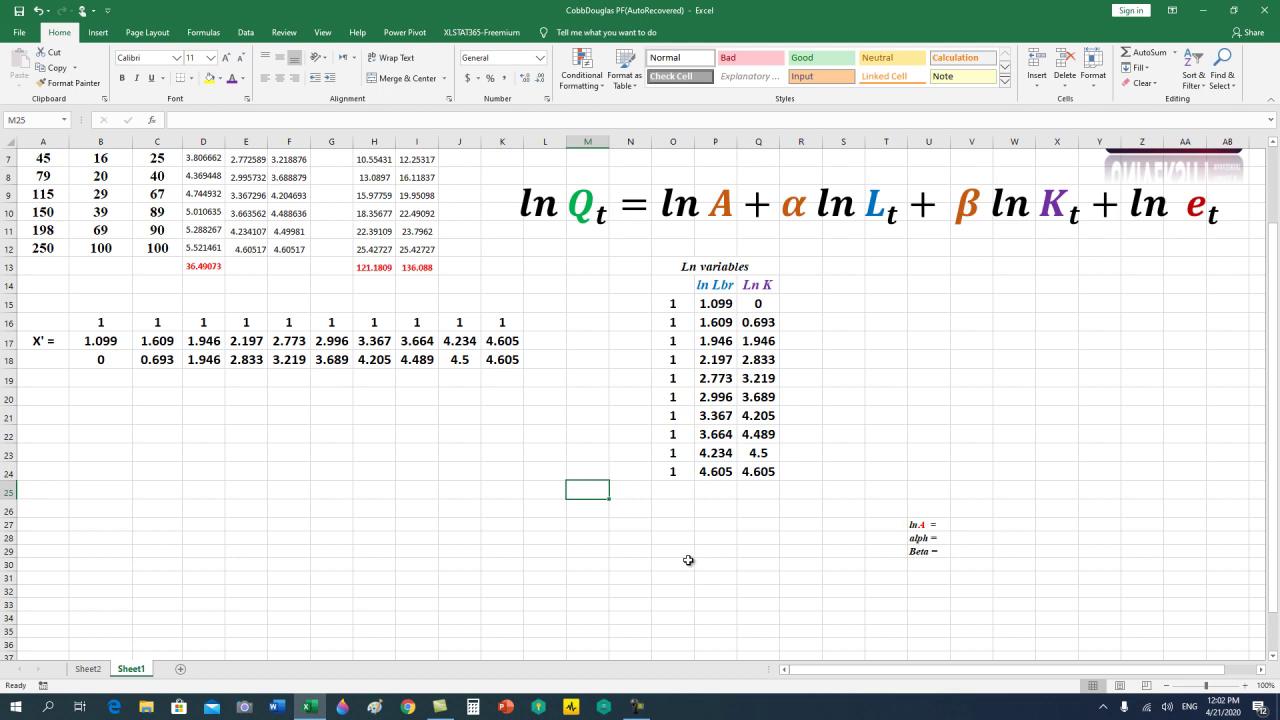
Enter 'X'X =' in T18, merged and middle-aligned across T17:T19, then select U17:W19.
left_click(898, 366)
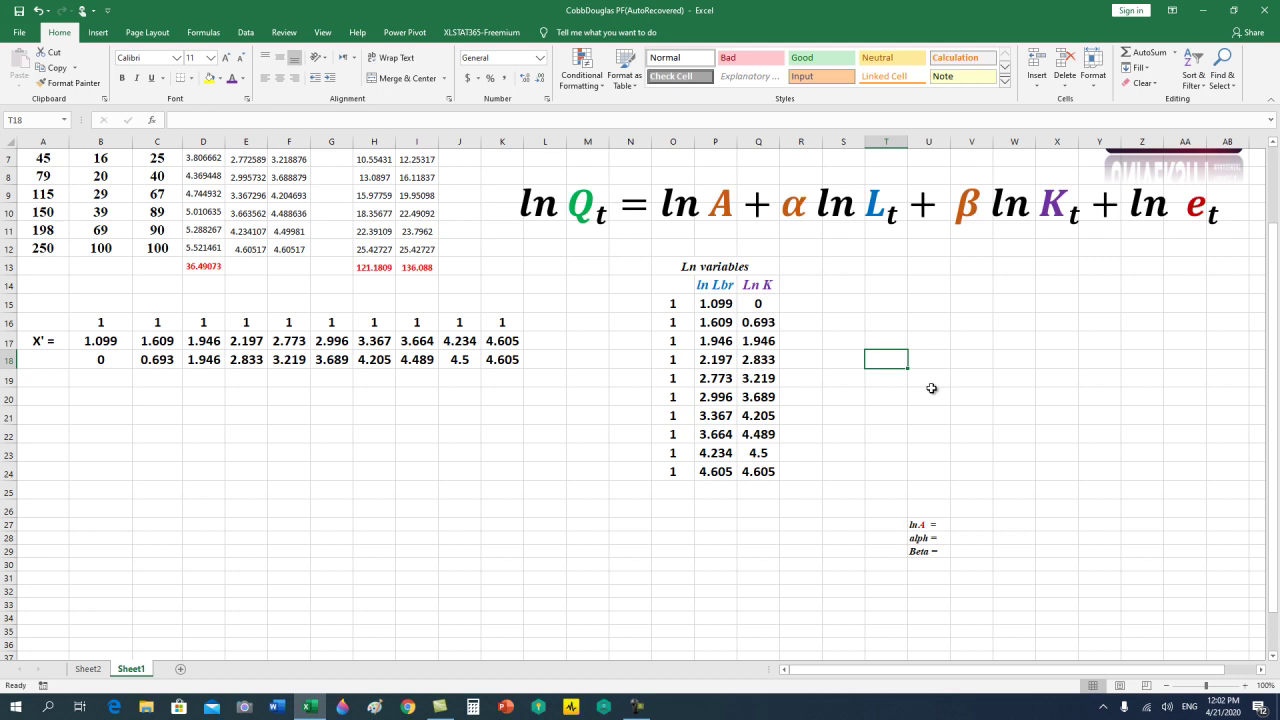
type("X'X =")
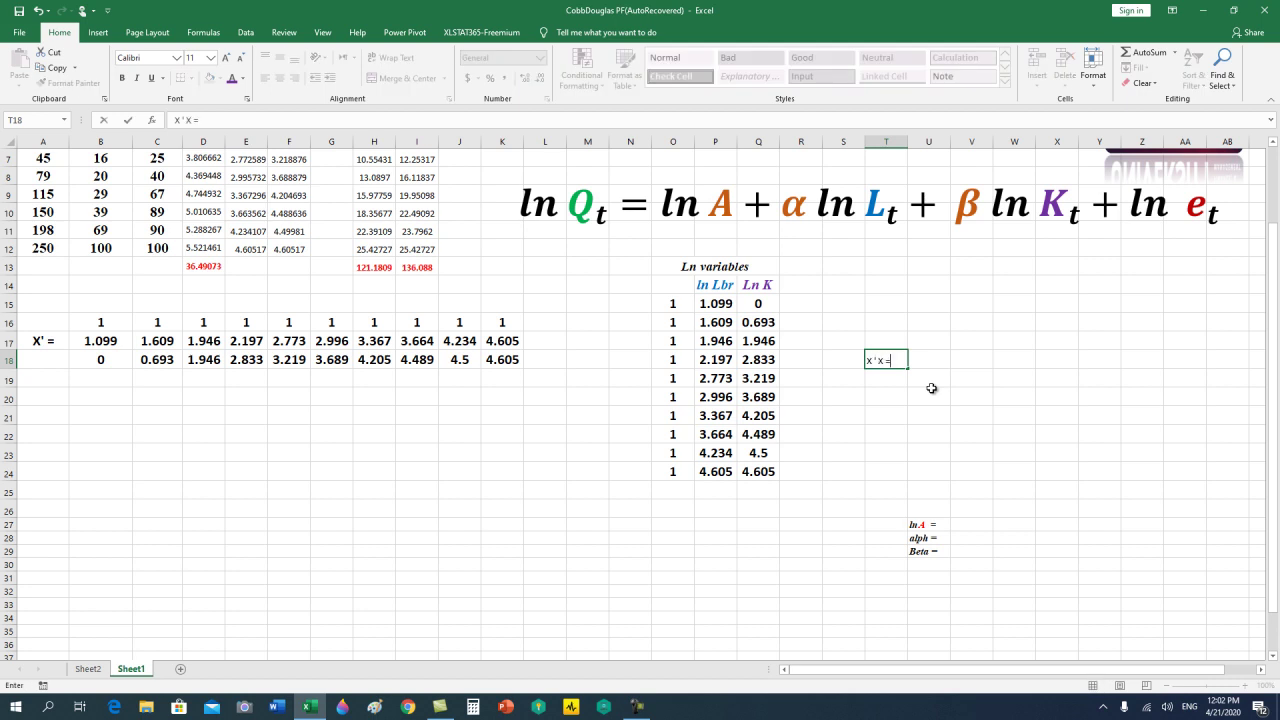
mouse_move(905, 384)
left_mouse_down()
mouse_move(901, 356)
mouse_move(899, 372)
left_mouse_up()
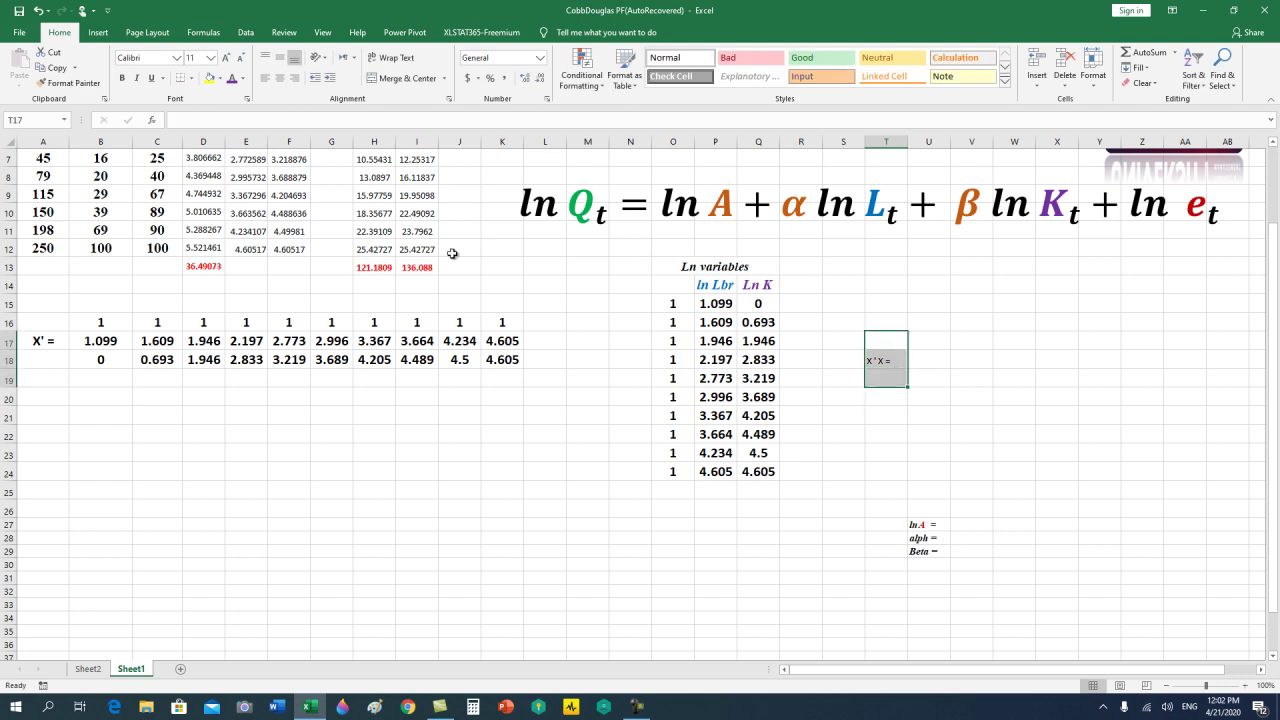
left_click(406, 80)
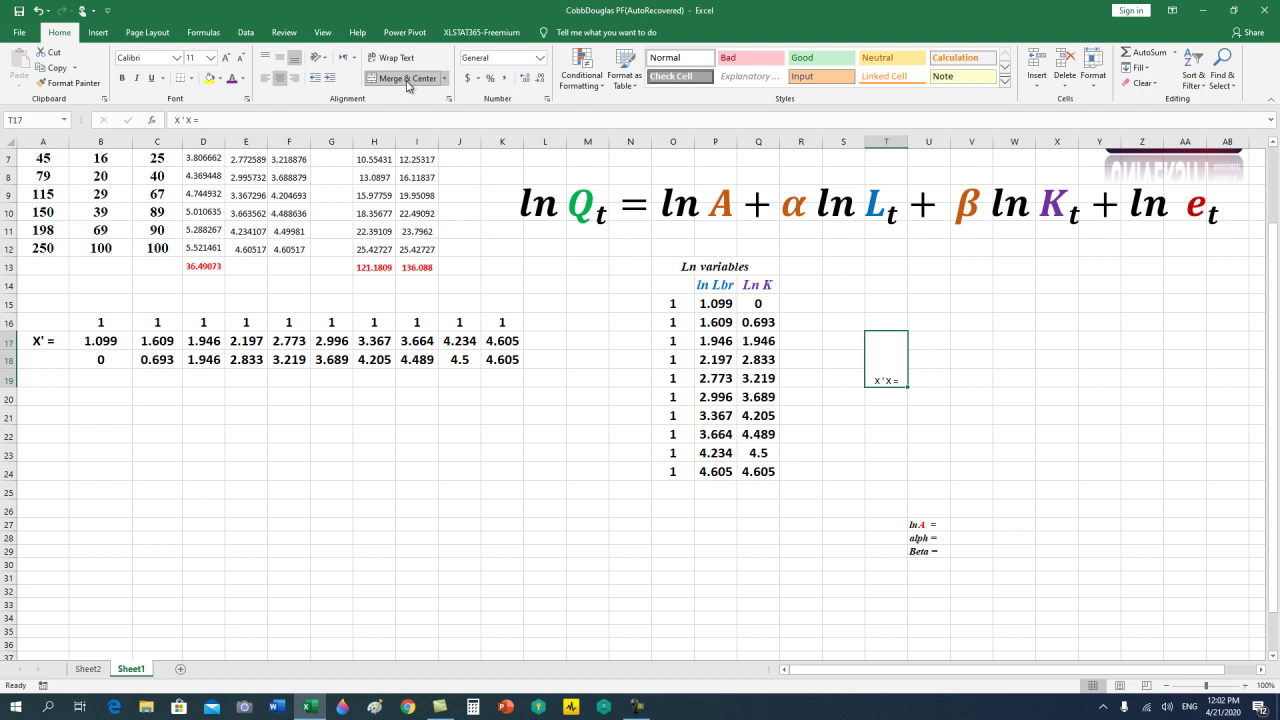
left_click(280, 57)
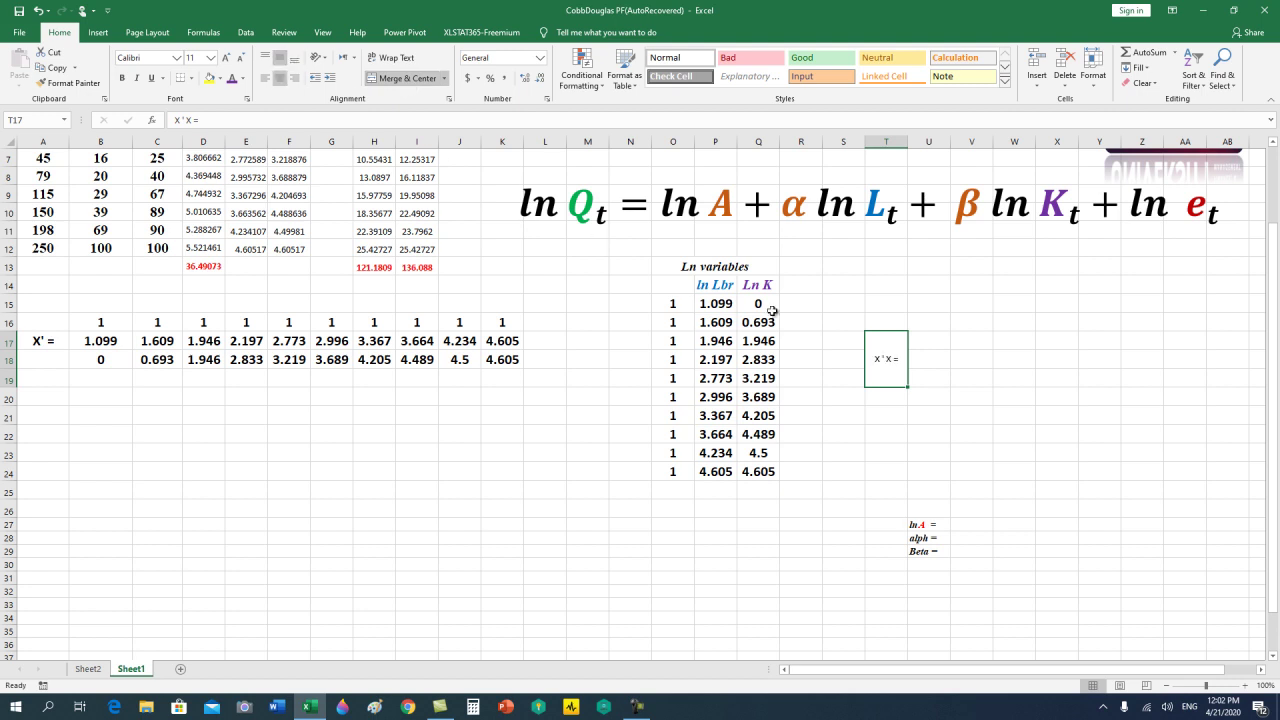
left_click(937, 342)
mouse_move(939, 351)
left_mouse_down()
mouse_move(940, 373)
mouse_move(995, 384)
left_mouse_up()
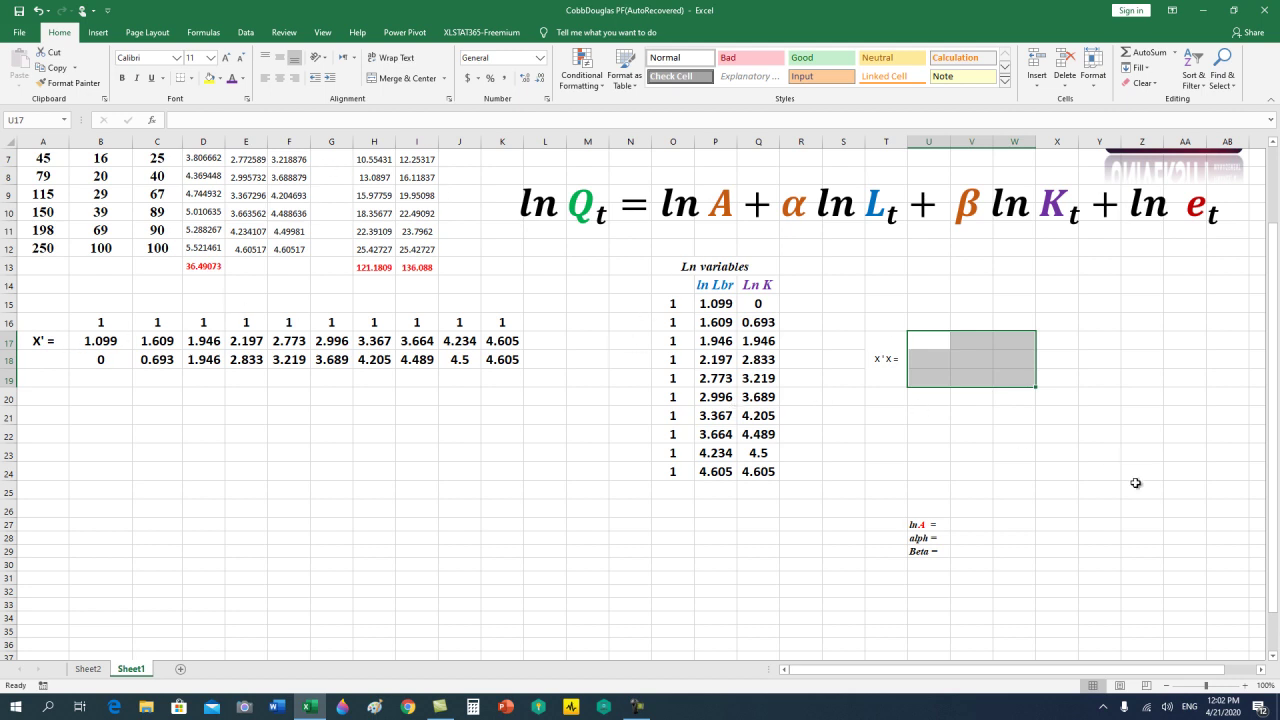
Start a formula in U17:W19 with the MMULT function from Math & Trig.
type("+")
key("BackSpace")
type("=")
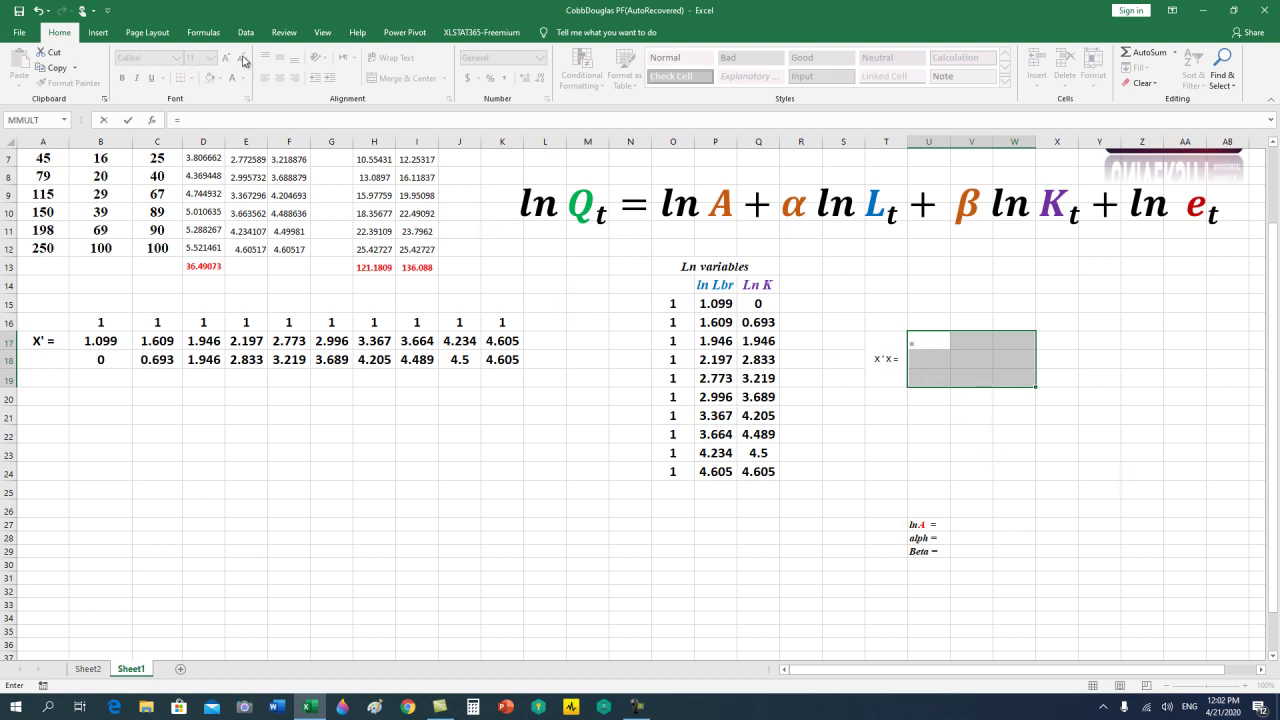
left_click(204, 32)
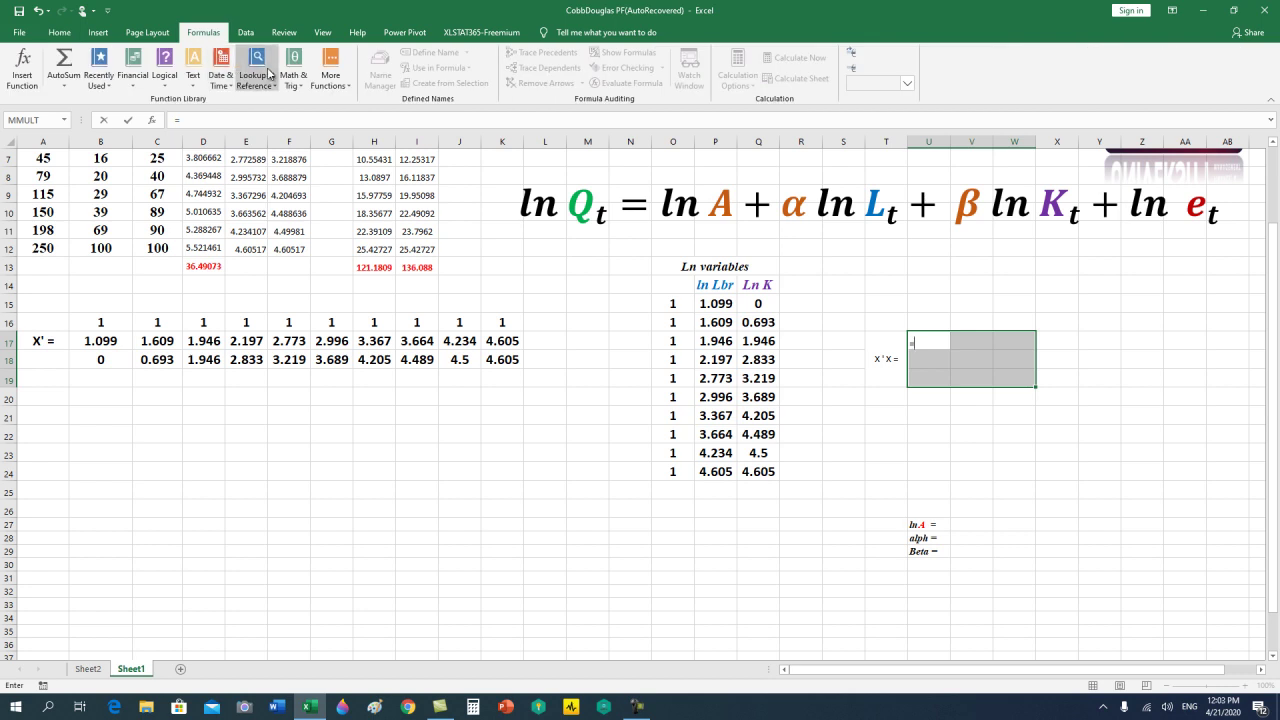
left_click(298, 79)
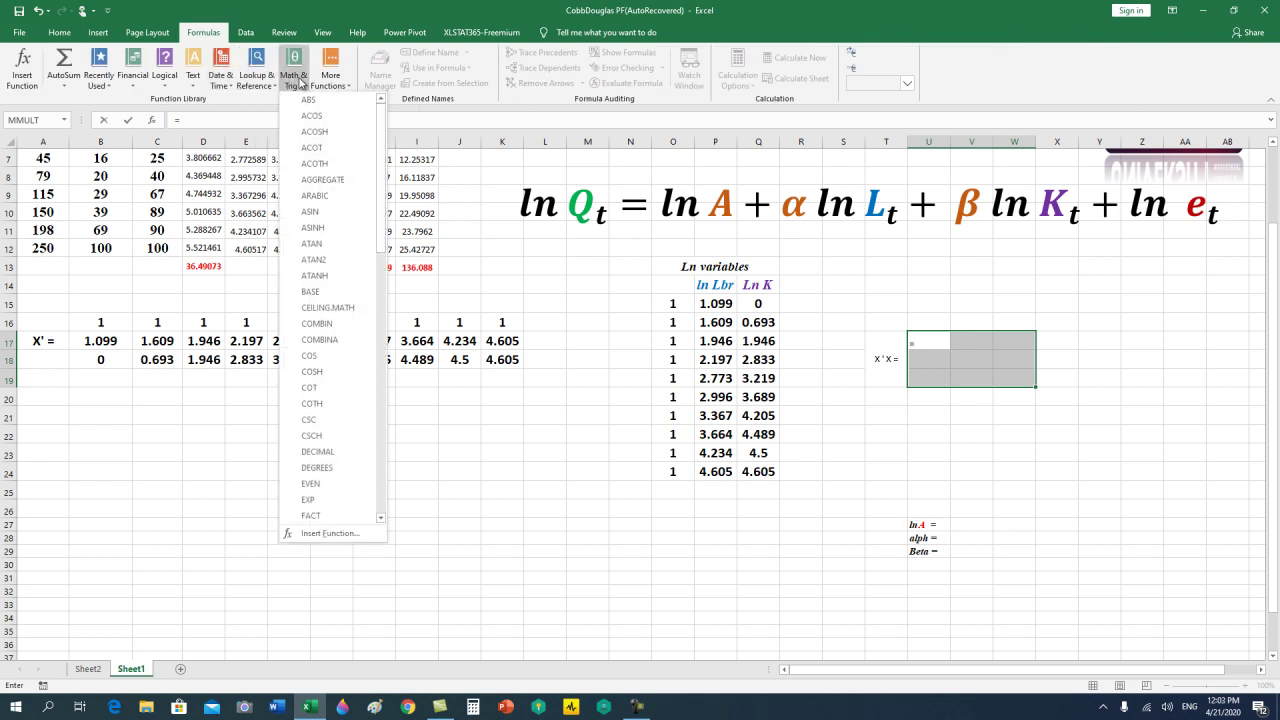
scroll(325, 360, "down", 3)
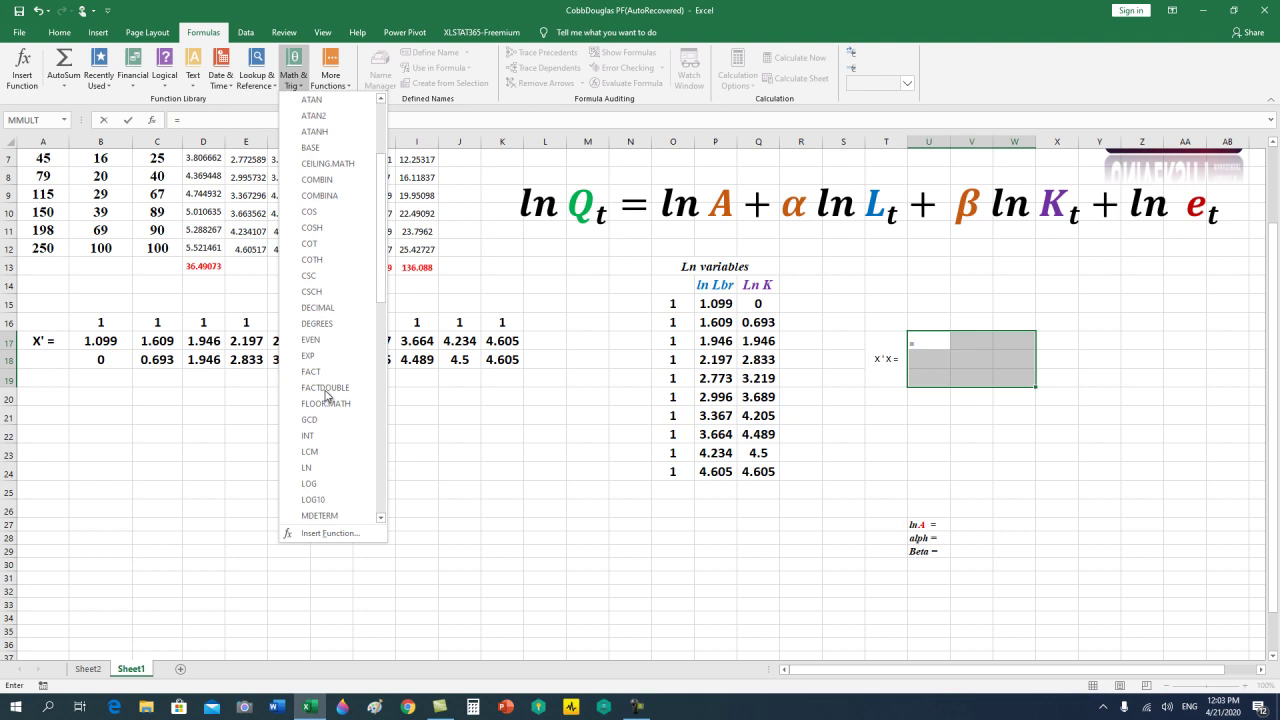
scroll(325, 395, "down", 1)
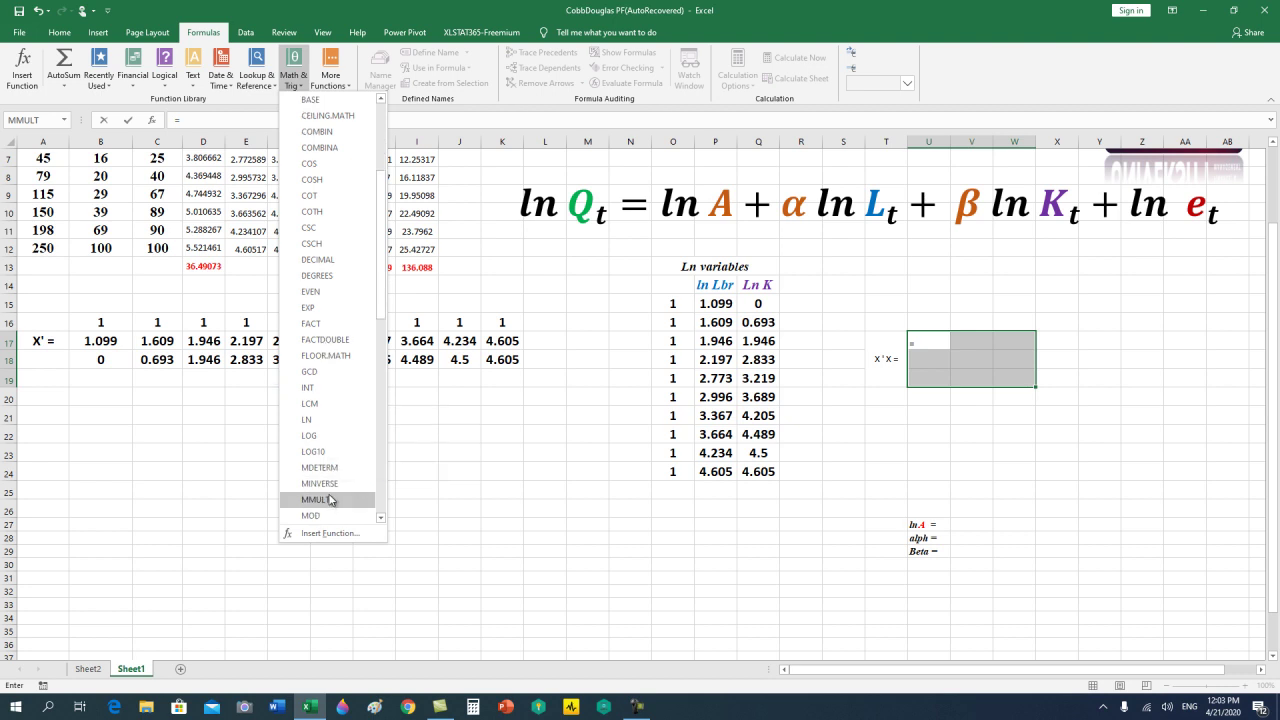
left_click(331, 500)
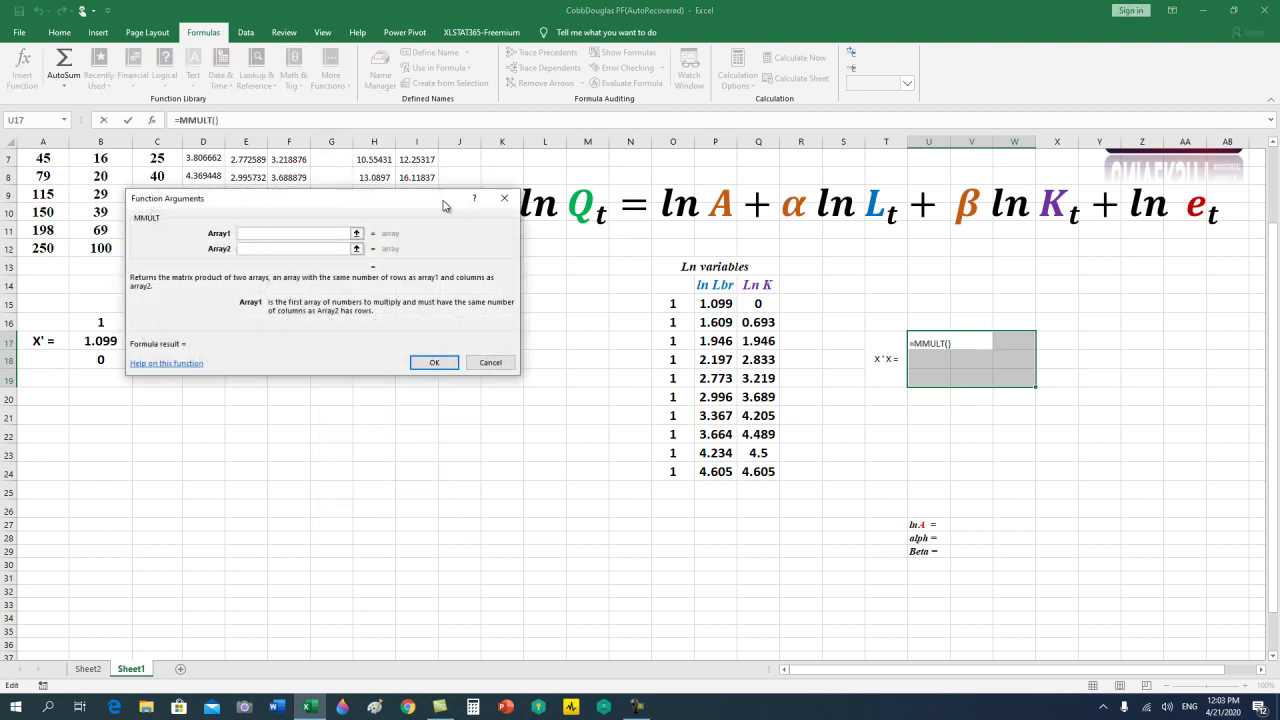
left_click_drag(449, 199, 473, 422)
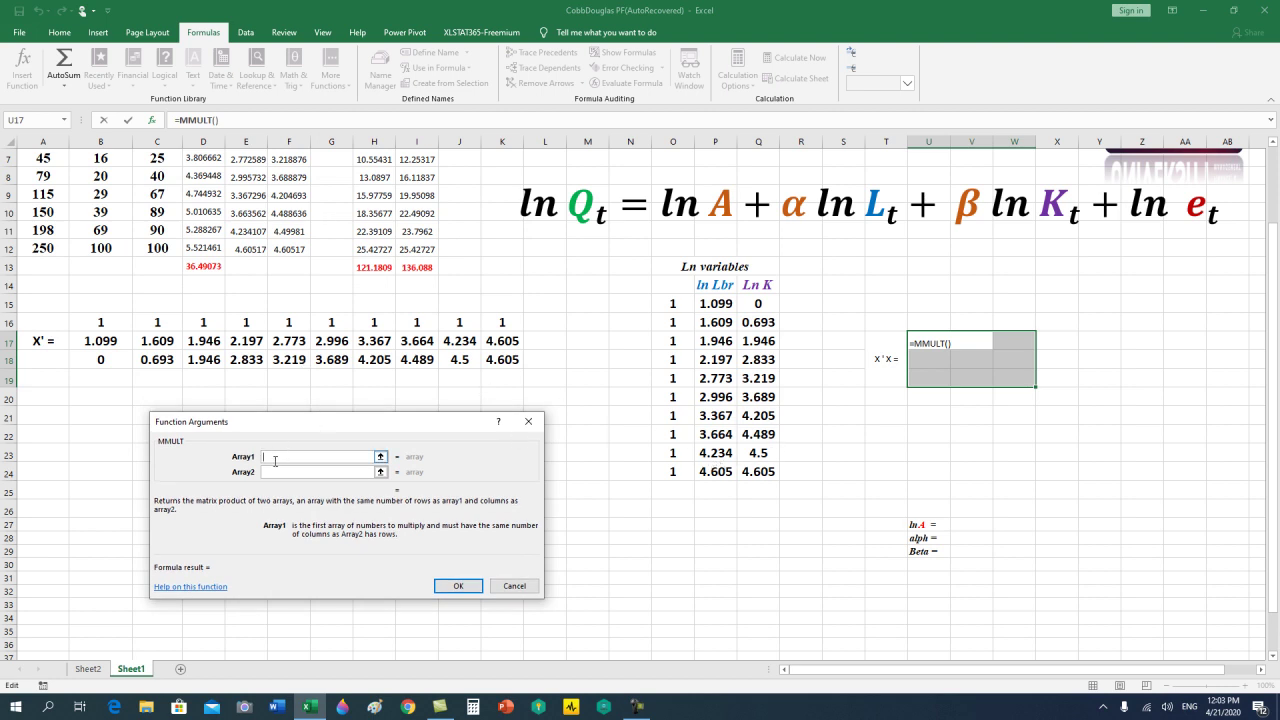
Multiply B16:K18 by O15:Q24 and enter it as an array formula.
mouse_move(91, 325)
left_mouse_down()
mouse_move(206, 362)
mouse_move(503, 362)
left_mouse_up()
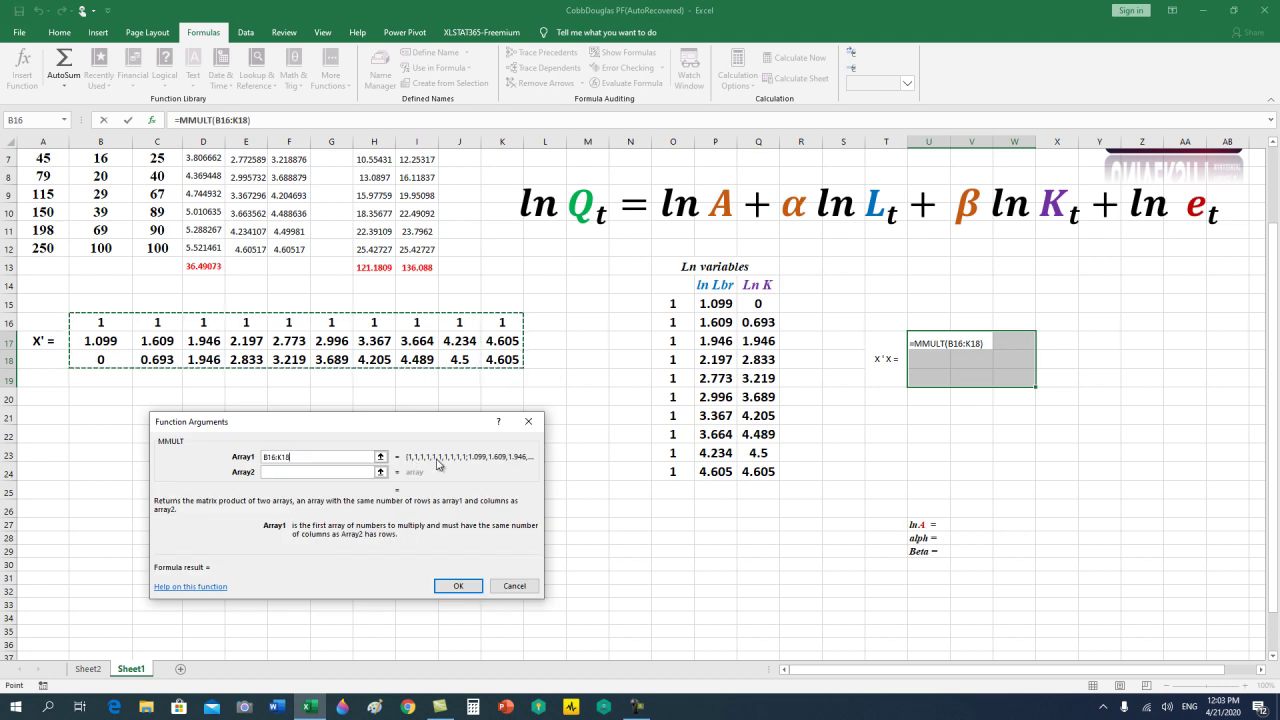
left_click(352, 474)
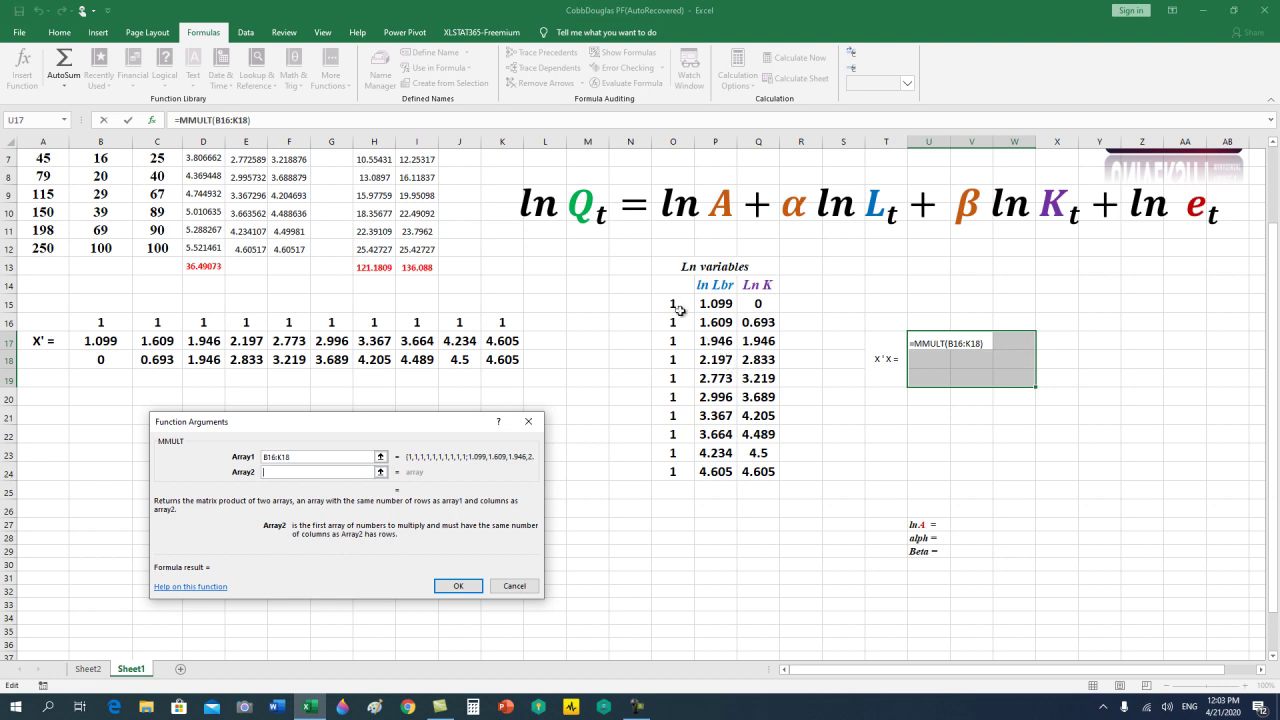
left_click_drag(676, 307, 757, 437)
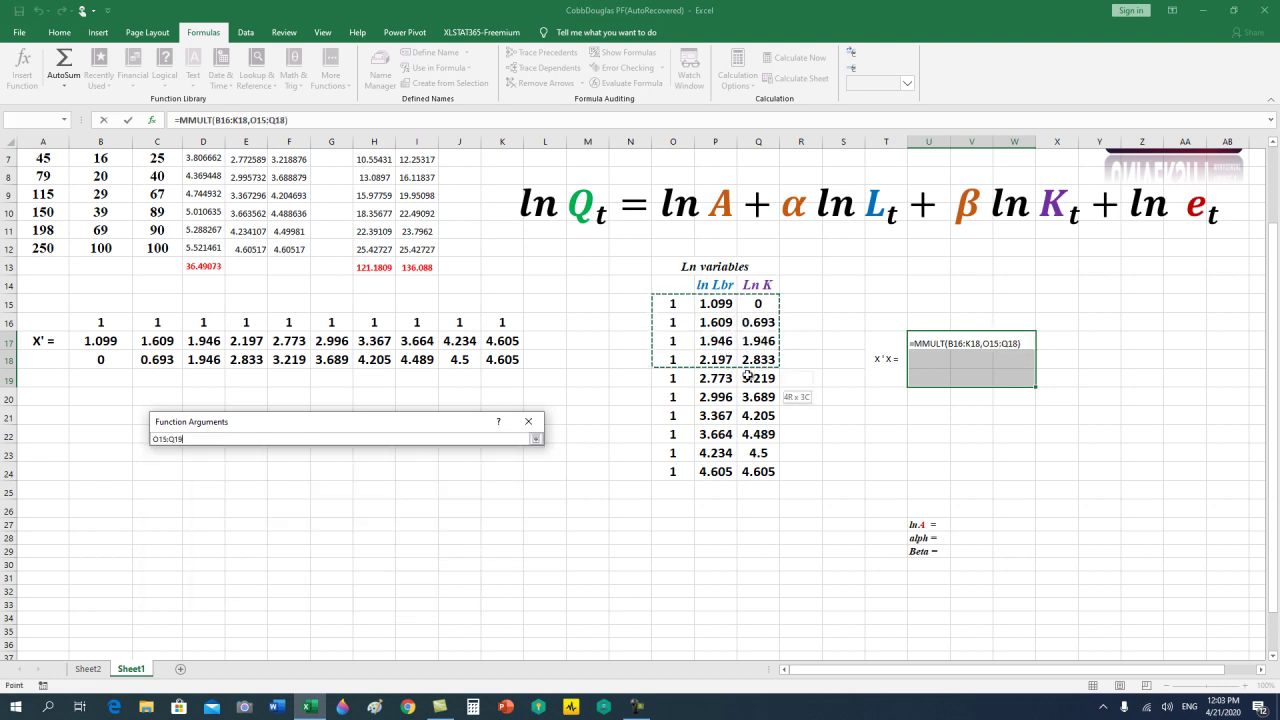
left_click_drag(757, 437, 760, 465)
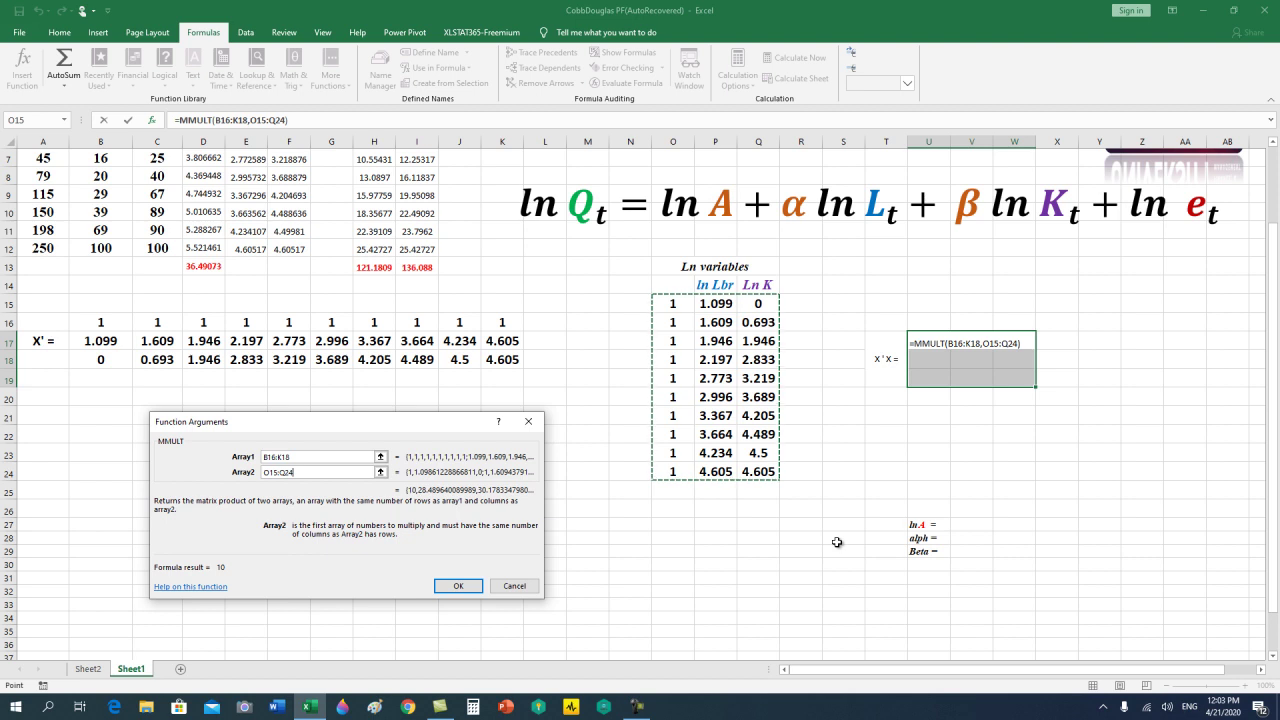
key("ctrl+shift+Return")
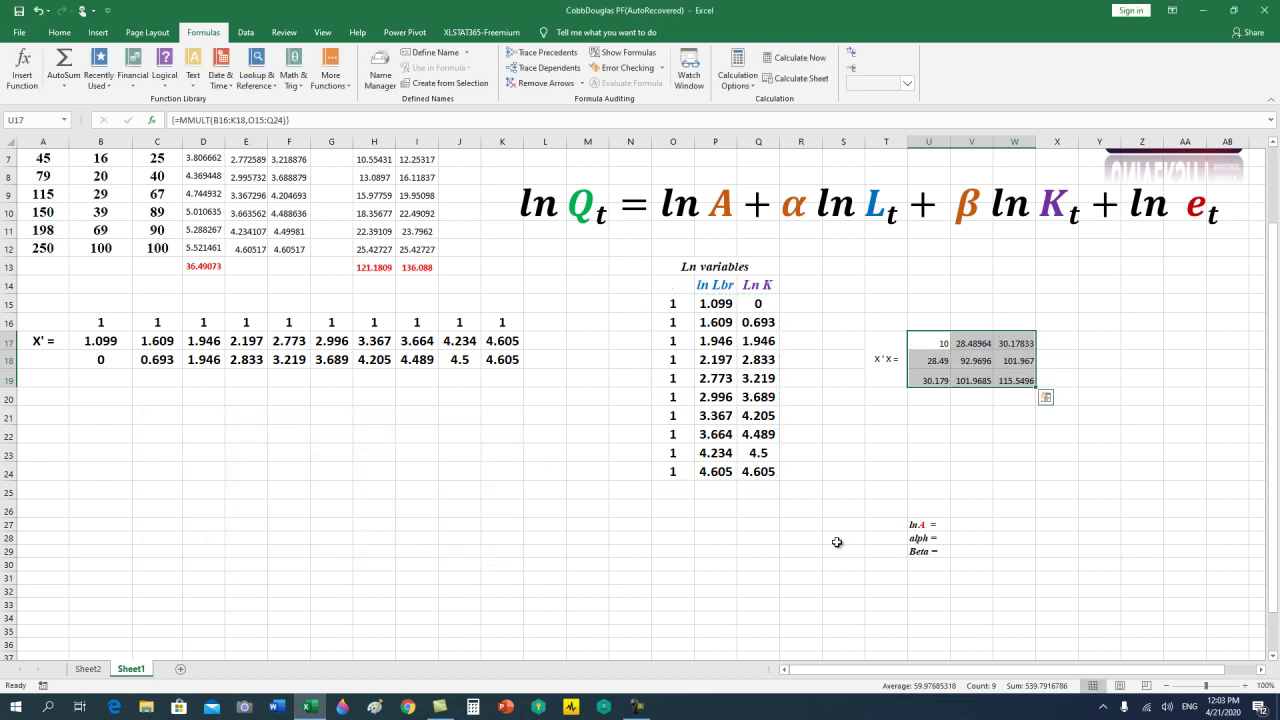
Format the X'X values in U17:W19 as centred, bold and red.
left_click_drag(926, 336, 1004, 380)
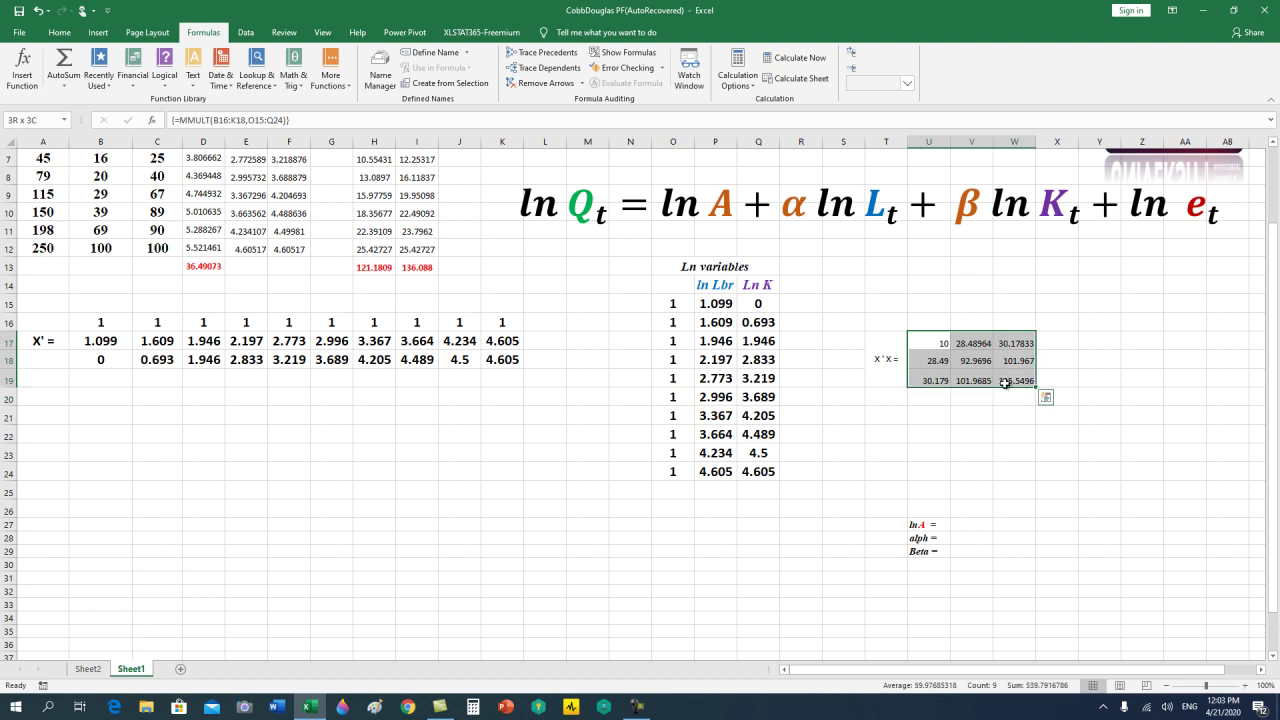
left_click(59, 32)
left_click(280, 77)
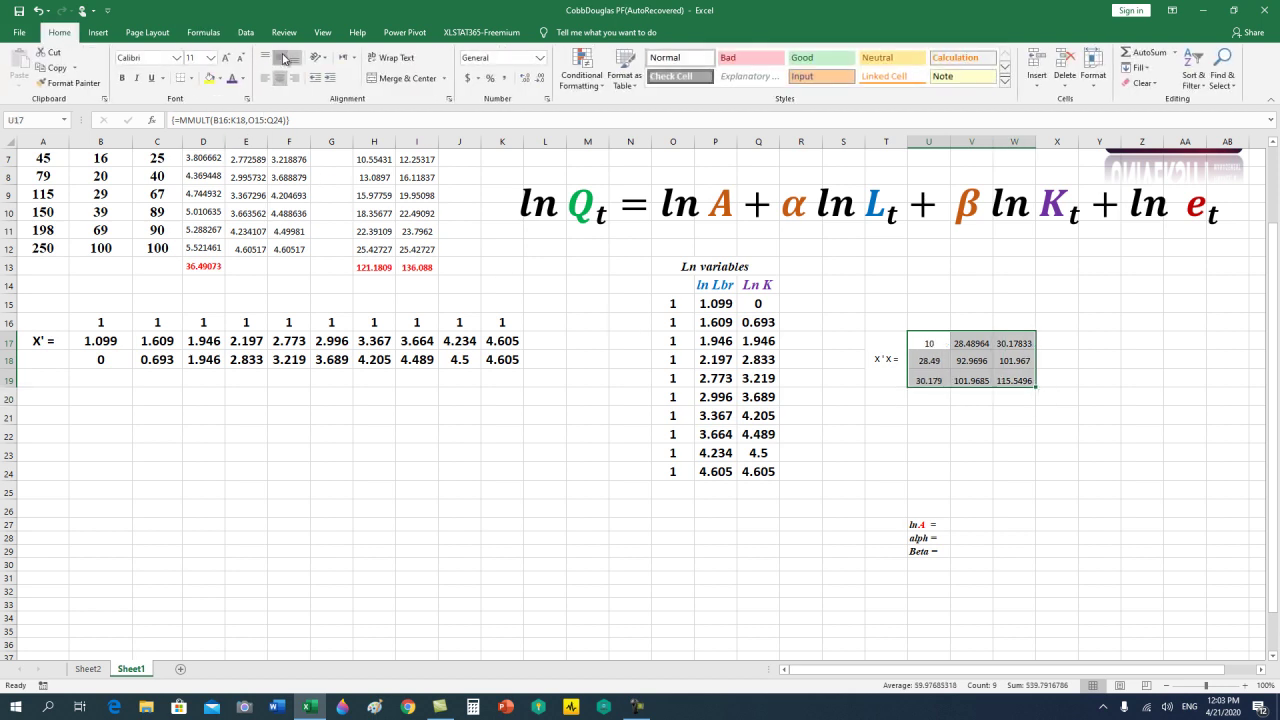
left_click(283, 58)
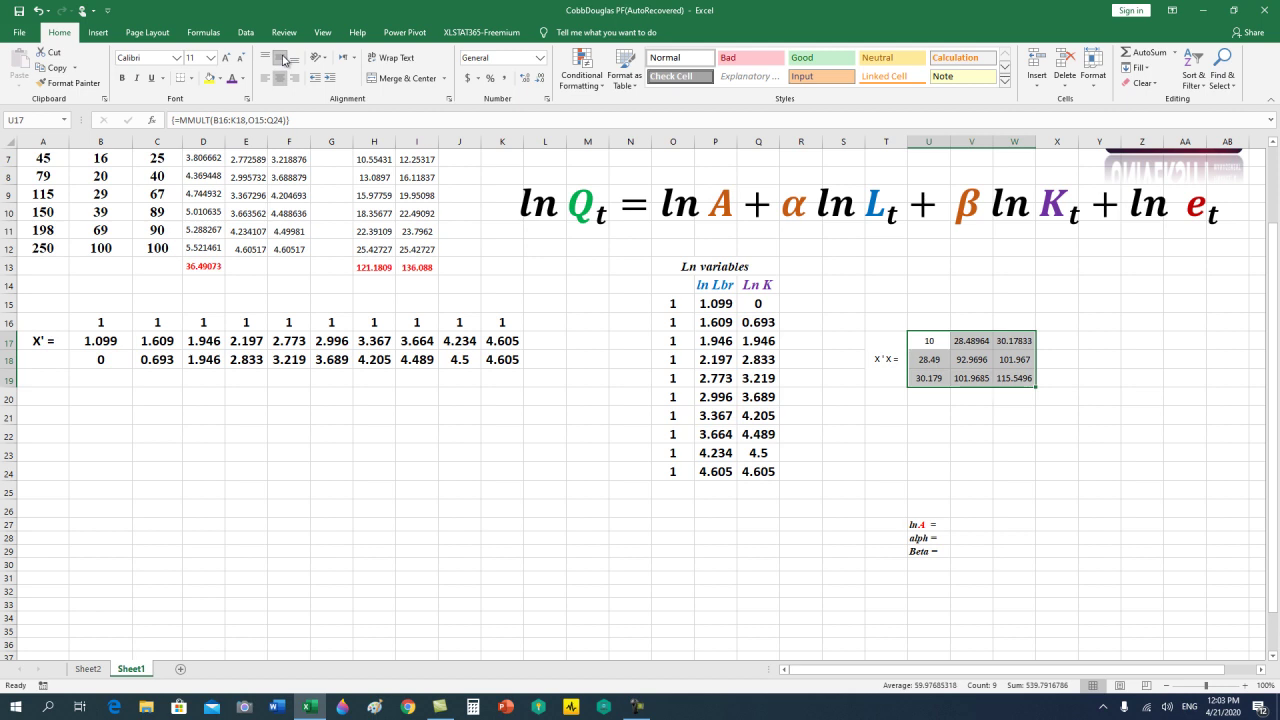
left_click(126, 80)
left_click(242, 78)
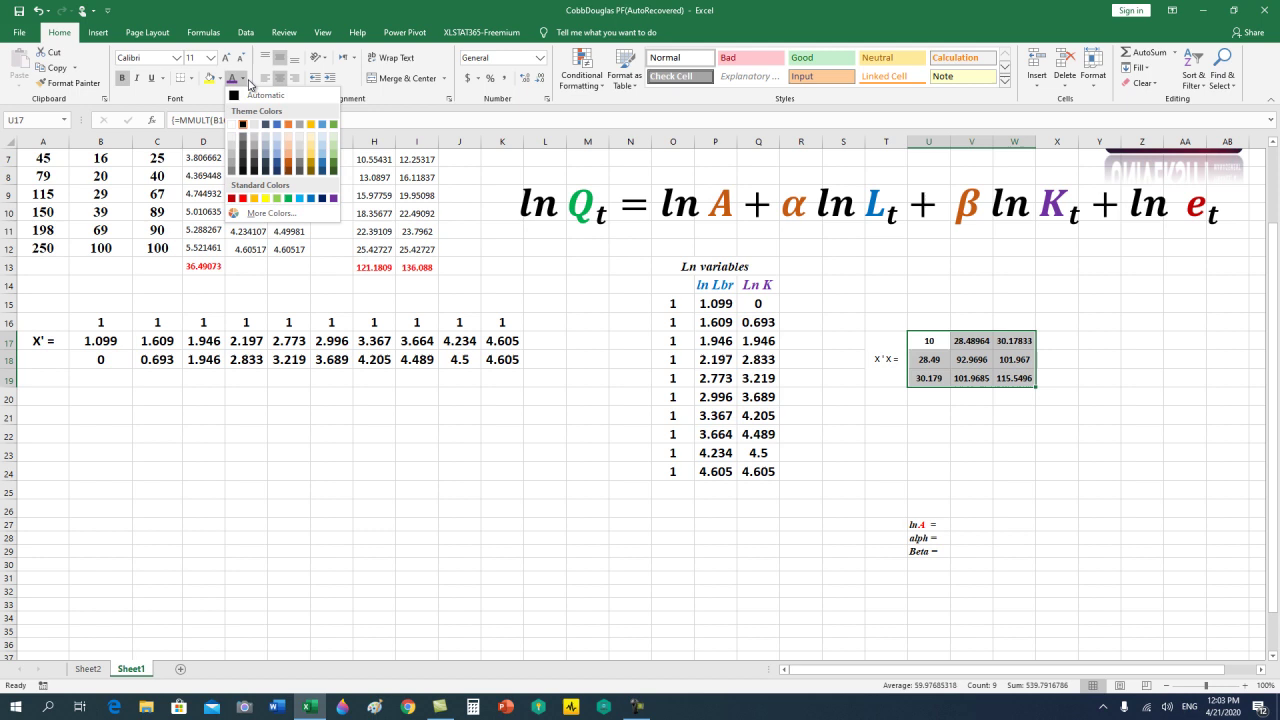
left_click(242, 198)
left_click(1052, 414)
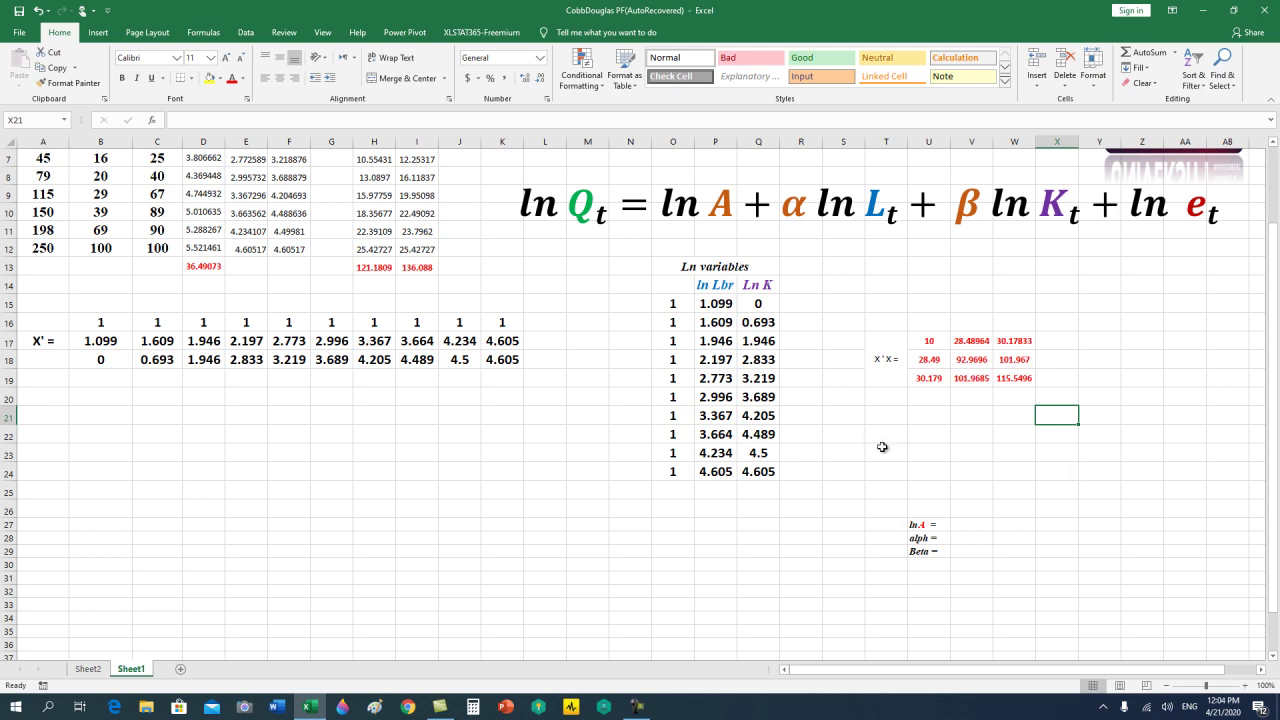
left_click(893, 436)
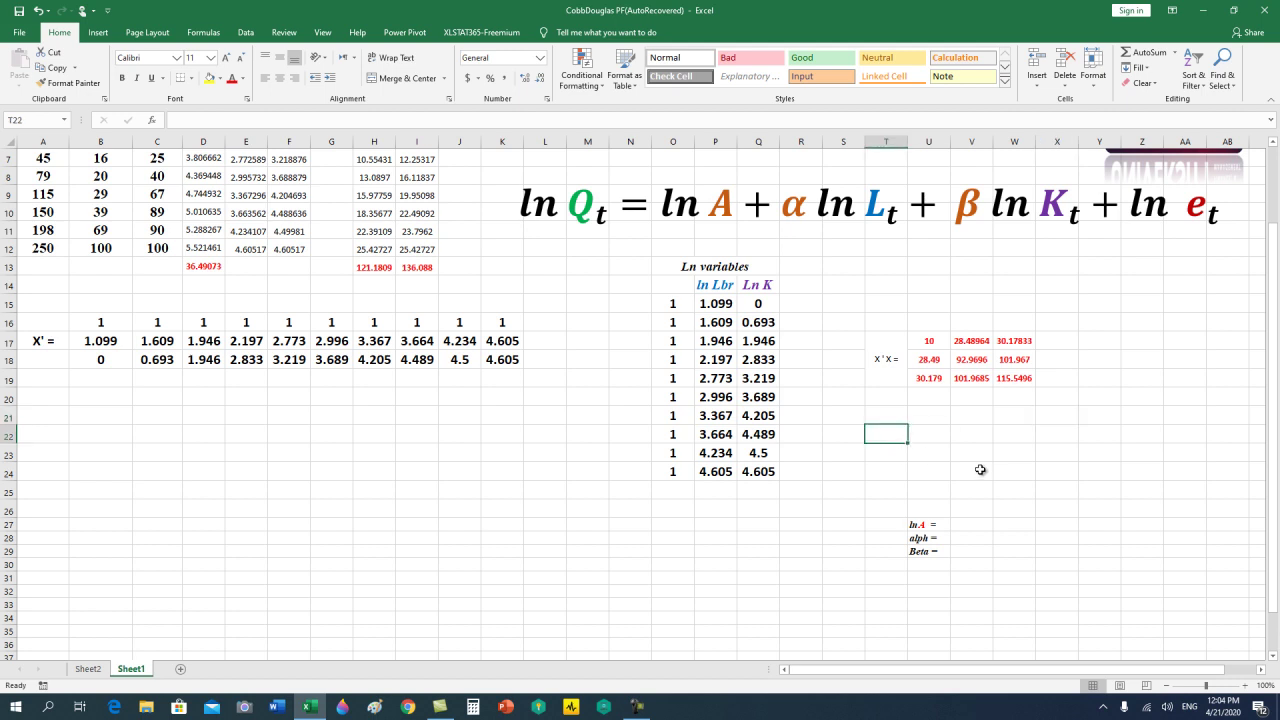
Enter '(X'X)-1 =' in T22, merged and middle-aligned across T22:T24, then select U22:W24.
type("(X'X) -1 =")
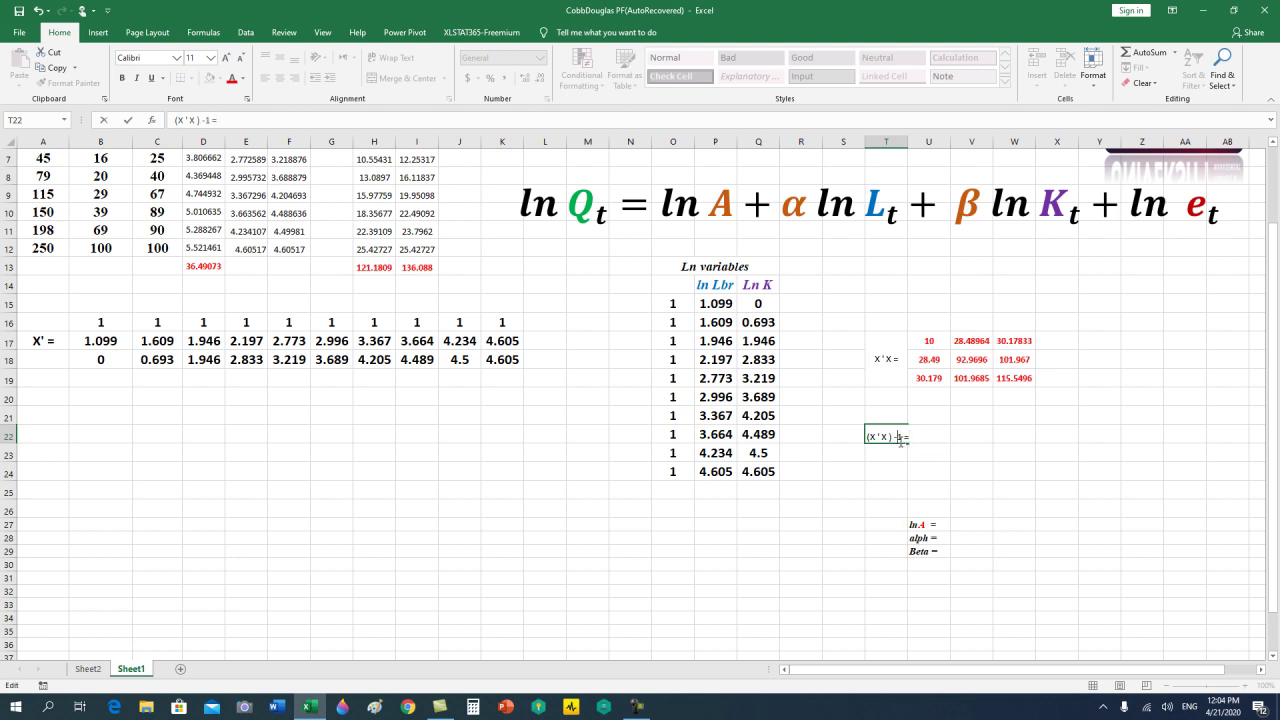
key("Return")
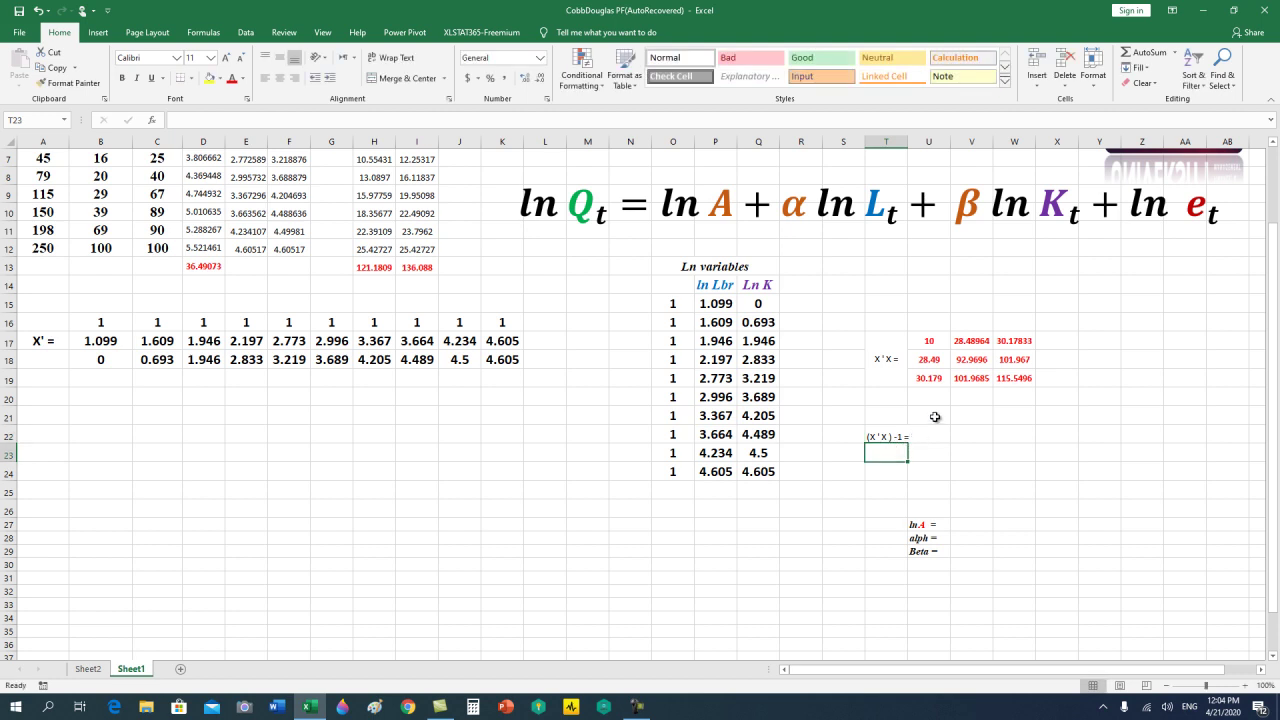
left_click_drag(896, 417, 891, 458)
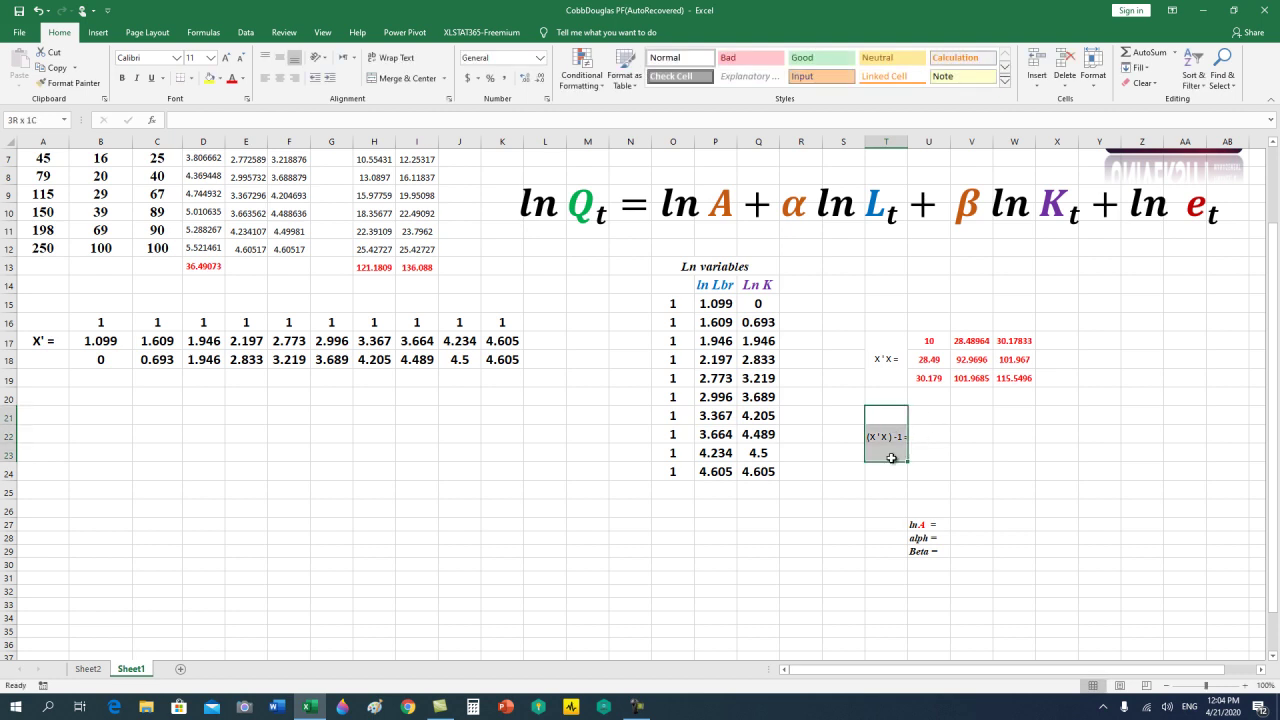
left_click_drag(890, 437, 894, 471)
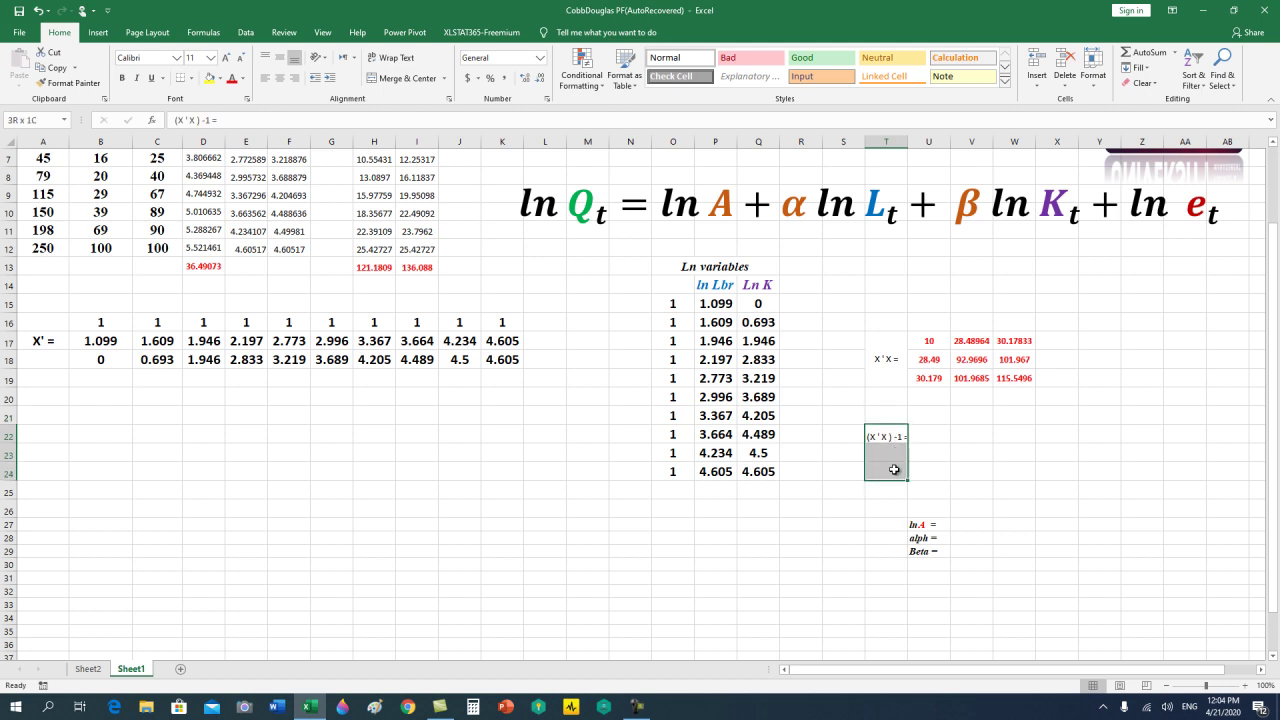
left_click(410, 78)
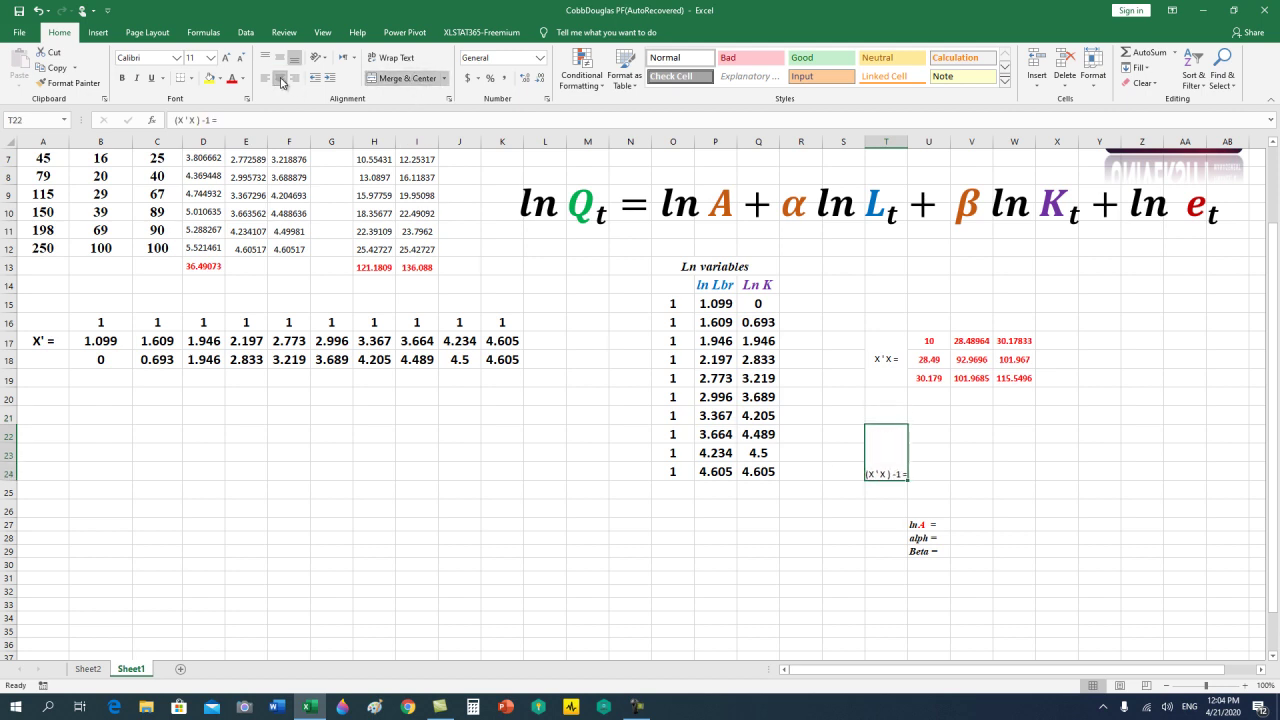
left_click(277, 62)
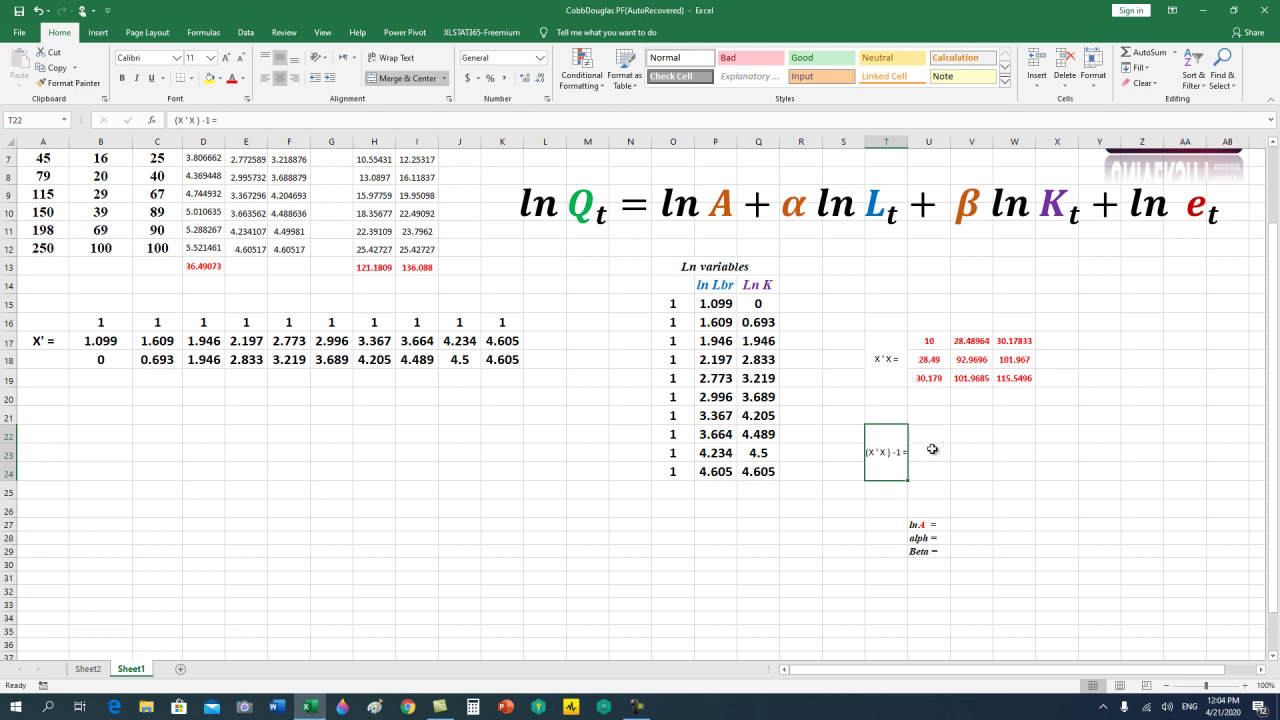
mouse_move(940, 436)
left_mouse_down()
mouse_move(940, 451)
mouse_move(994, 472)
left_mouse_up()
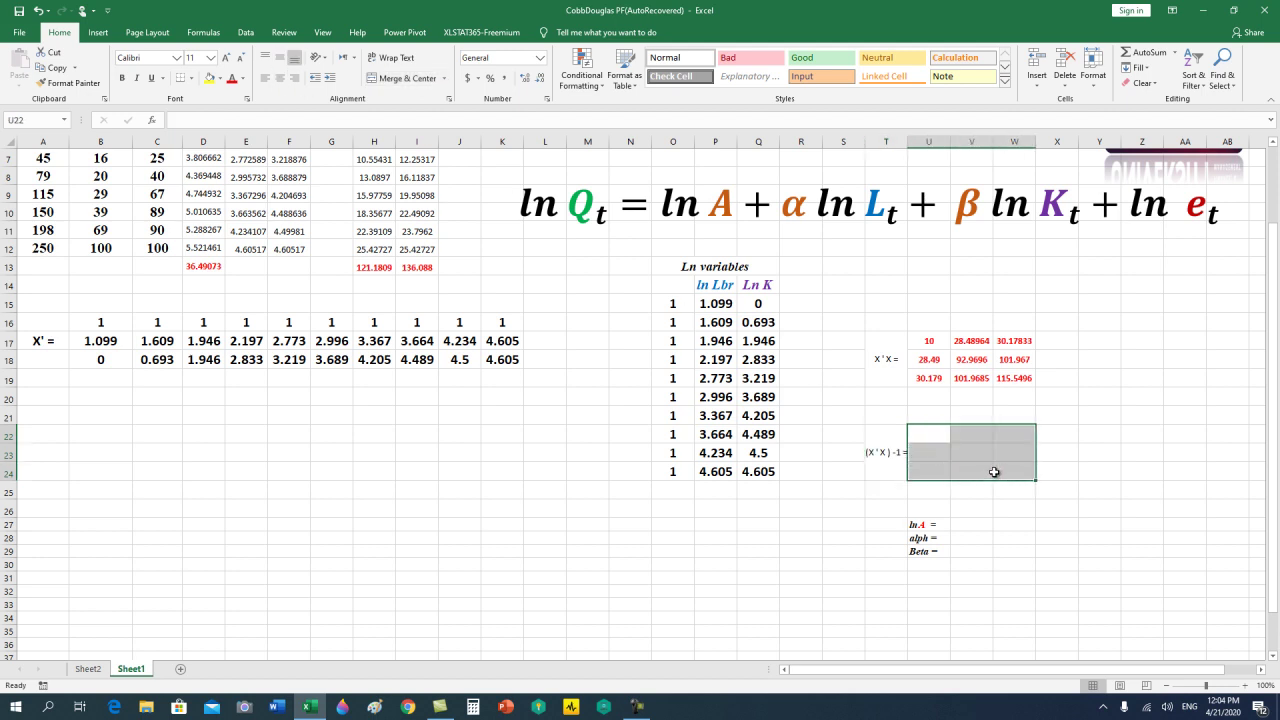
Enter MINVERSE of U17:W19 as an array formula in U22:W24.
type("=")
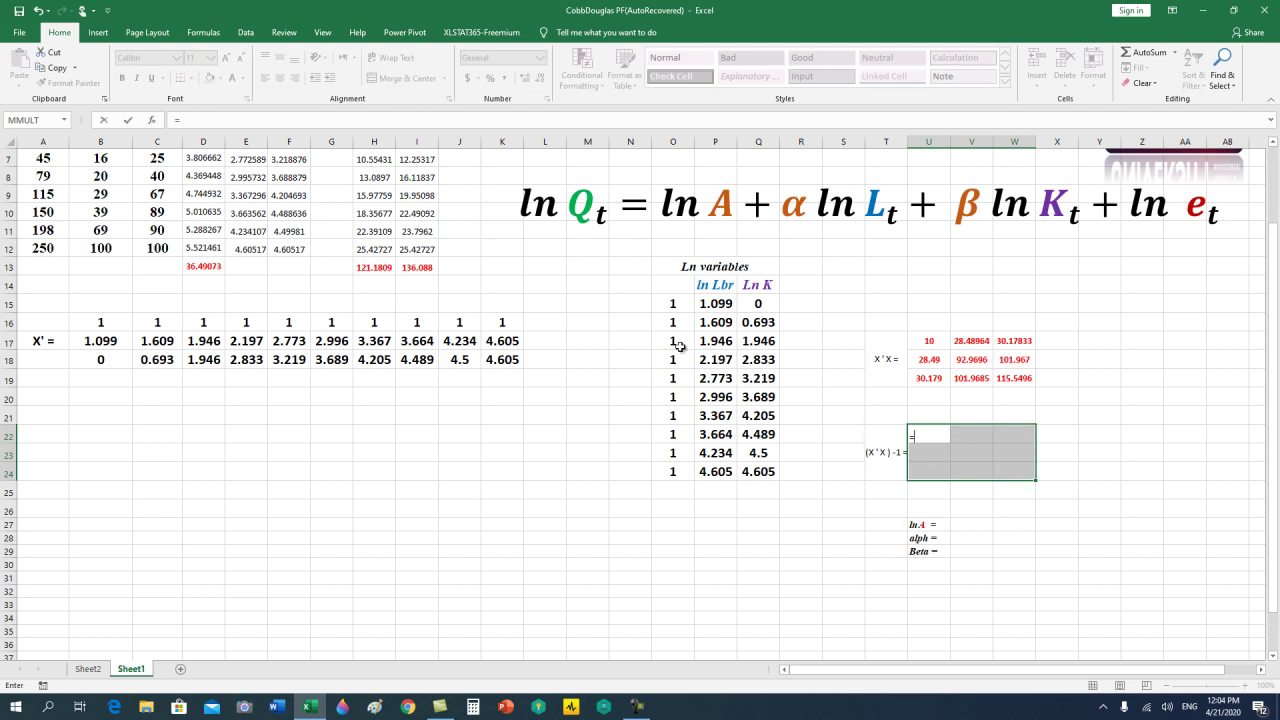
left_click(216, 36)
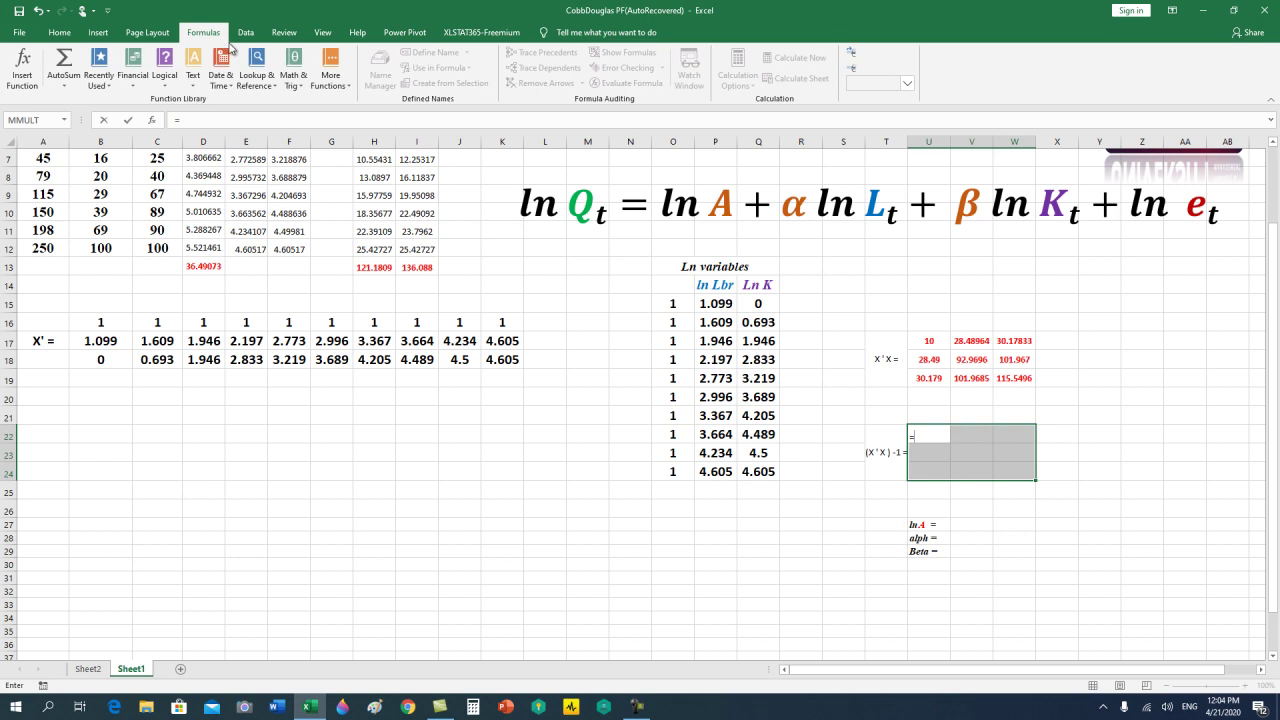
left_click(294, 66)
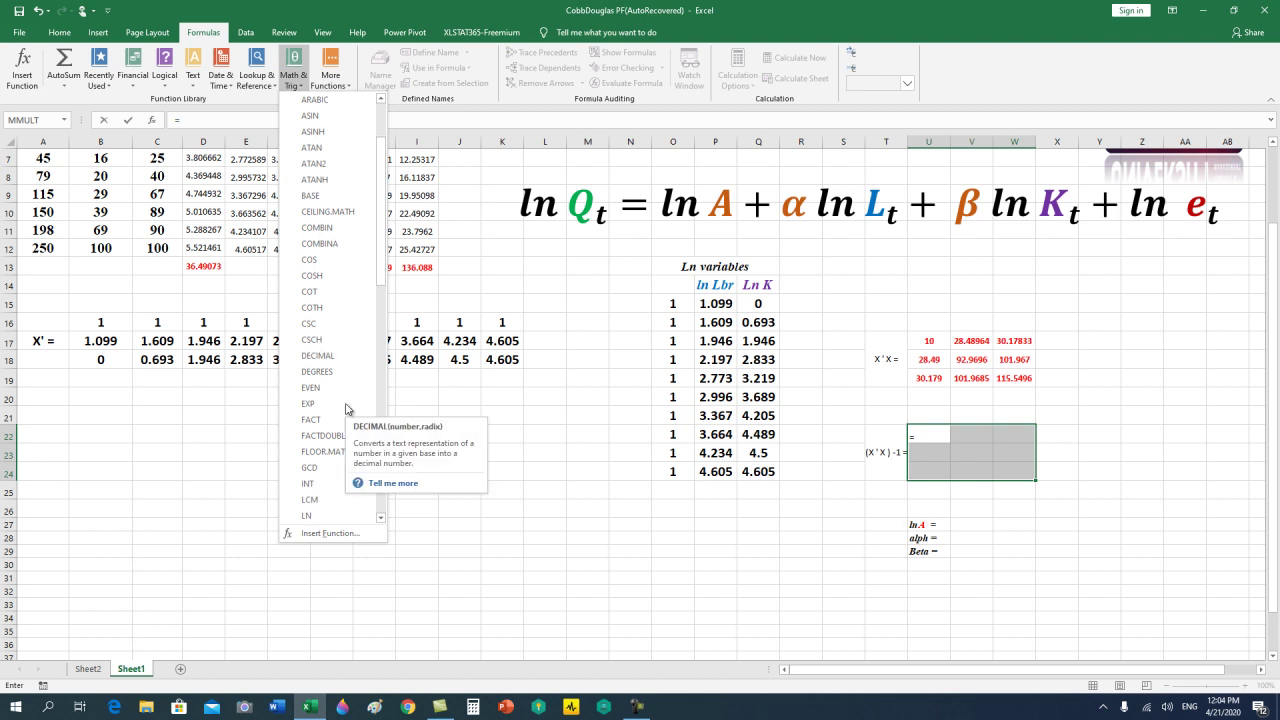
scroll(335, 430, "down", 1)
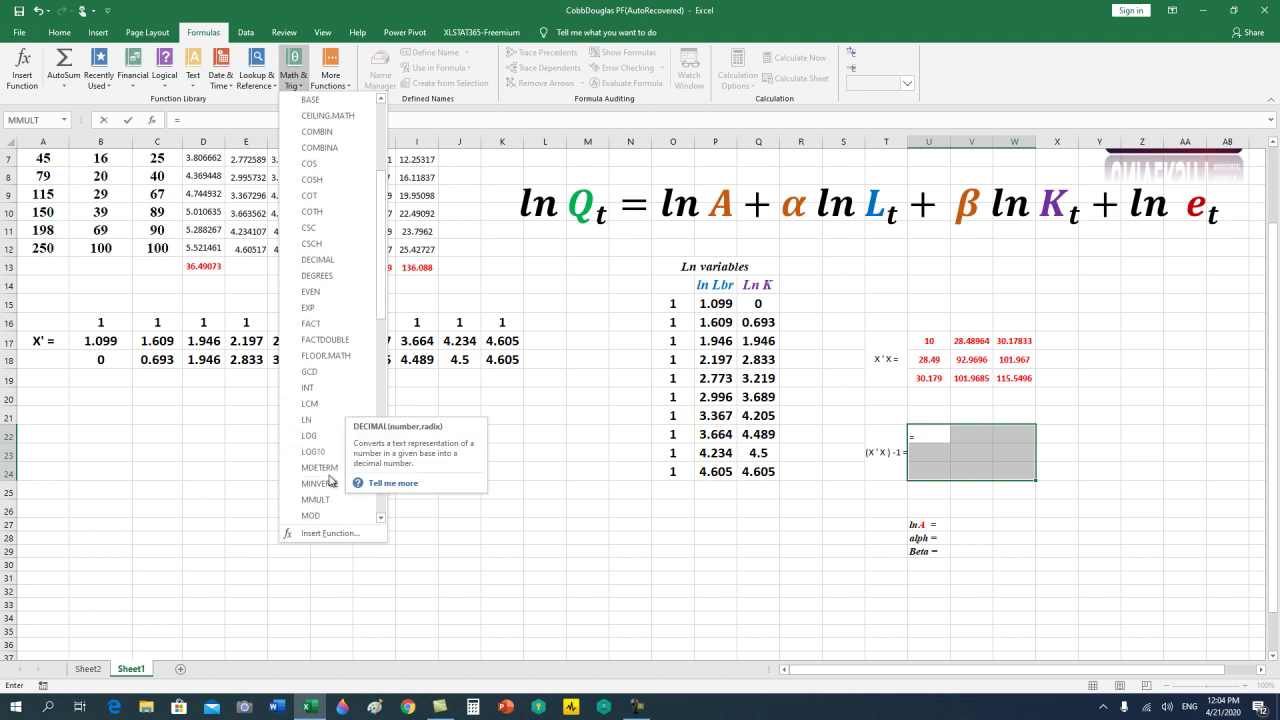
scroll(330, 481, "down", 1)
left_click(331, 485)
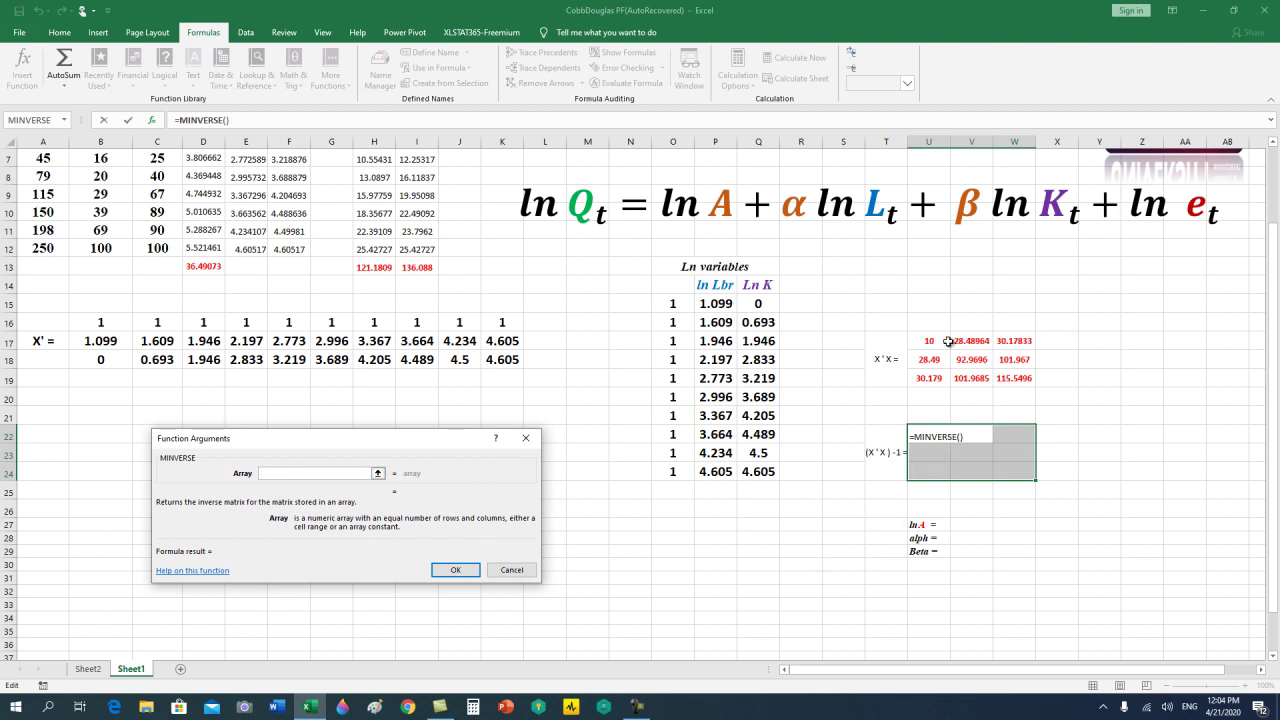
mouse_move(934, 342)
left_mouse_down()
mouse_move(960, 376)
mouse_move(1010, 378)
left_mouse_up()
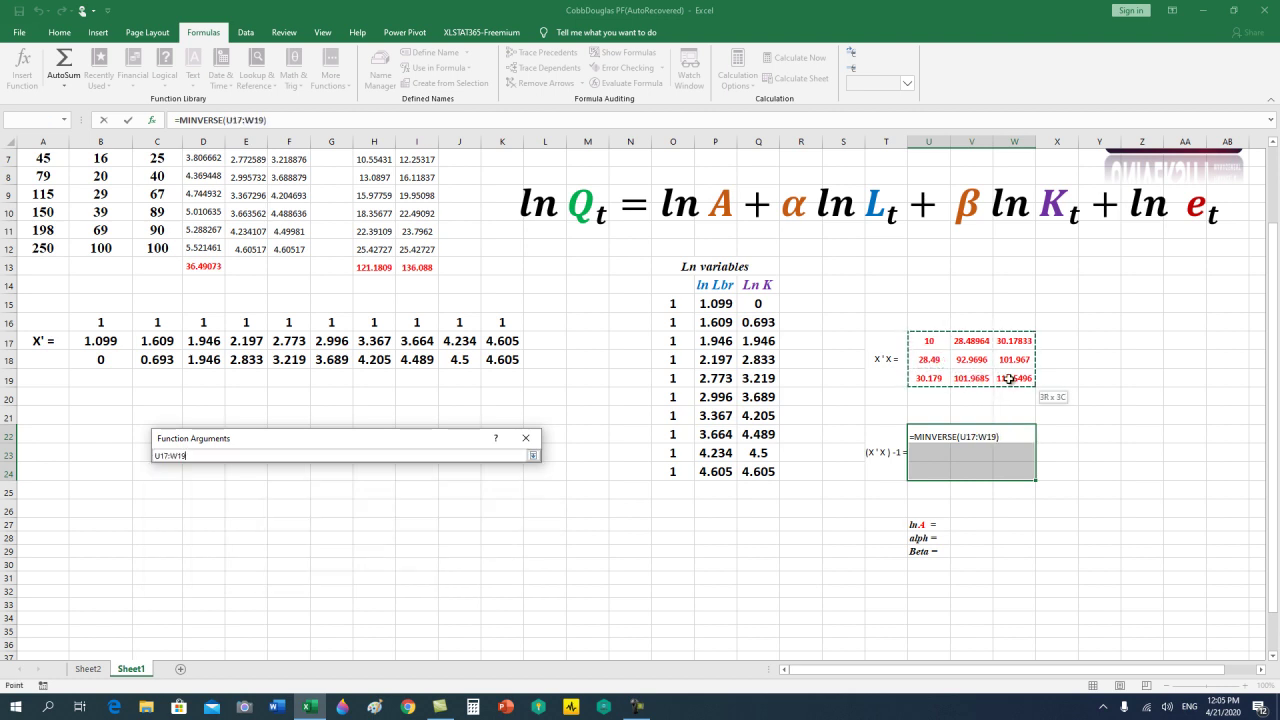
left_click_drag(1010, 378, 1012, 380)
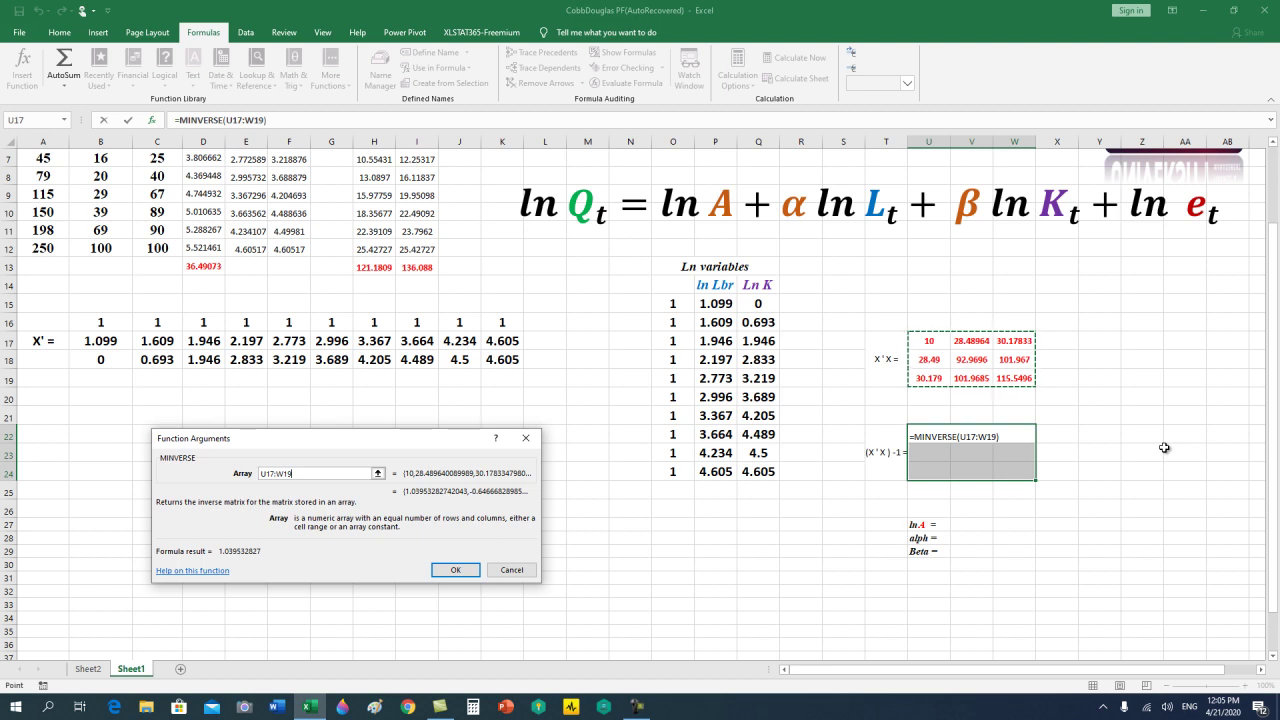
key("ctrl+shift+Return")
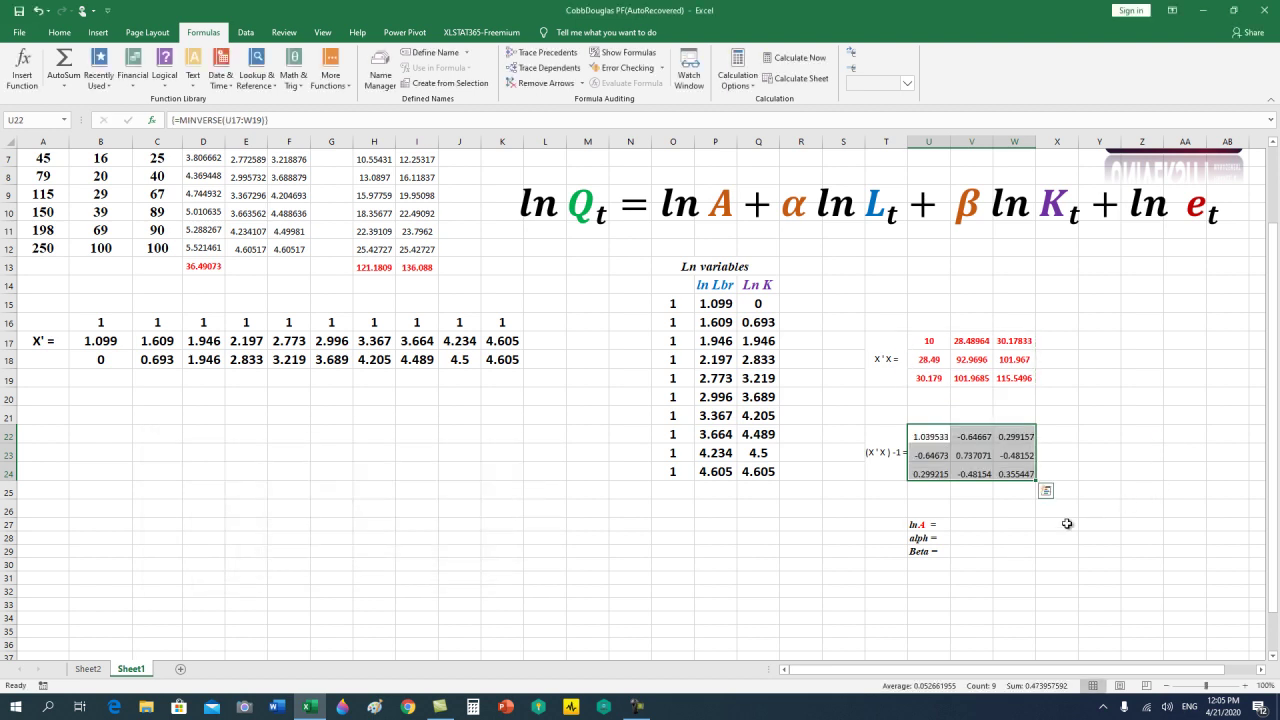
Make the inverse matrix values red and bold.
left_click(1020, 537)
mouse_move(1035, 440)
left_mouse_down()
mouse_move(1020, 466)
mouse_move(930, 475)
left_mouse_up()
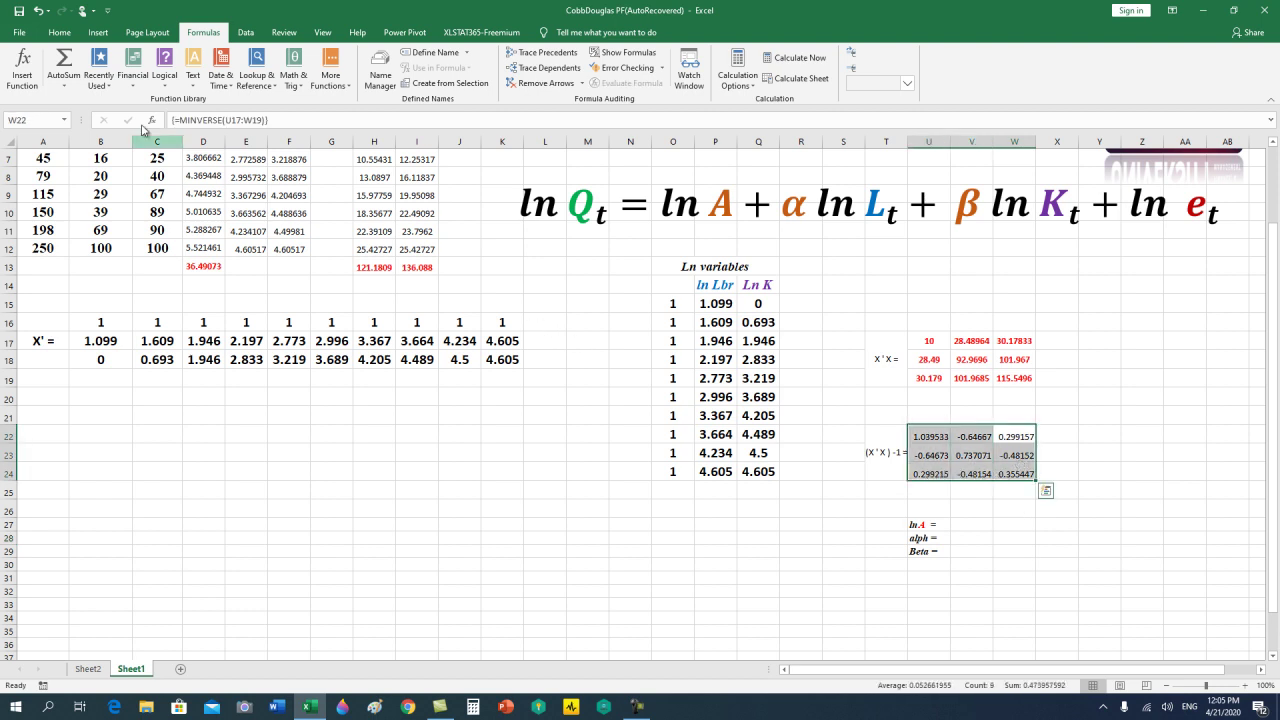
left_click(62, 32)
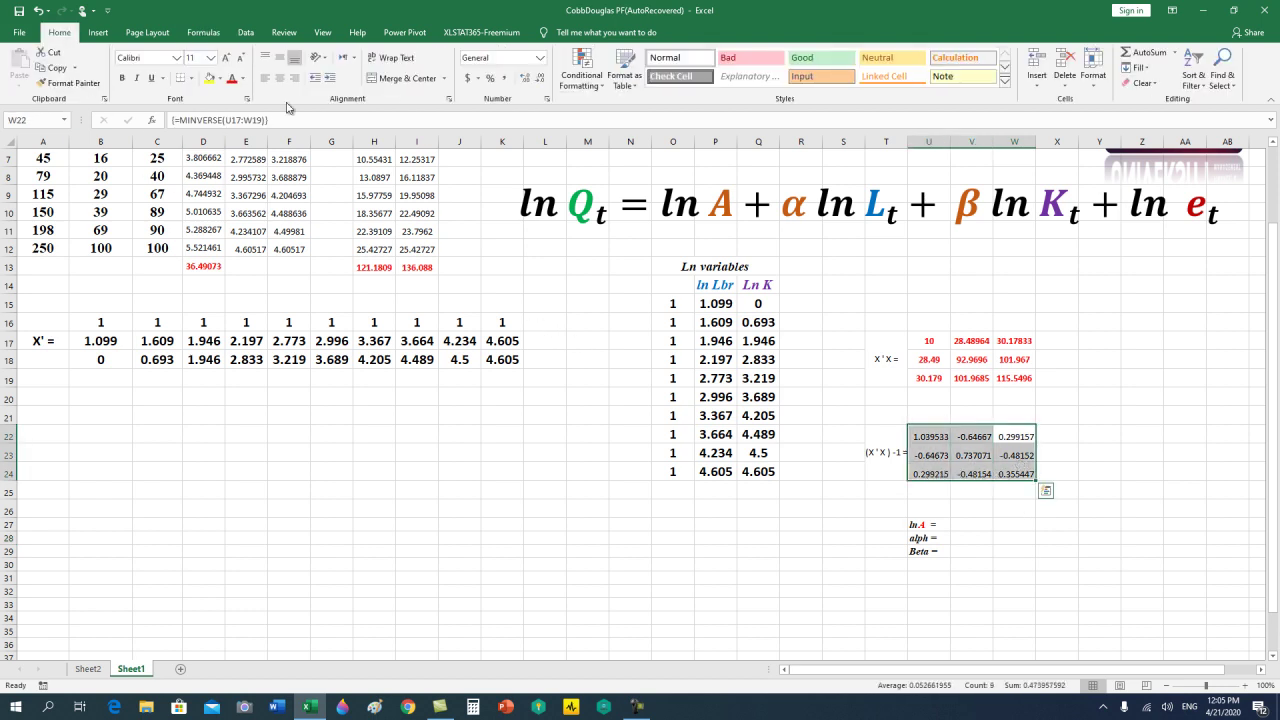
key("shift+Tab")
key("shift+Tab")
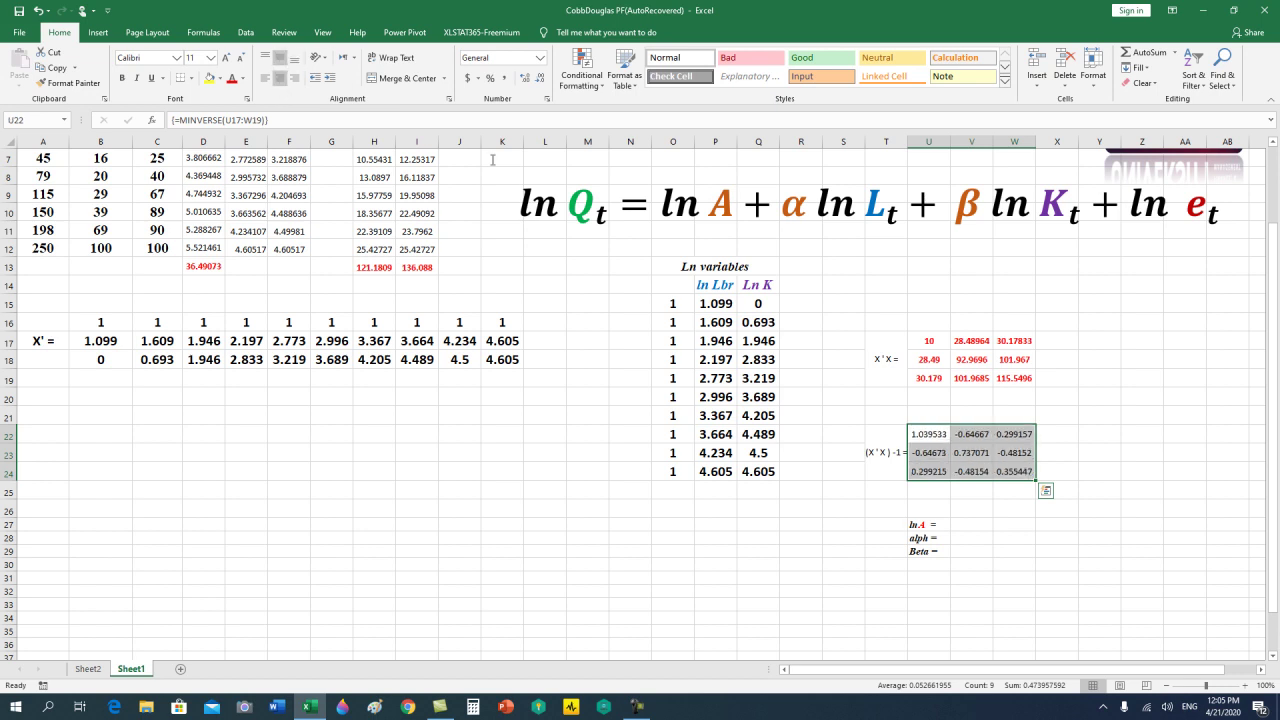
left_click(232, 78)
left_click(122, 78)
left_click_drag(844, 503, 820, 522)
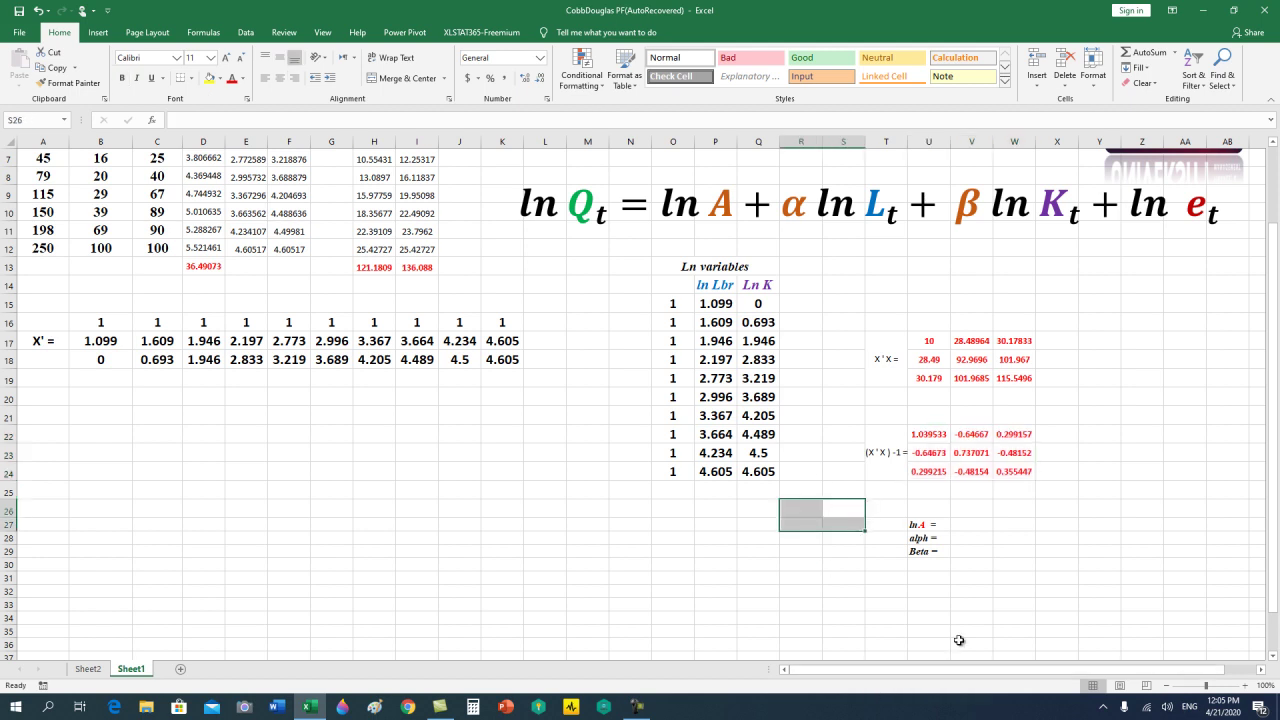
scroll(988, 620, "up", 2)
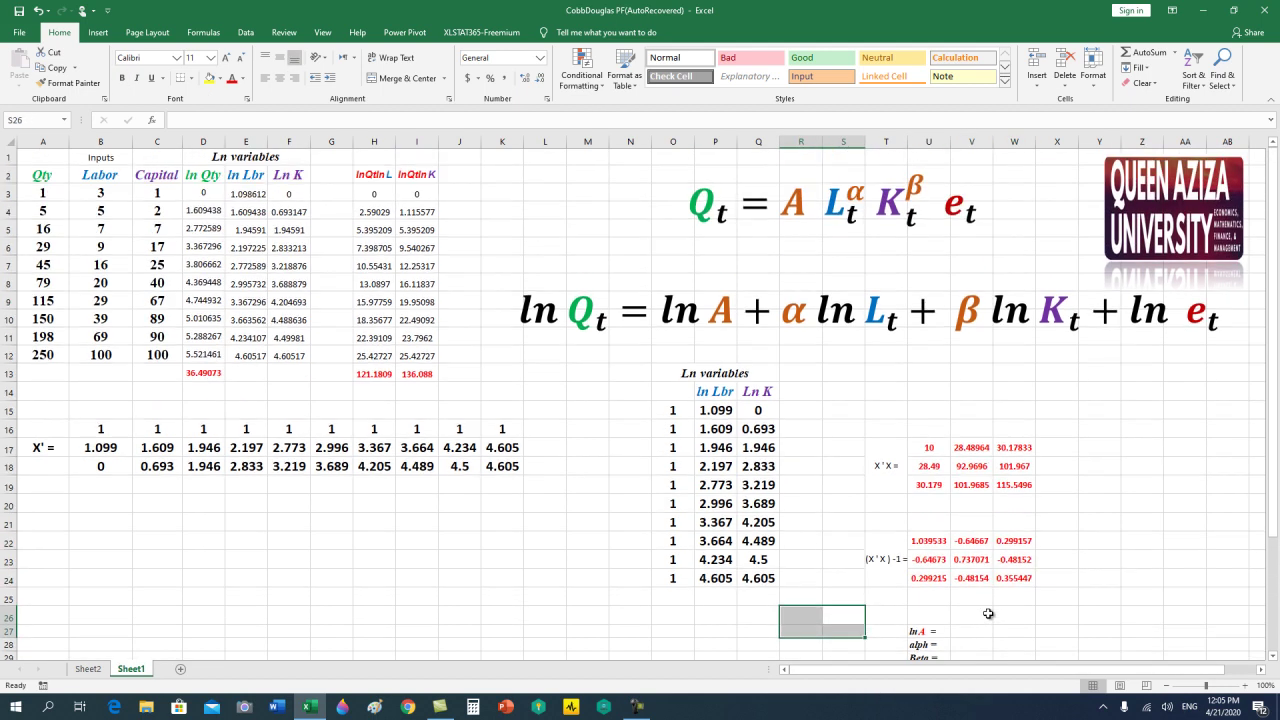
scroll(988, 613, "down", 1)
scroll(988, 613, "up", 1)
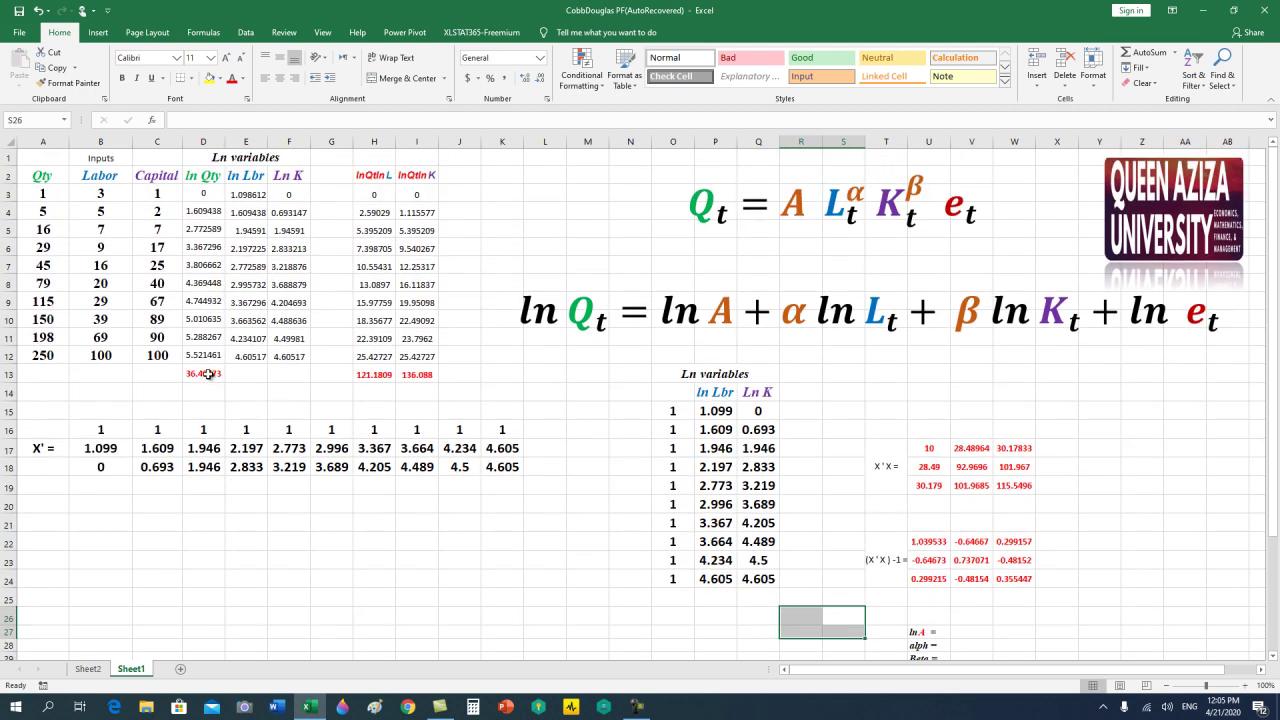
left_click(207, 374)
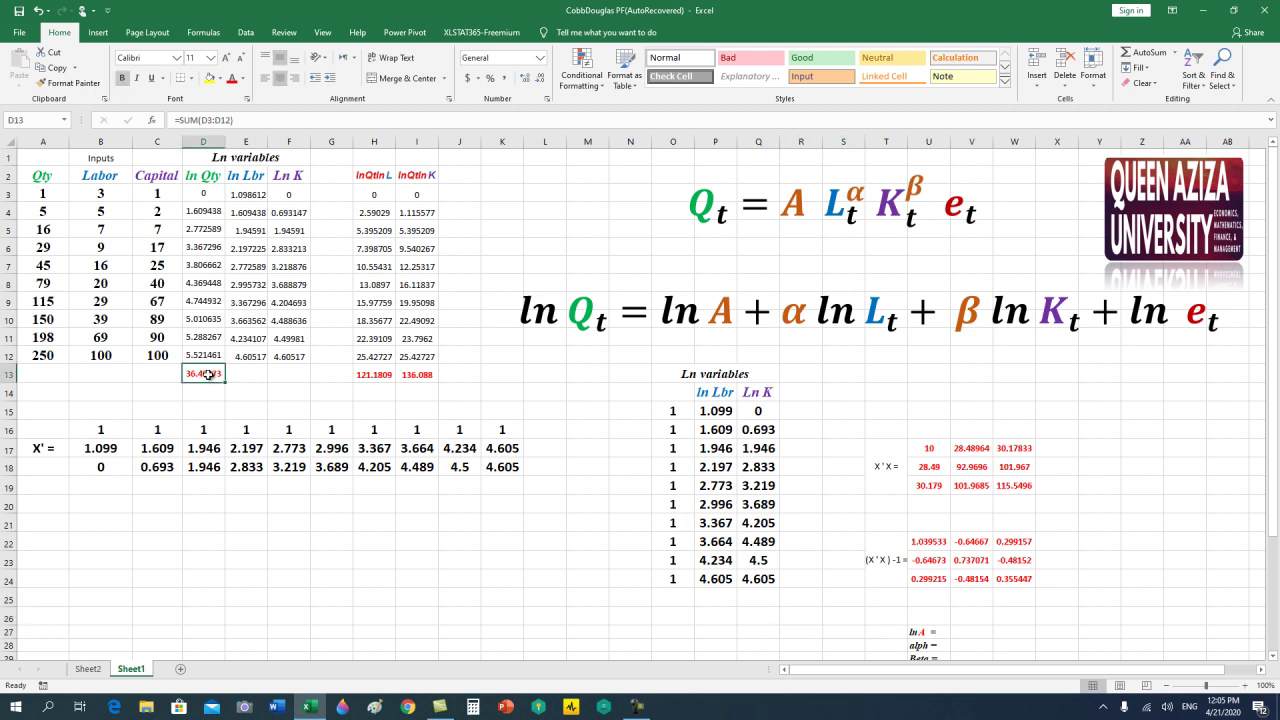
left_click(365, 373)
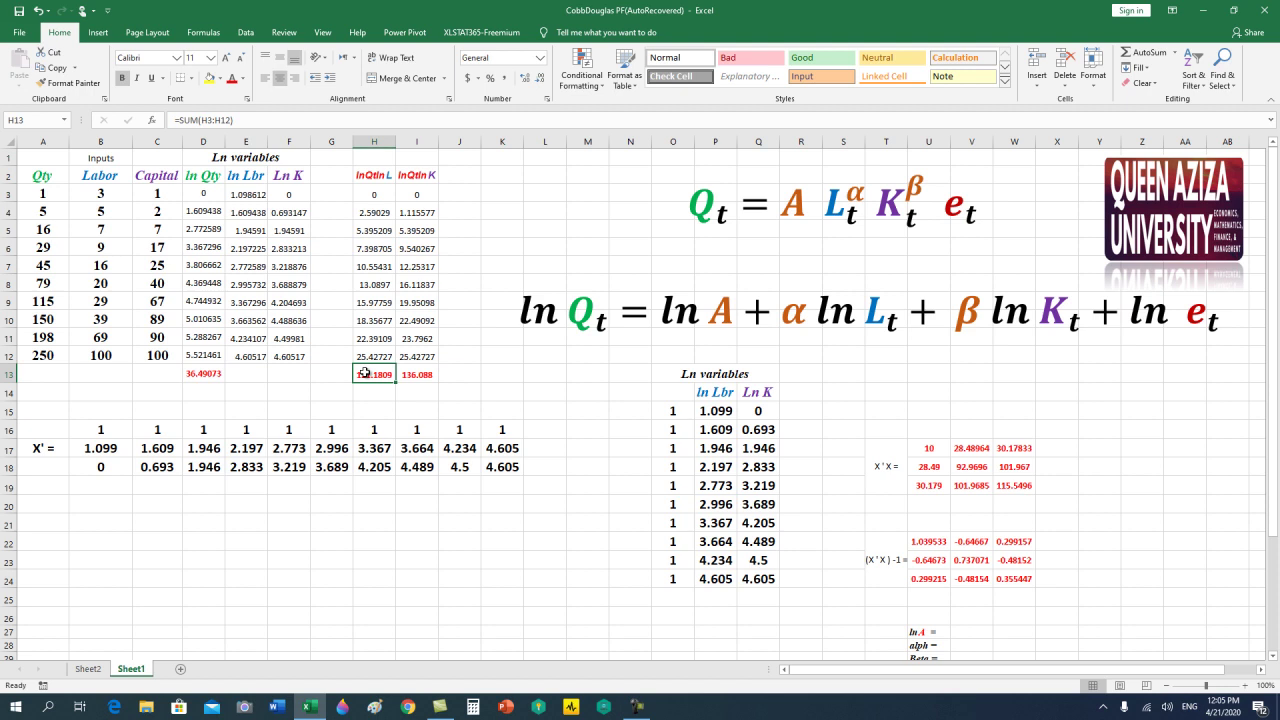
left_click(420, 375)
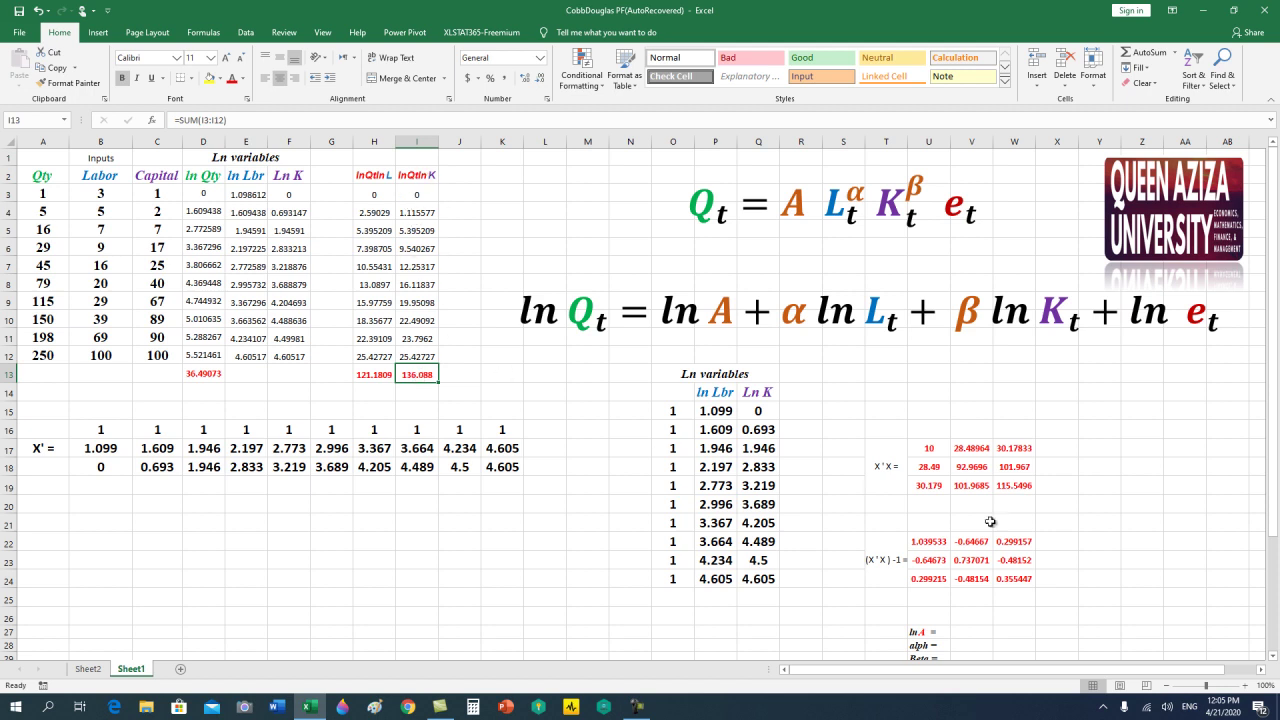
scroll(1185, 569, "down", 1)
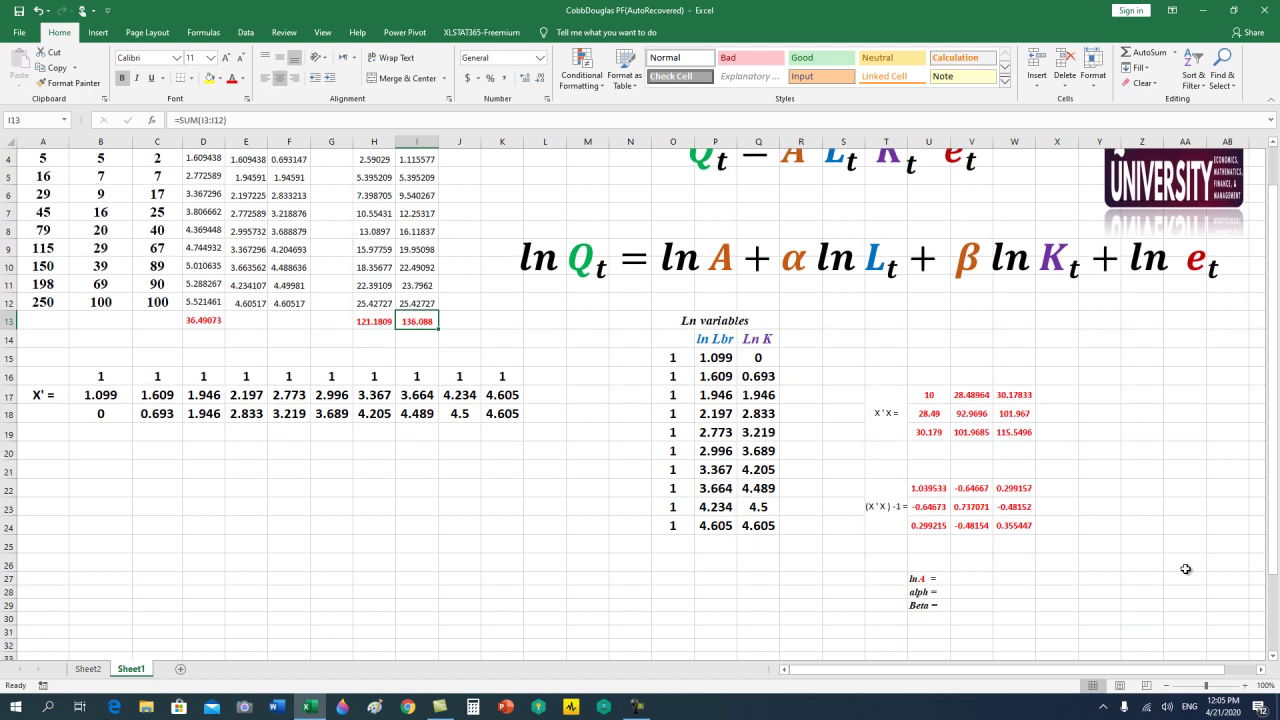
left_click(1113, 490)
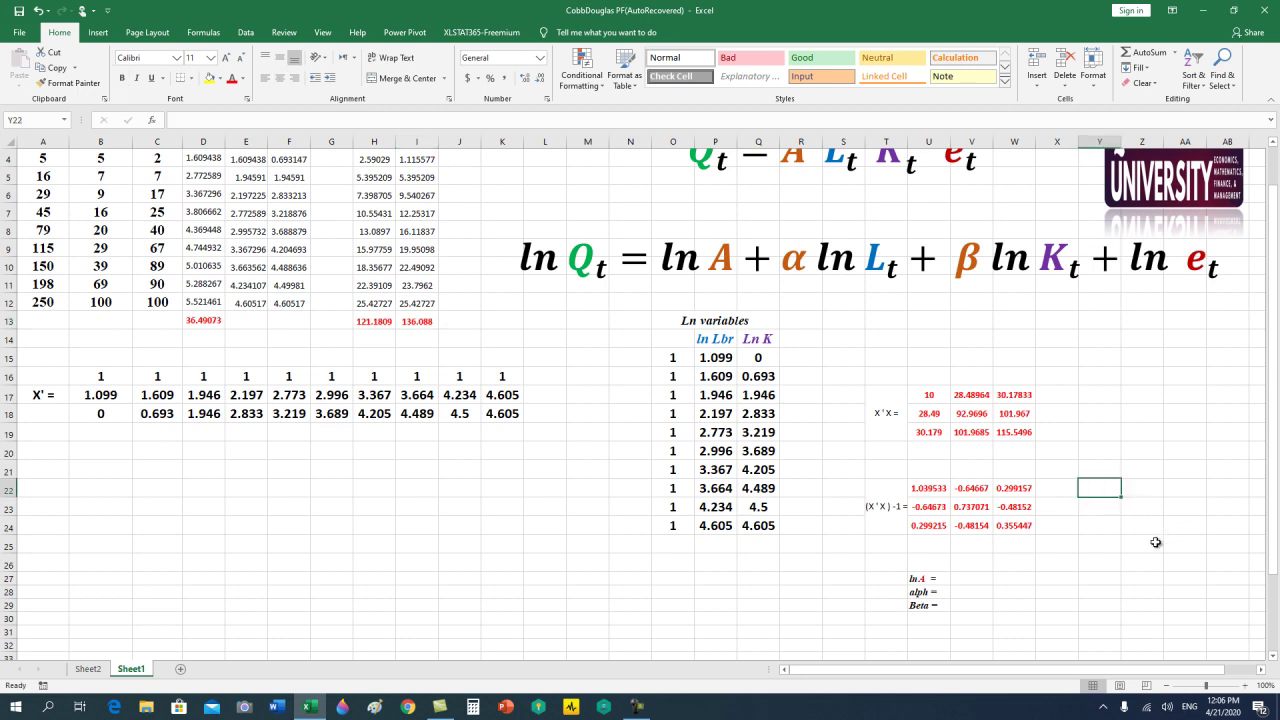
scroll(1155, 541, "up", 1)
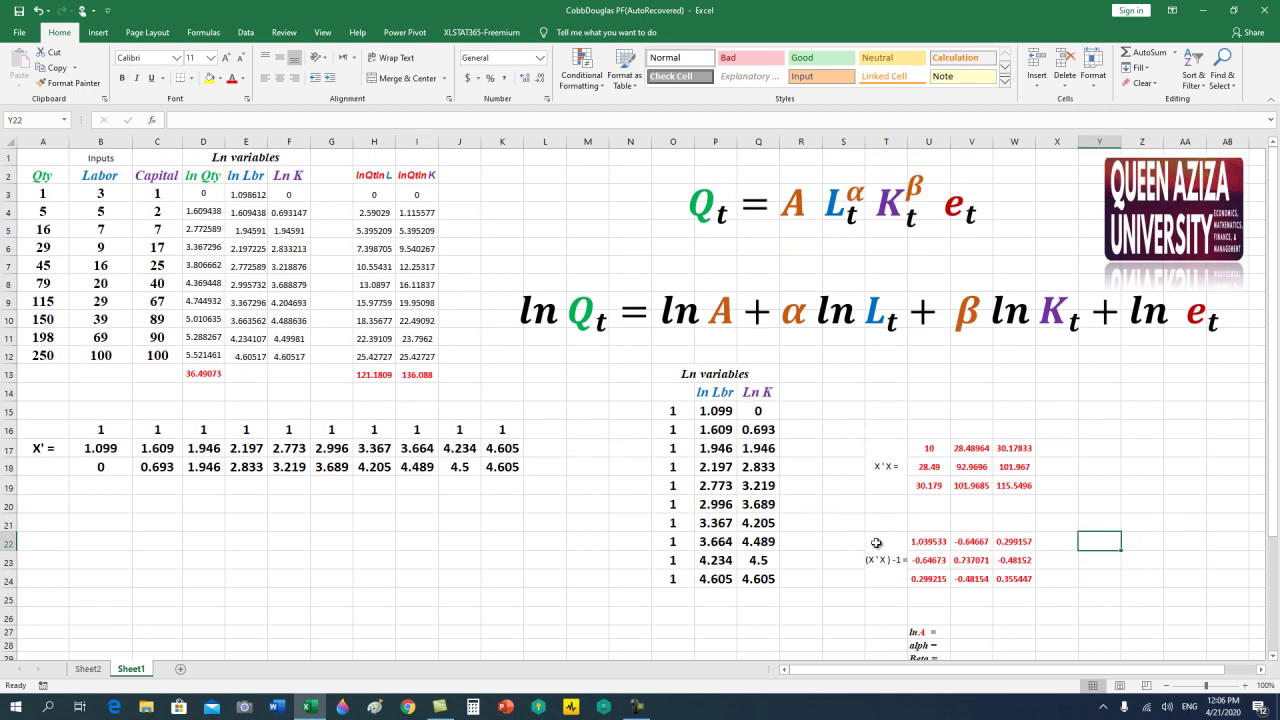
left_click(204, 374)
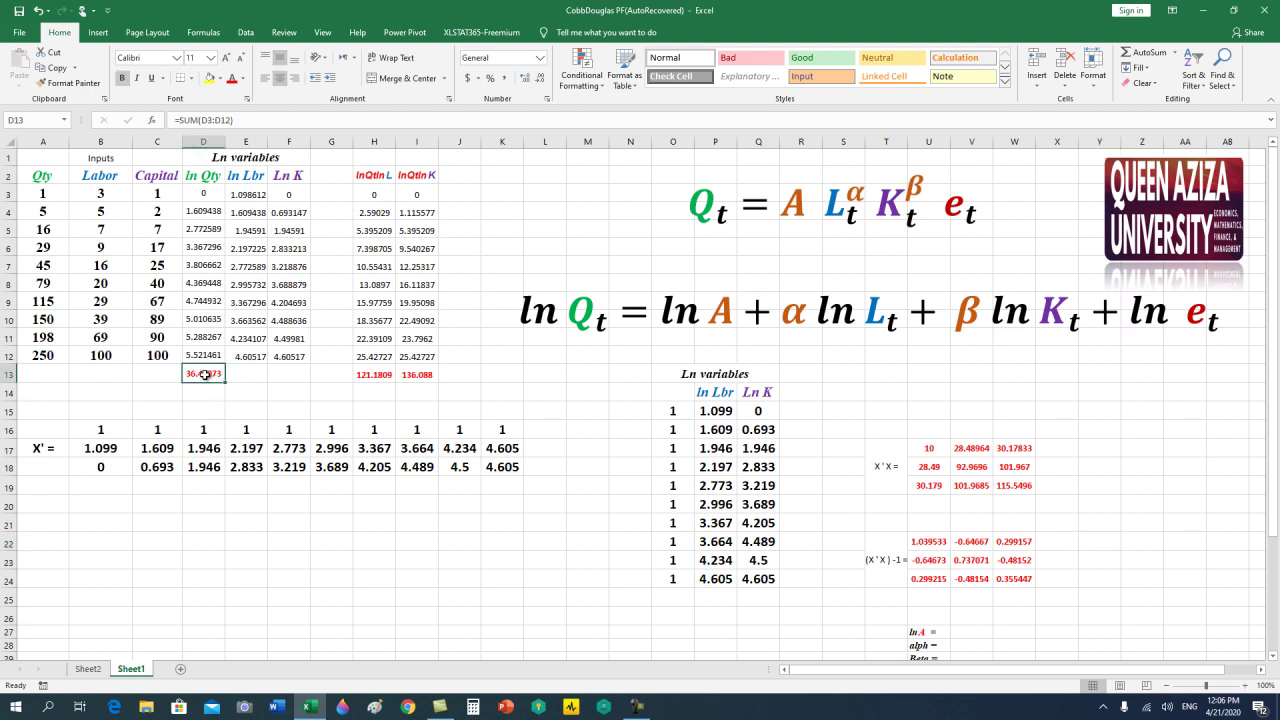
Enter 36.49073 in Y22 and the lnQtlnL total 121.1809 in Y23.
left_click(1111, 541)
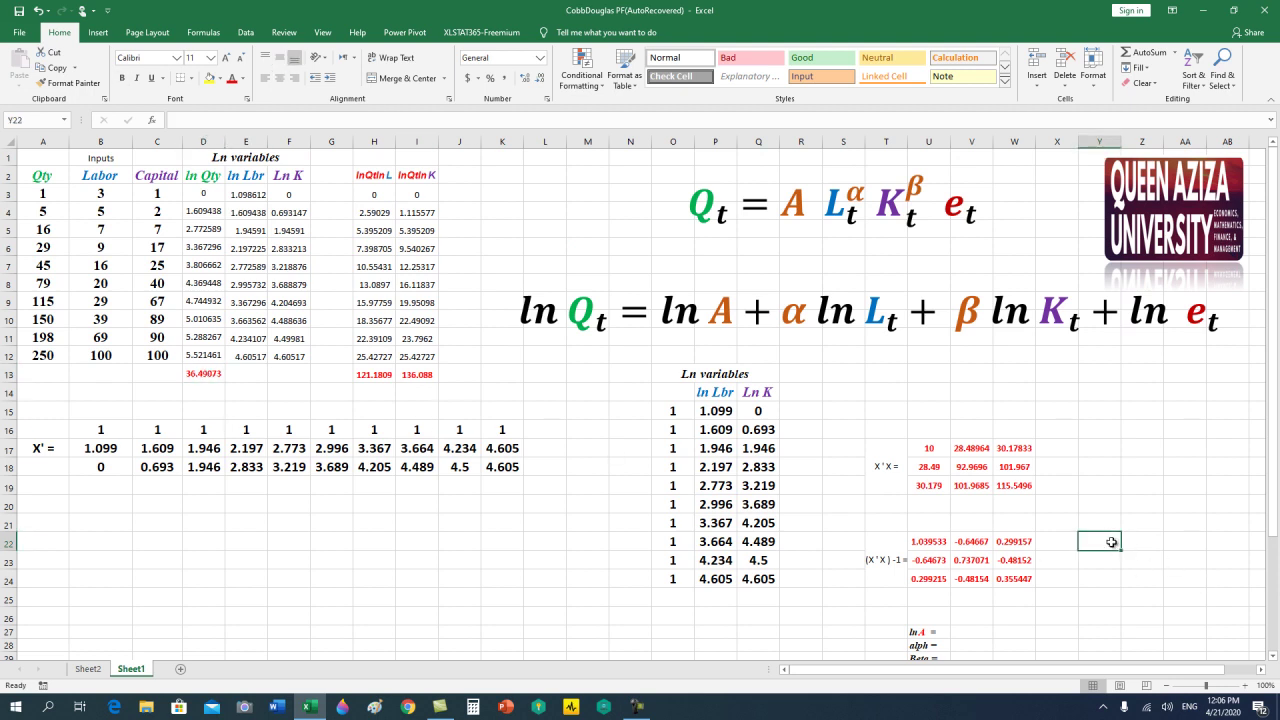
type("36.49073")
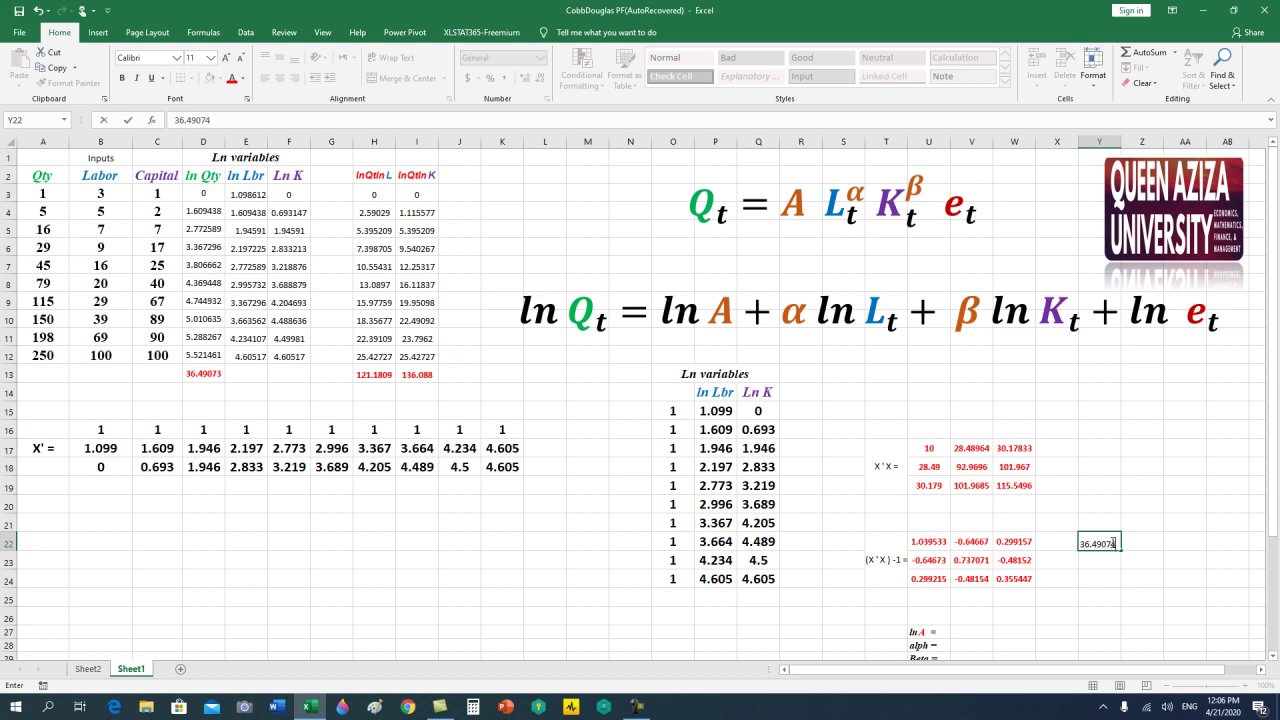
left_click(1112, 561)
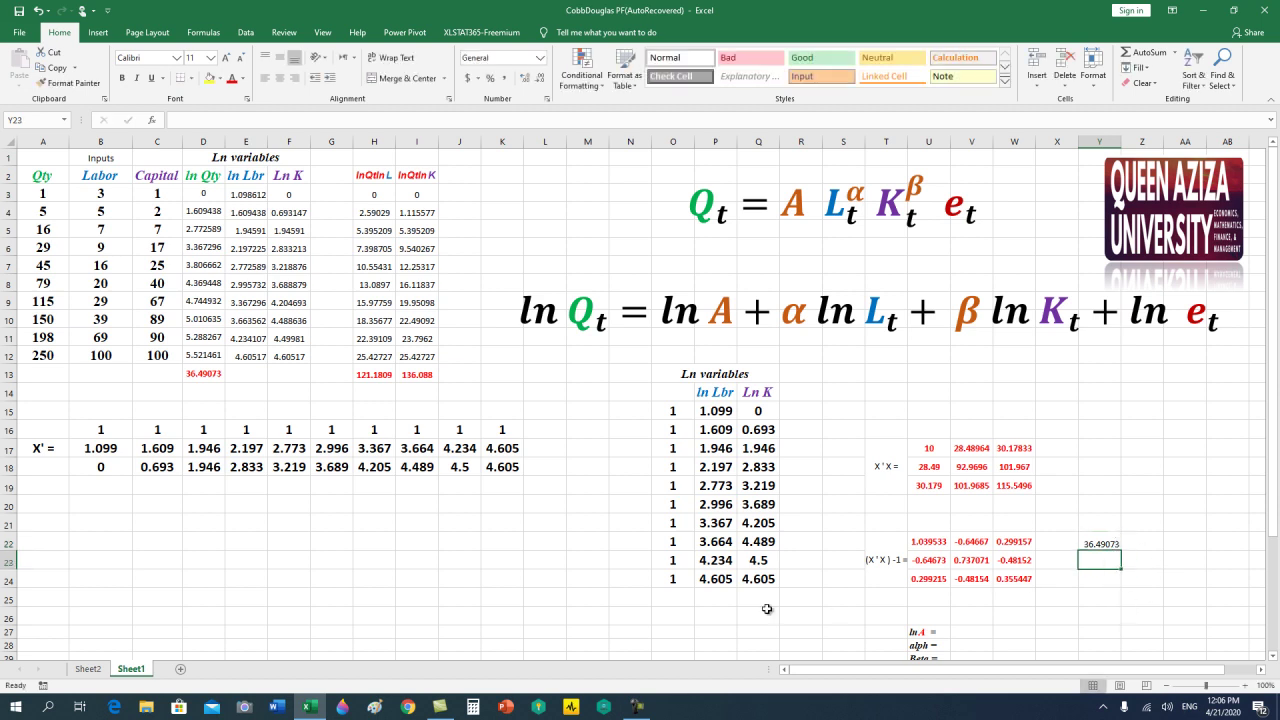
left_click(386, 374)
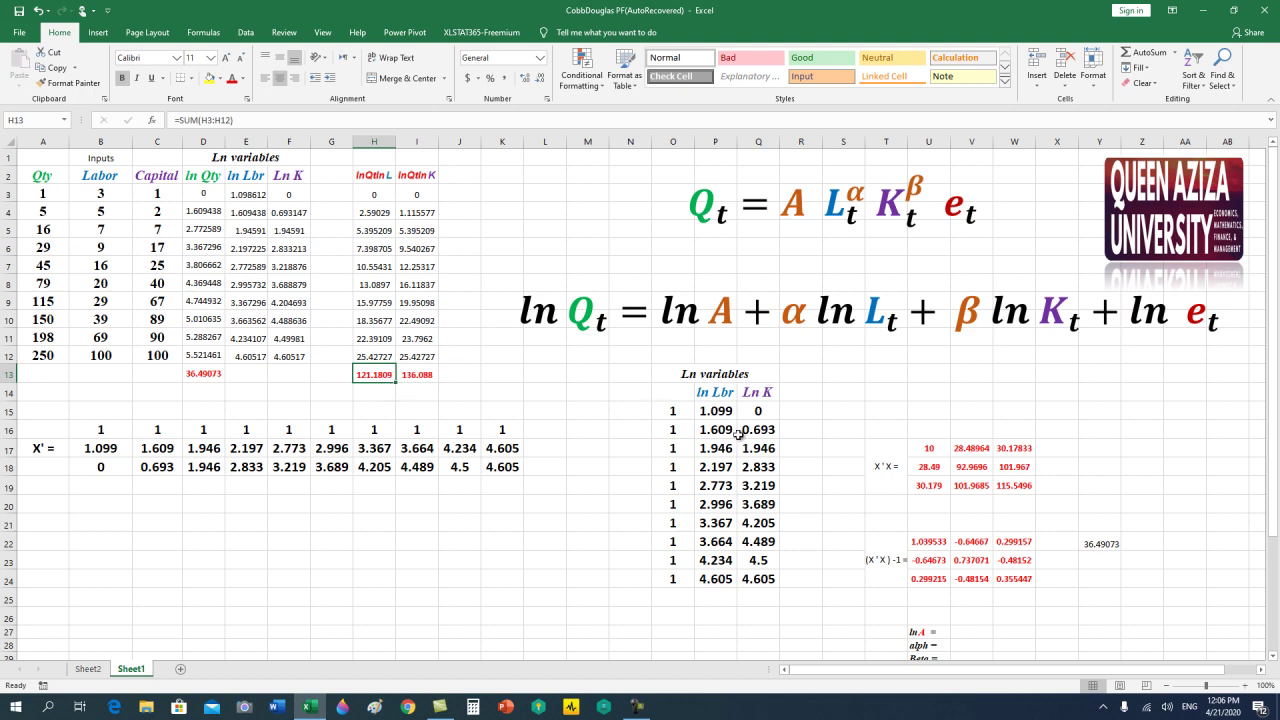
left_click(1090, 560)
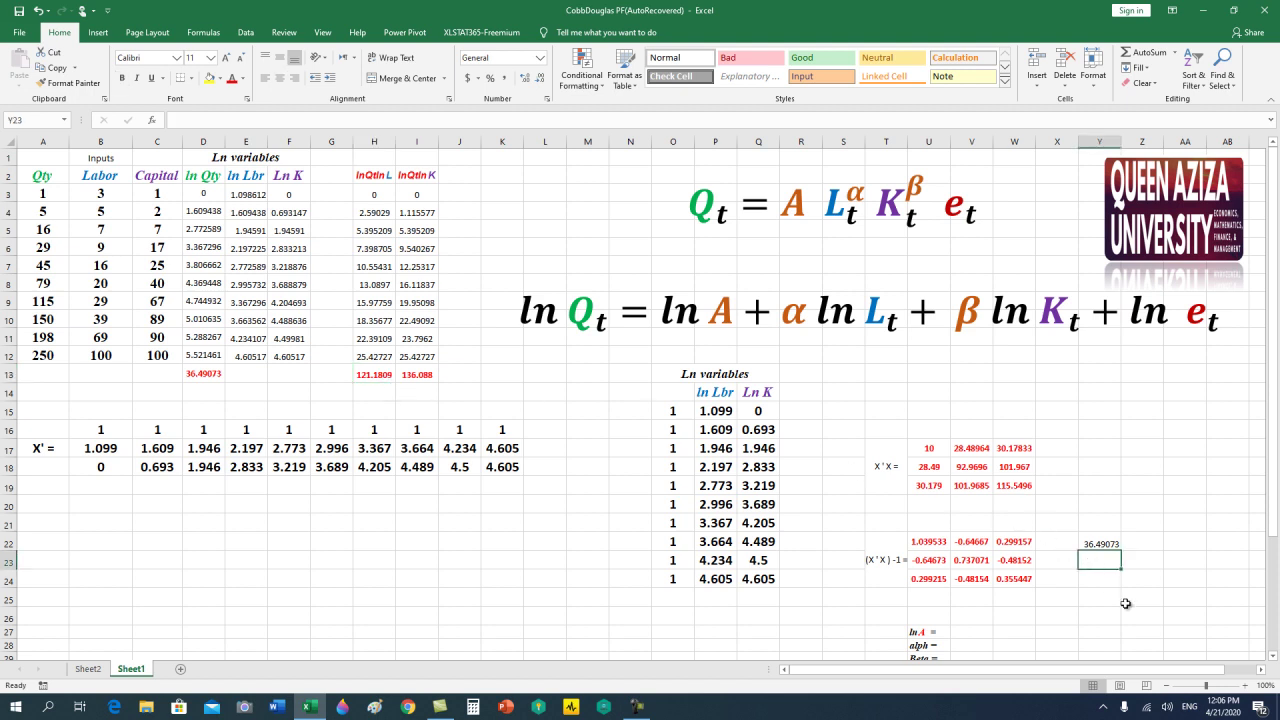
type("121.1809")
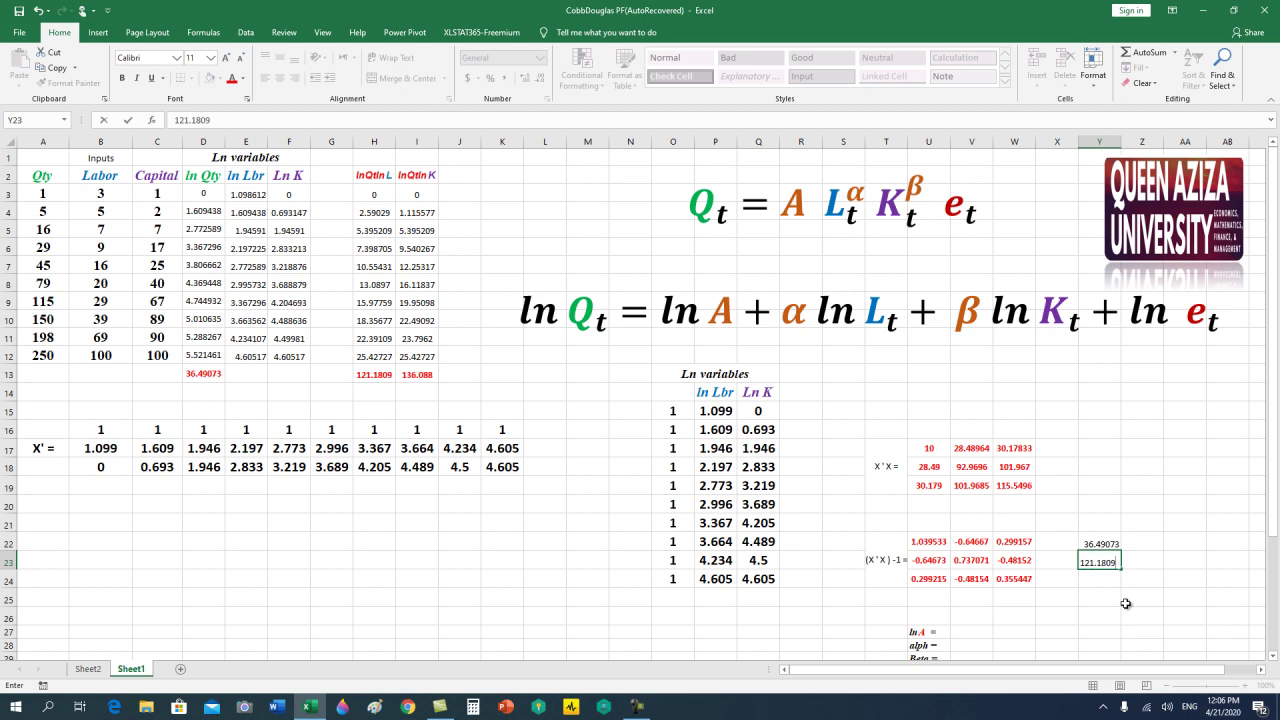
left_click(1100, 578)
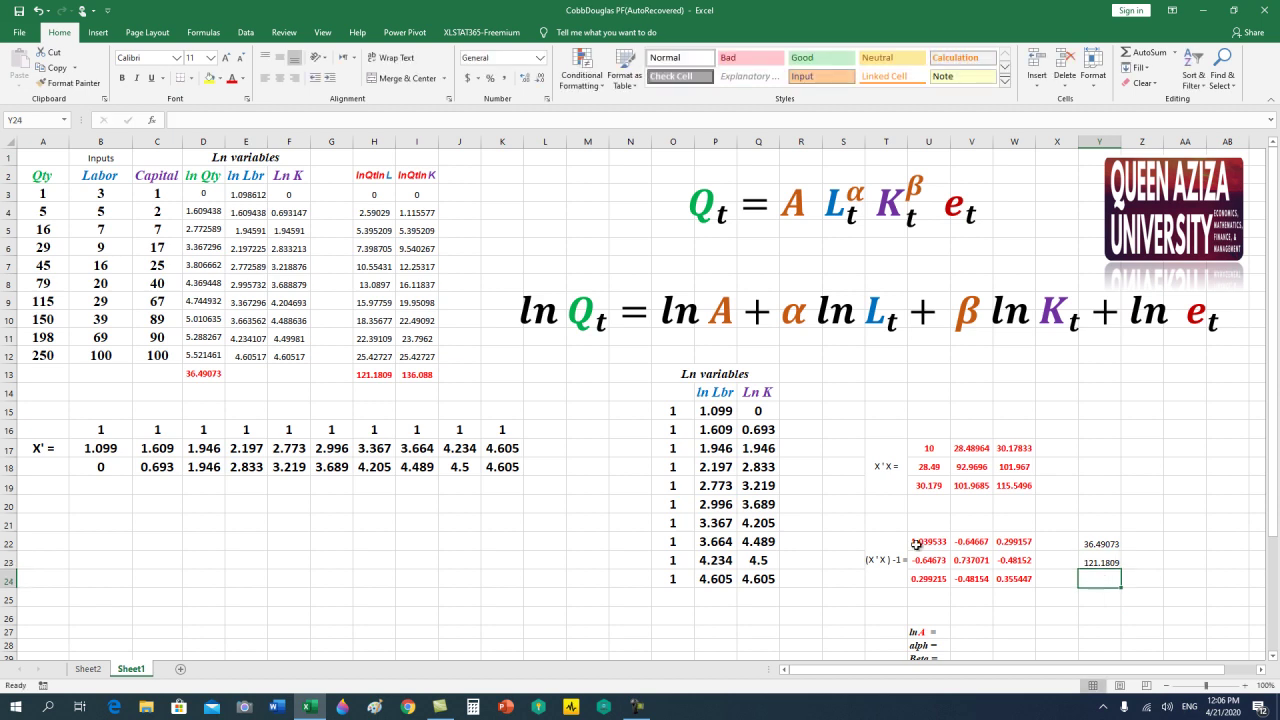
Enter the lnQtlnK total 136.088 in Y24.
left_click(416, 377)
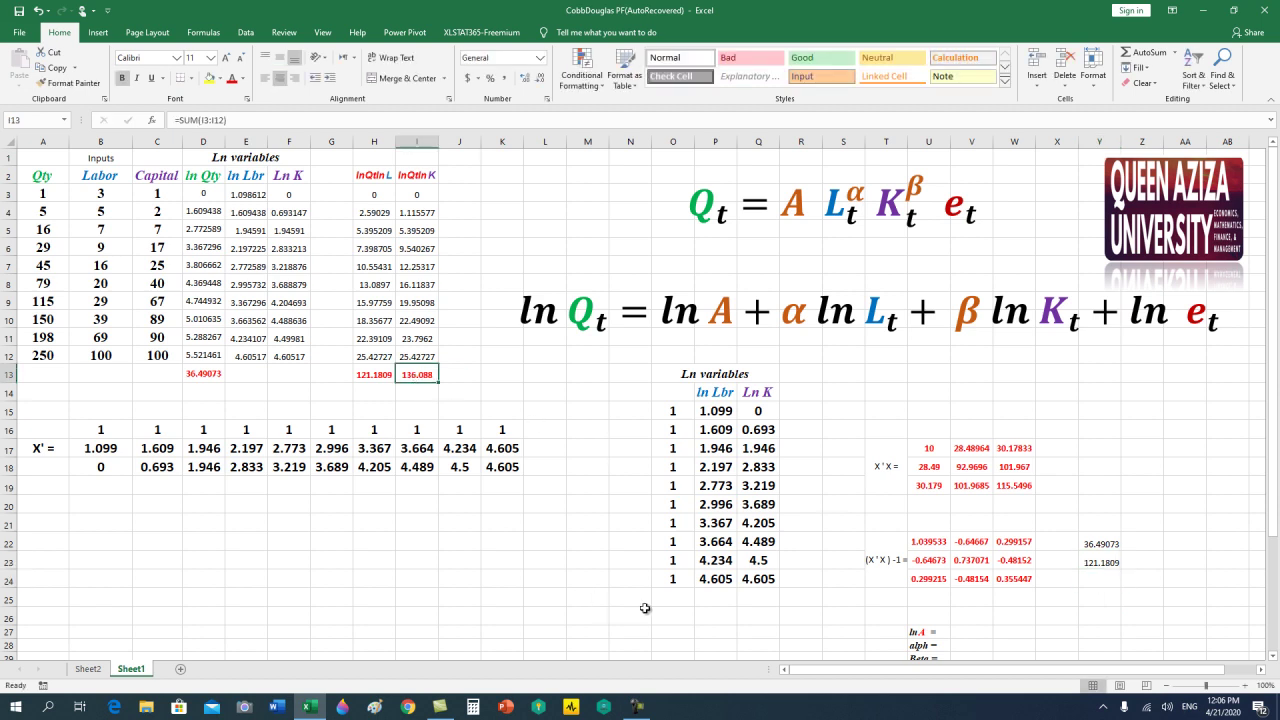
left_click(1110, 579)
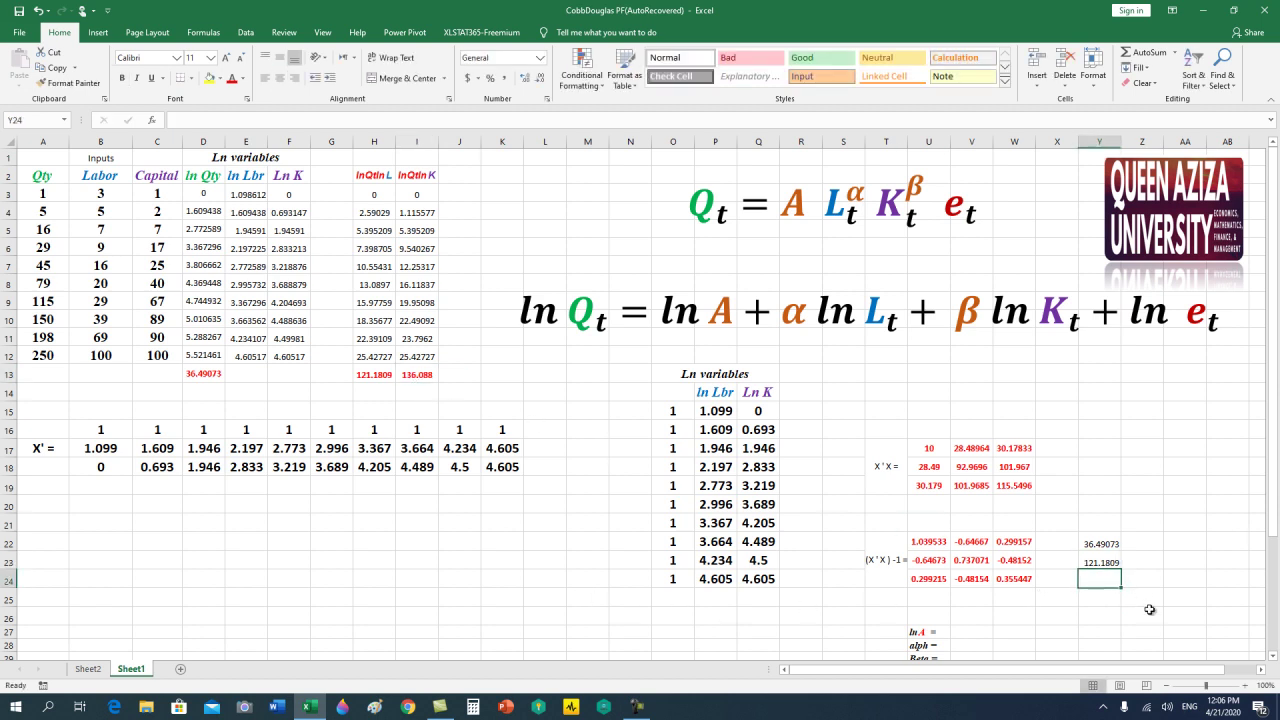
type("136.088")
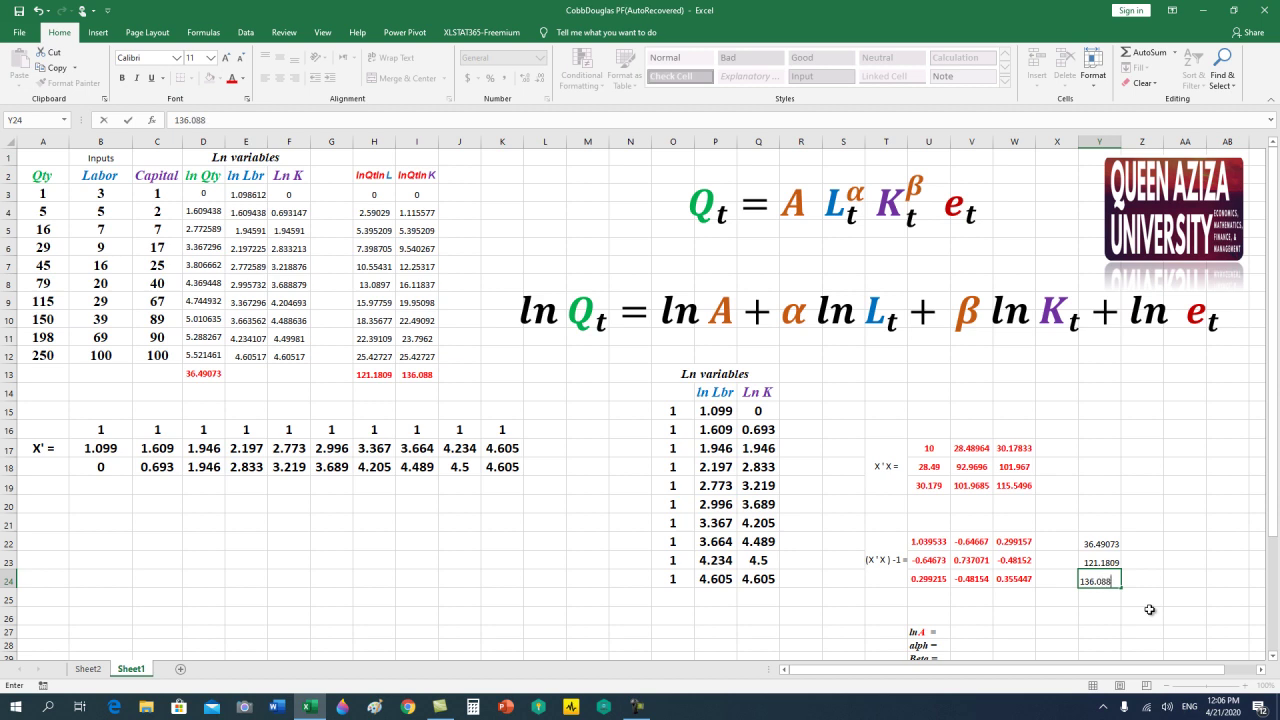
scroll(1129, 633, "down", 1)
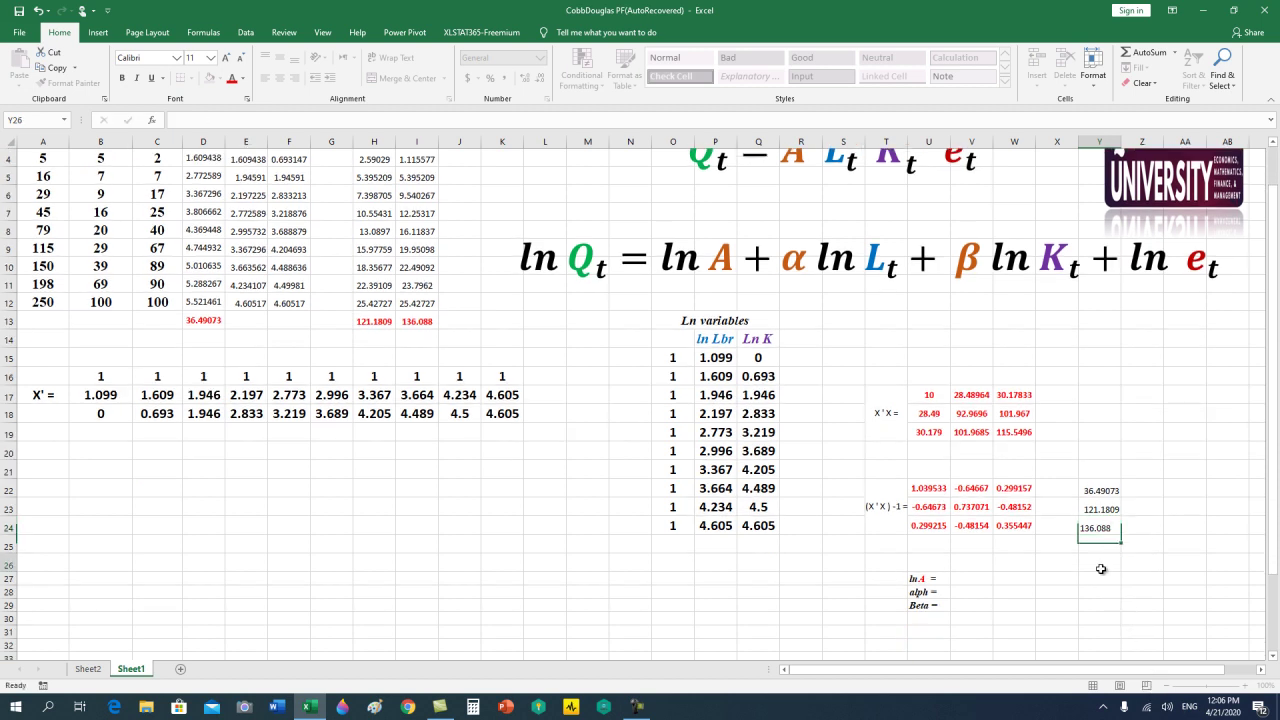
left_click(1100, 562)
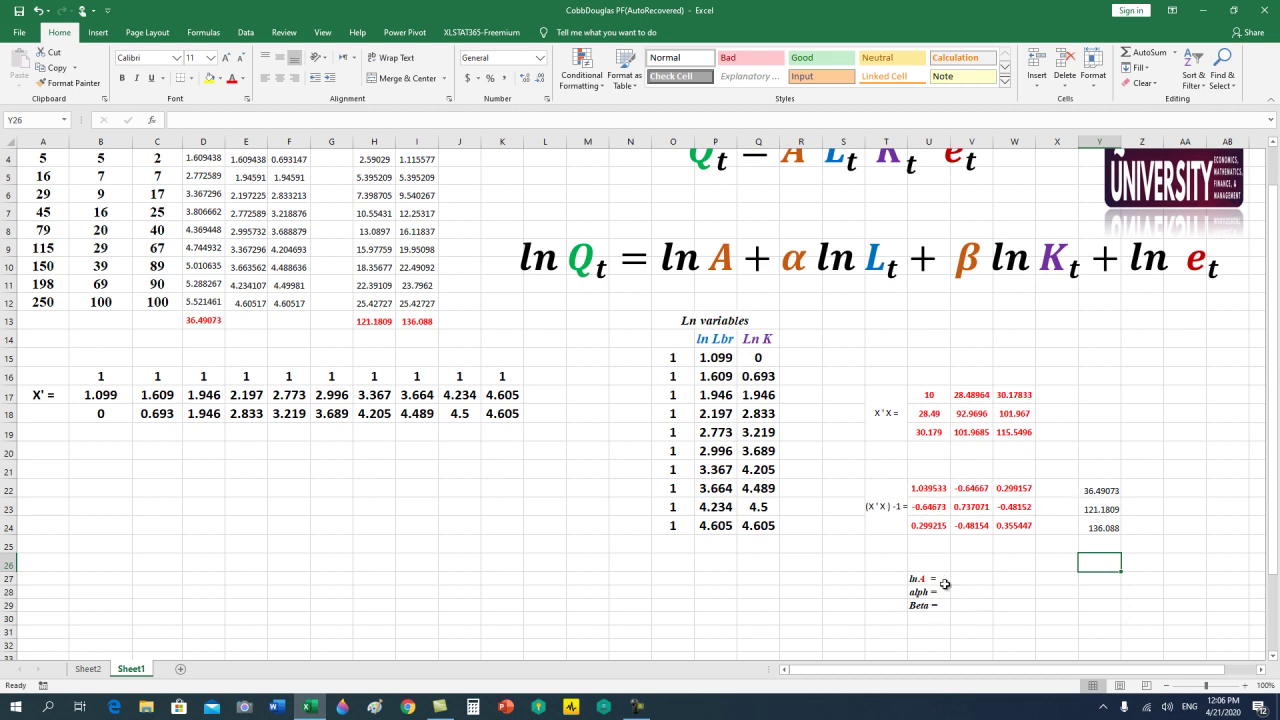
left_click(1143, 494)
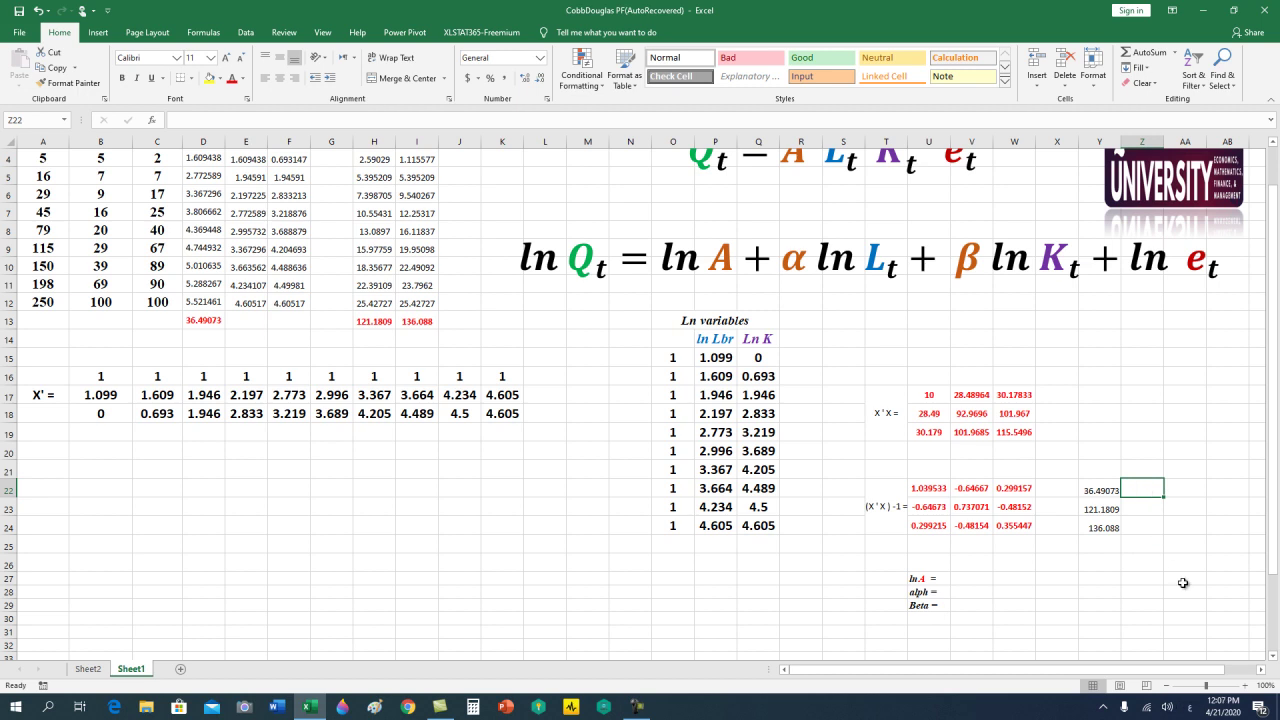
Label the Y22 total in Arabic in Z22 and widen column Z.
type("مجمو")
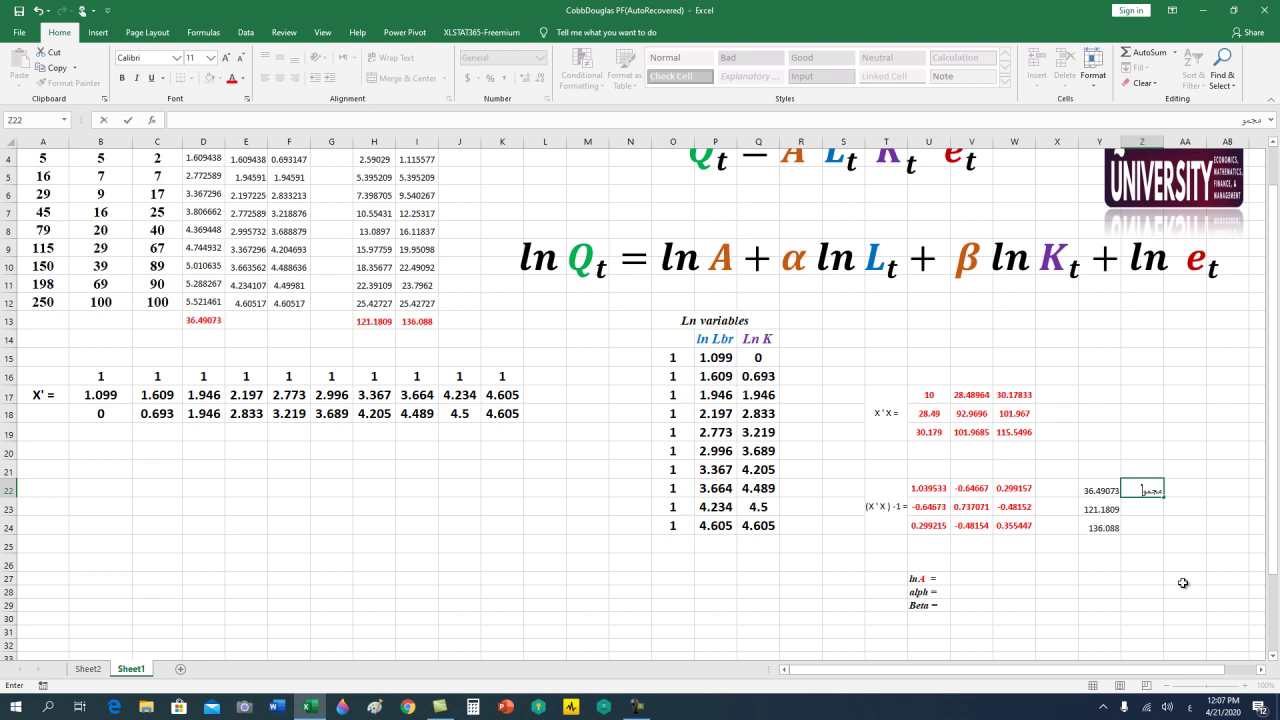
type("عع لوغ ا")
type("غ")
type("كمي")
type("ة")
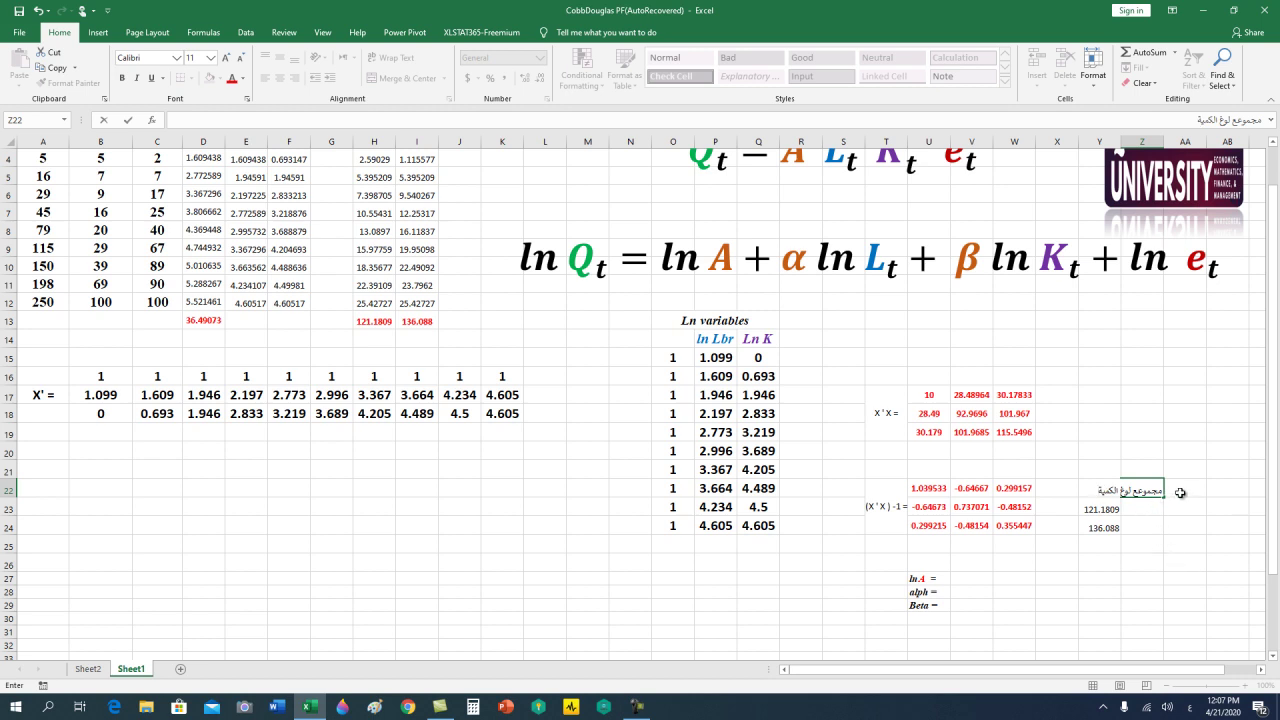
left_click(1158, 505)
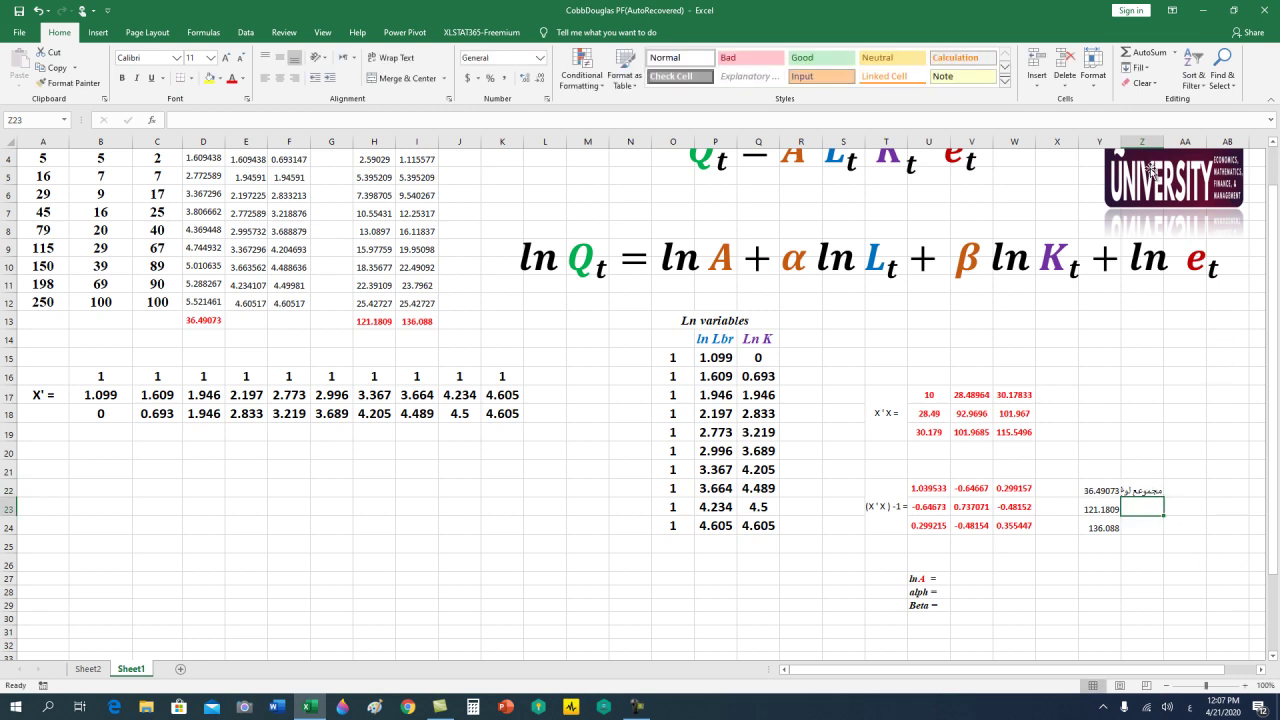
left_click_drag(1164, 142, 1202, 148)
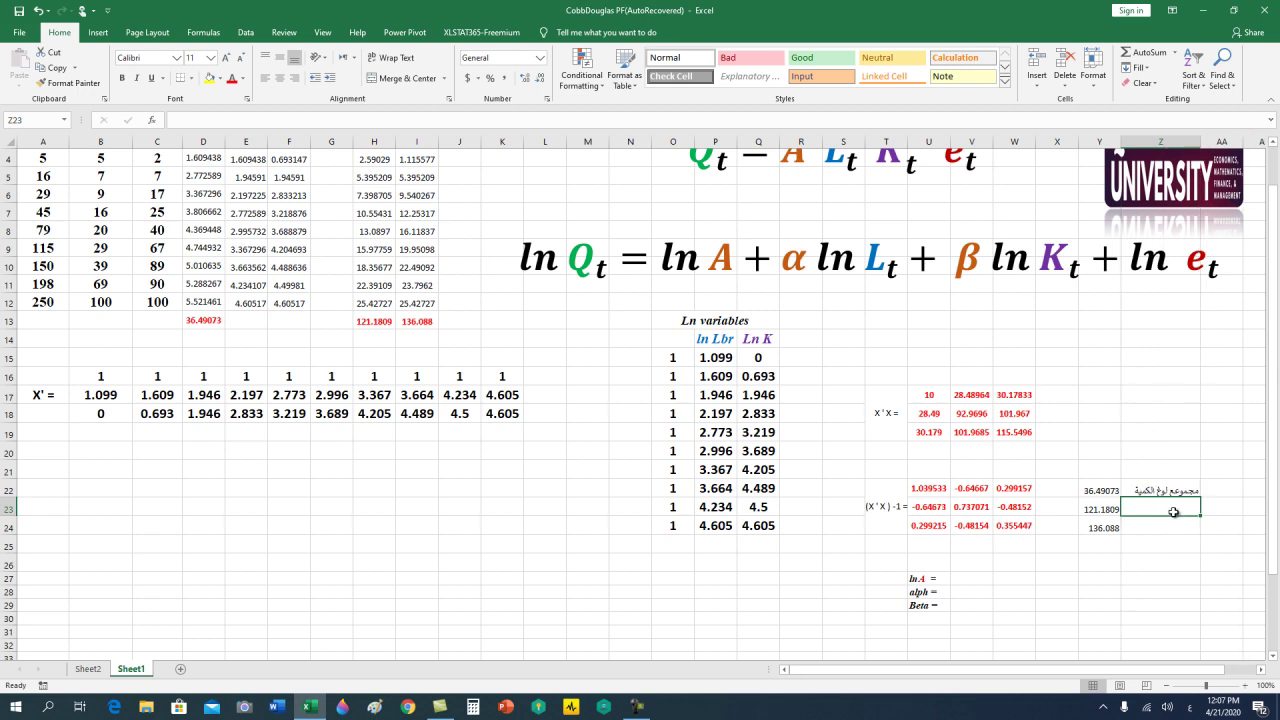
Write the Arabic label for the Y23 total in Z23.
type("م")
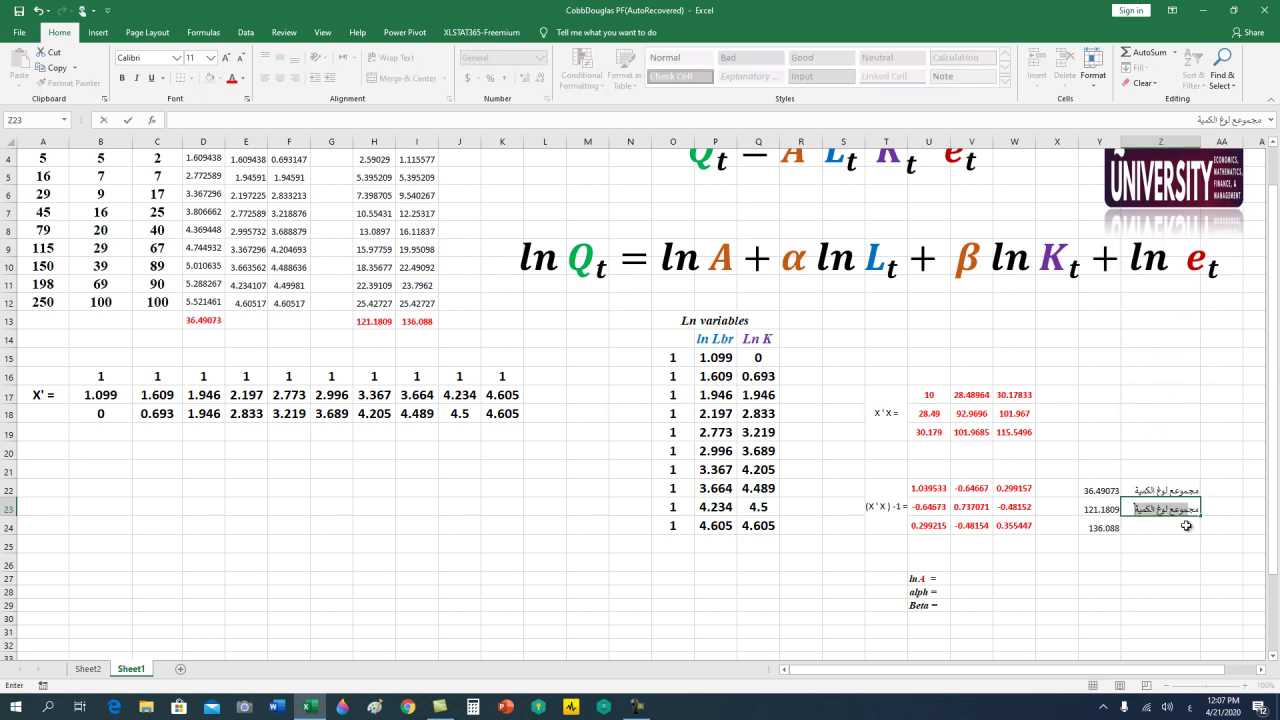
key("BackSpace")
type("غ")
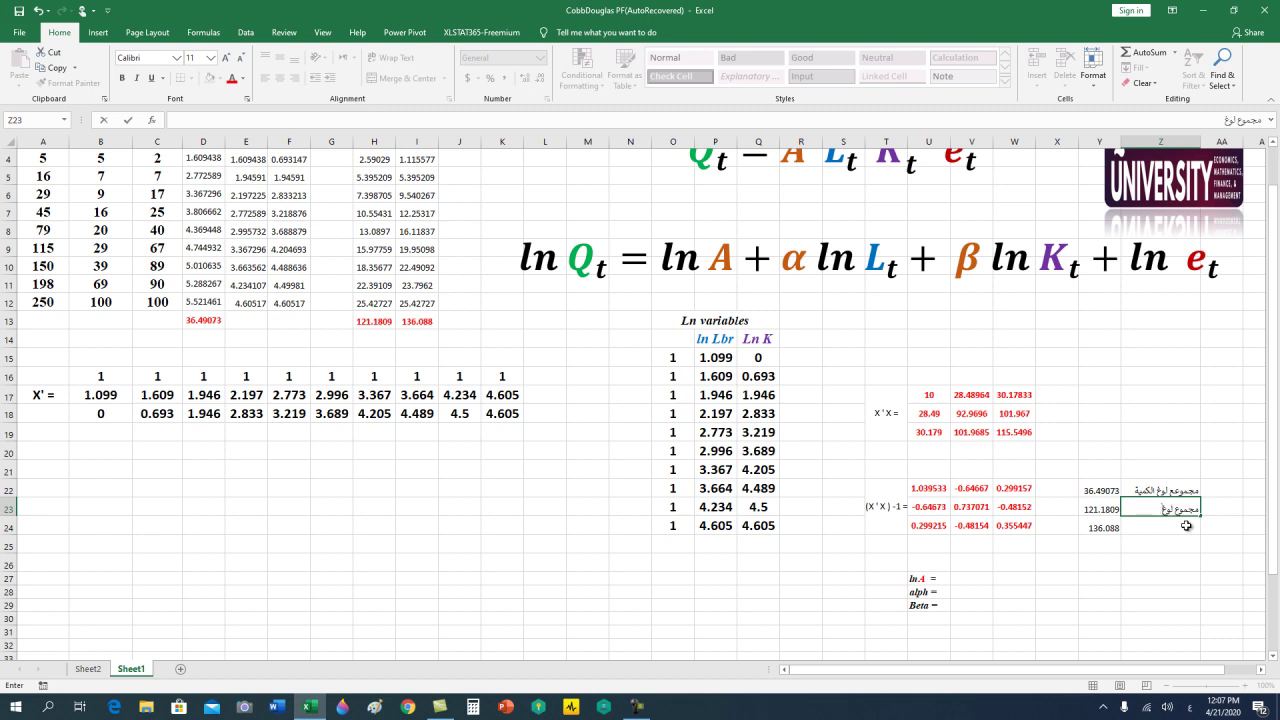
type(" الك")
type("مي")
type("ة مع ل")
type("ل")
type("مالة")
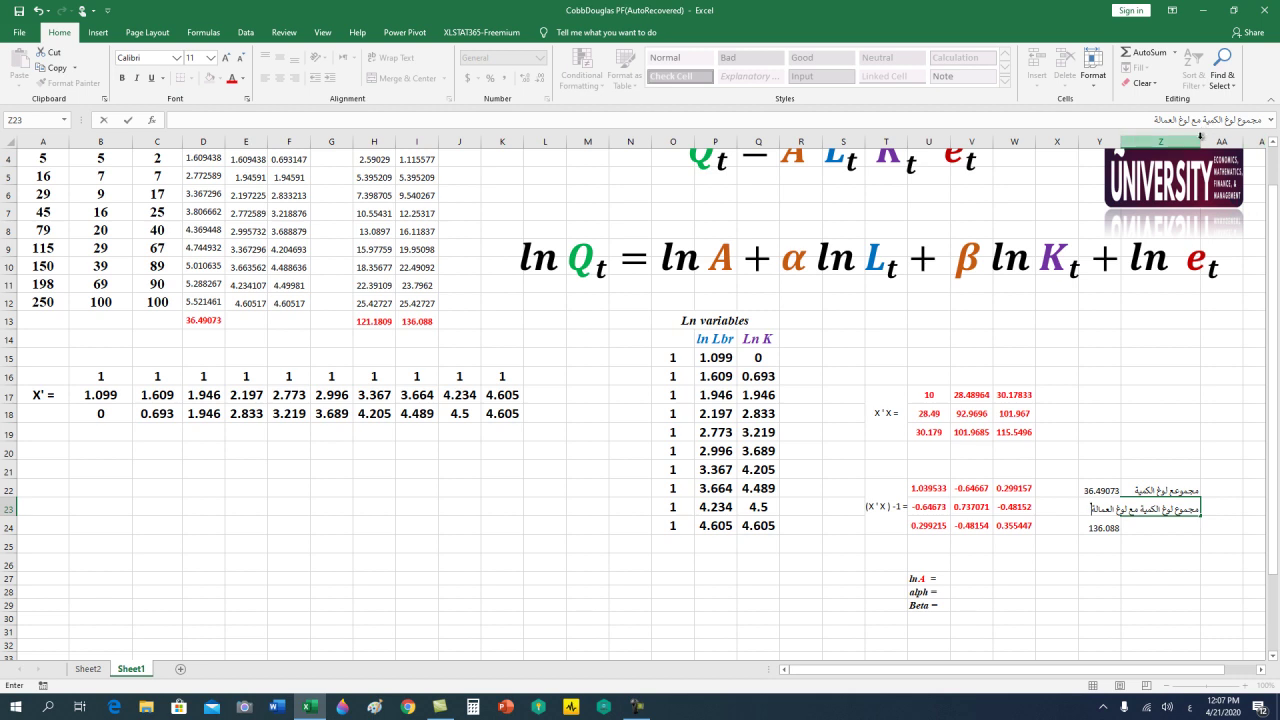
left_click(1186, 505)
left_click(1184, 530)
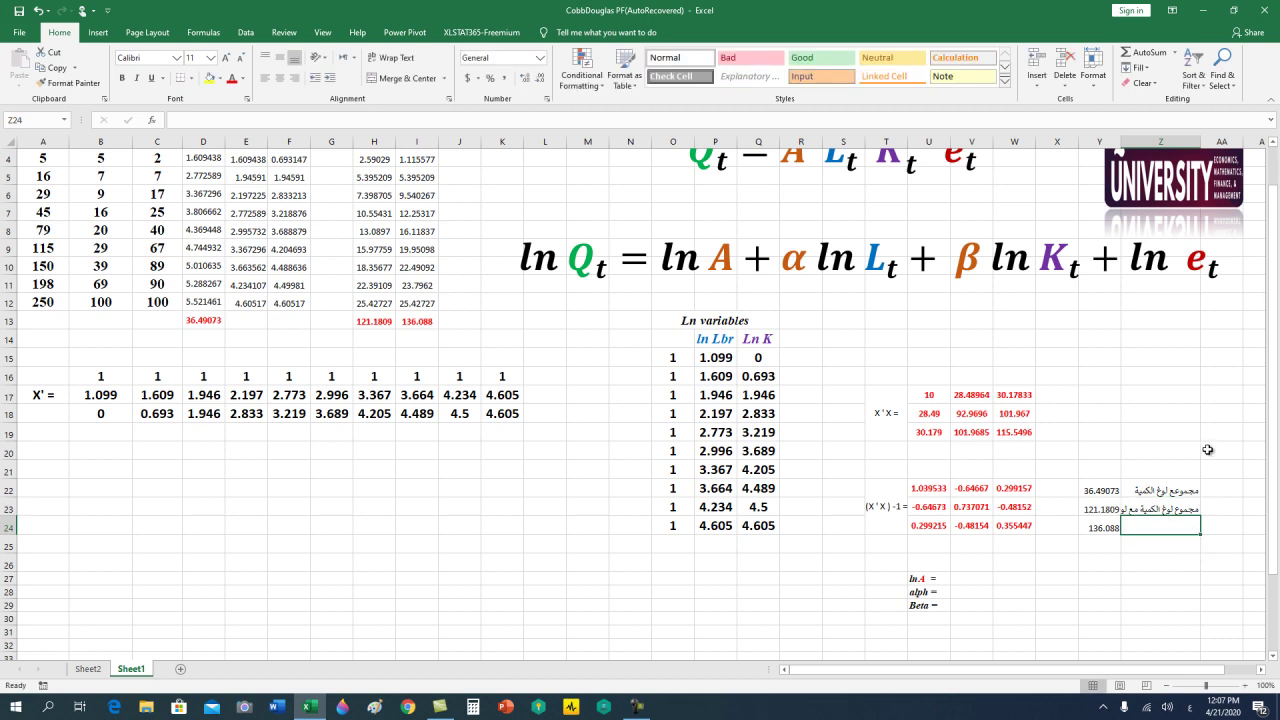
Widen column Z further and type the Arabic log-capital label in Z24, correcting its last letter.
left_click_drag(1200, 142, 1238, 142)
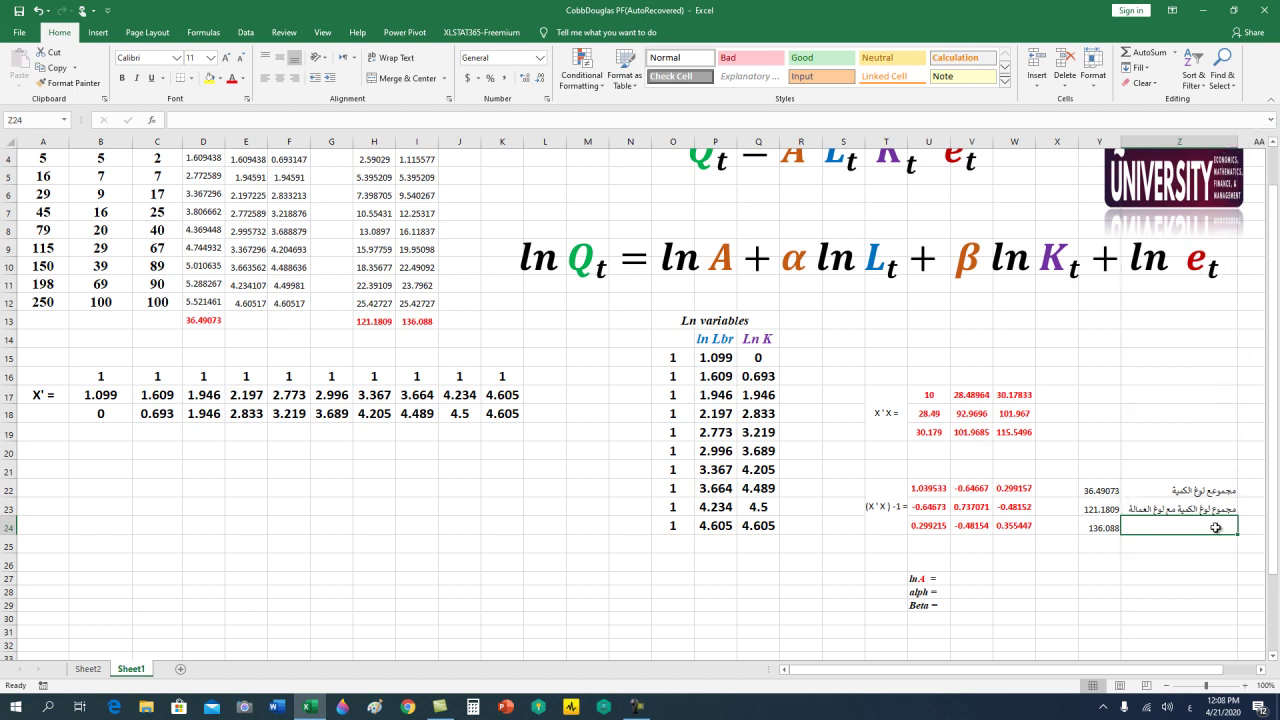
type("مجموع لوغ الكمية مع لوغ العمالة")
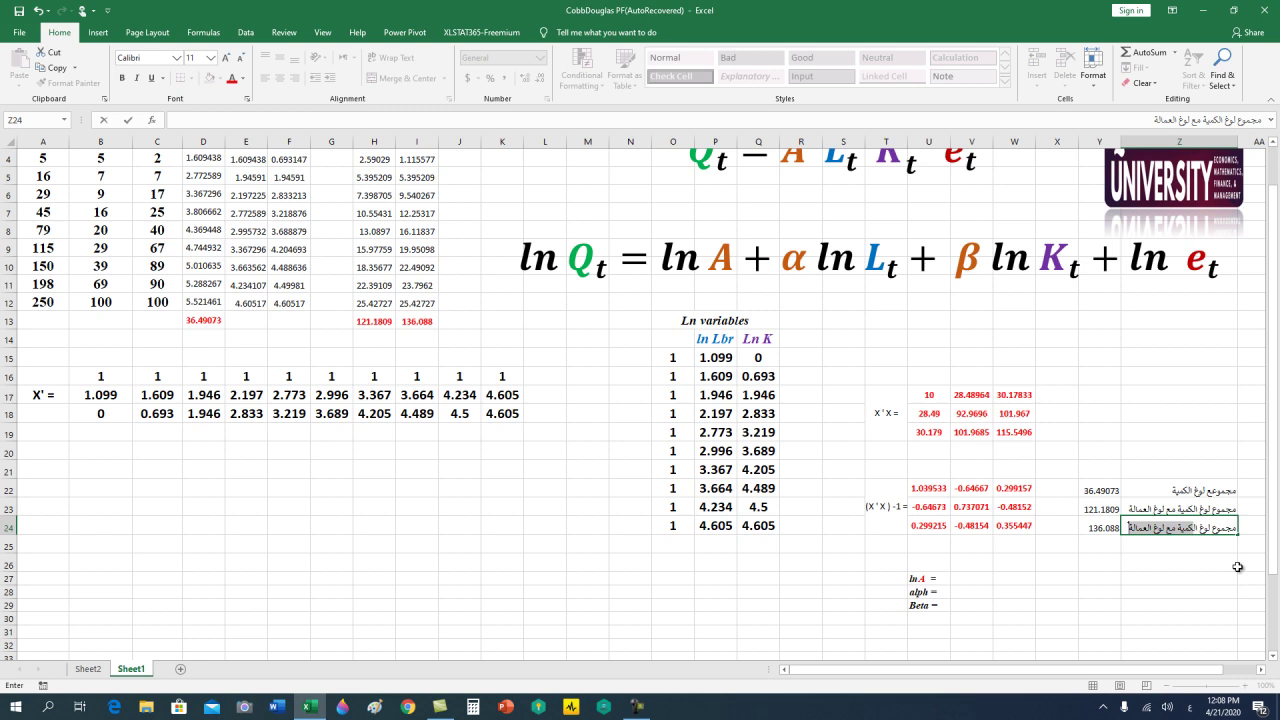
type(" م")
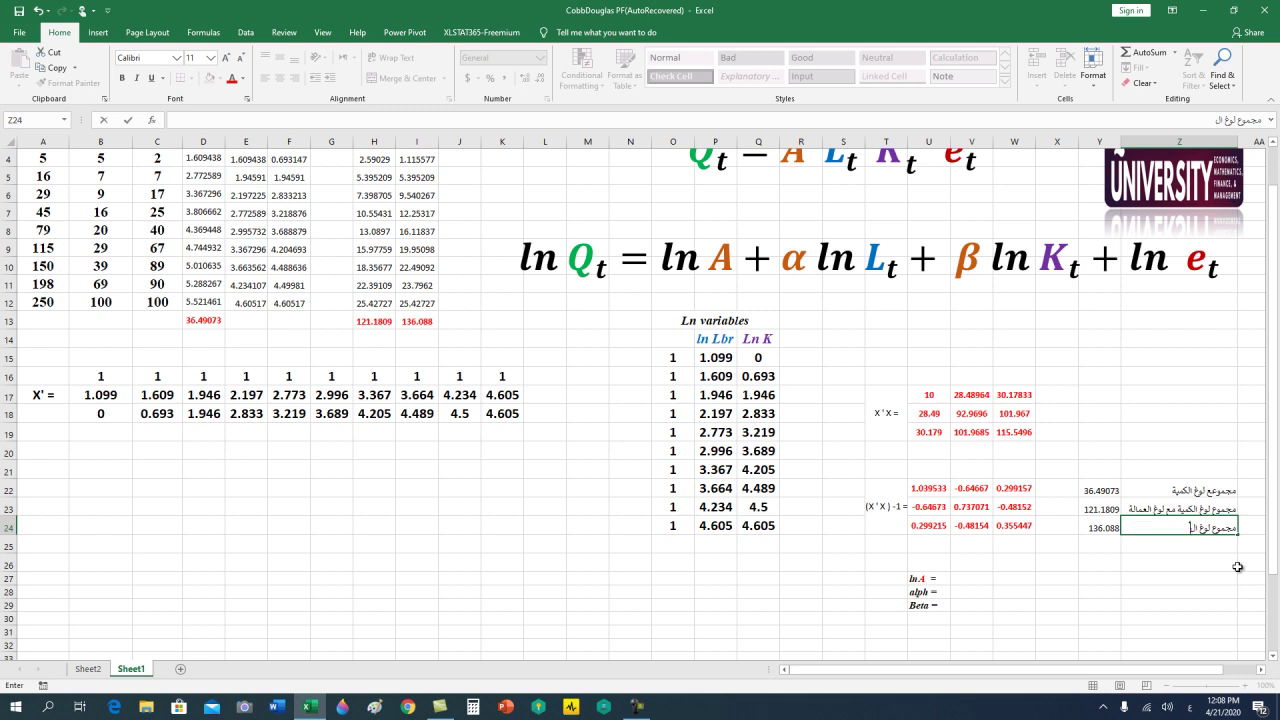
type("كمية مع لوغ العمالة")
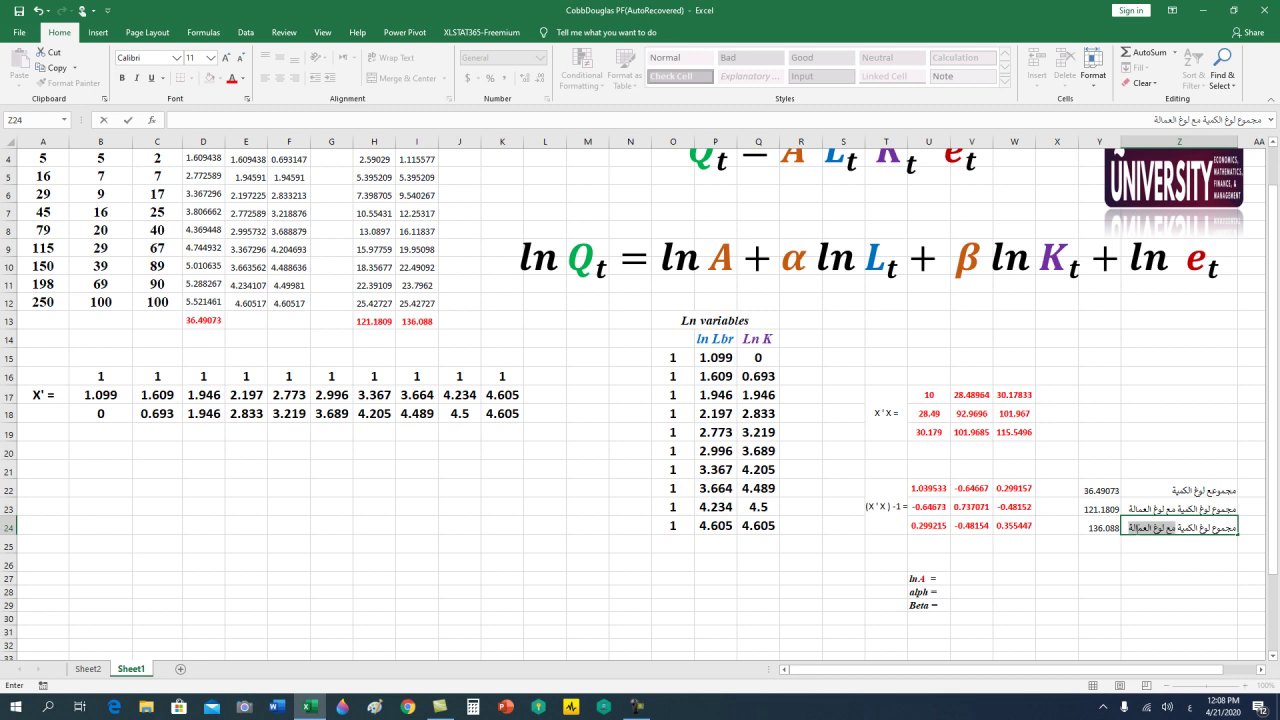
left_click(1130, 527)
key("BackSpace")
type("ال")
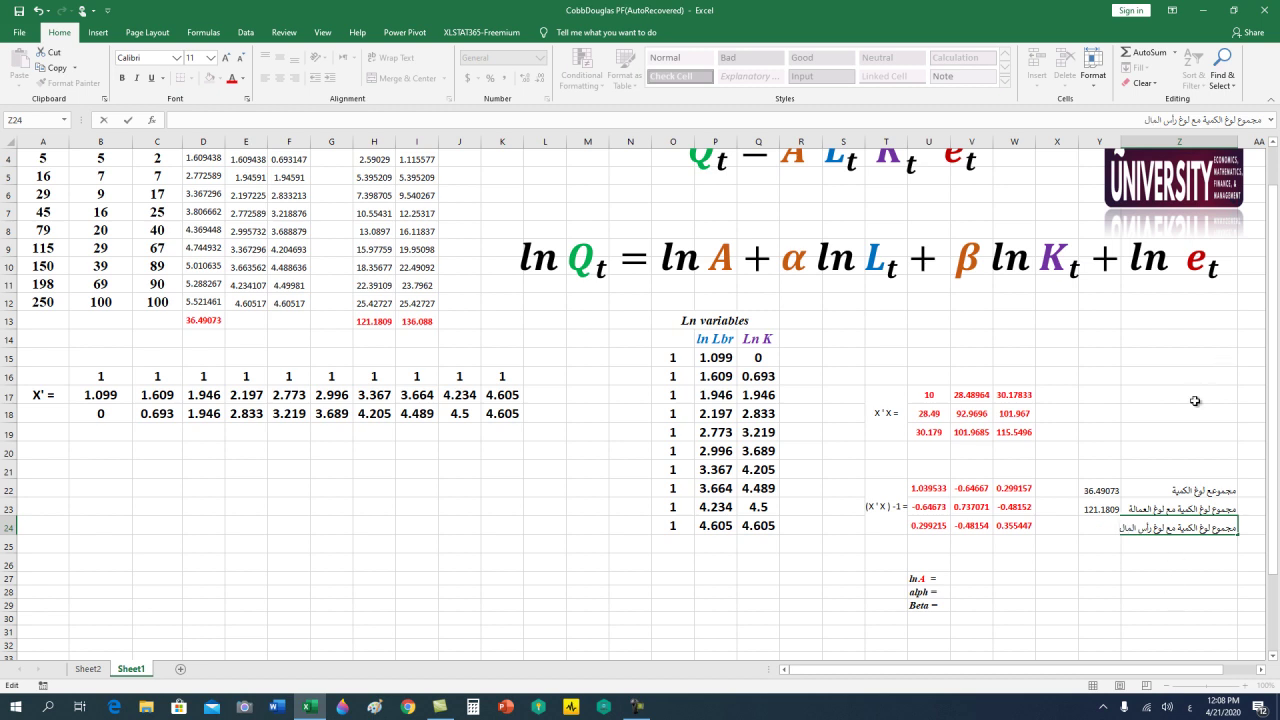
left_click(1197, 426)
Widen column Z to fit its labels and select V27:V29 for the three coefficients.
left_click_drag(1238, 141, 1252, 141)
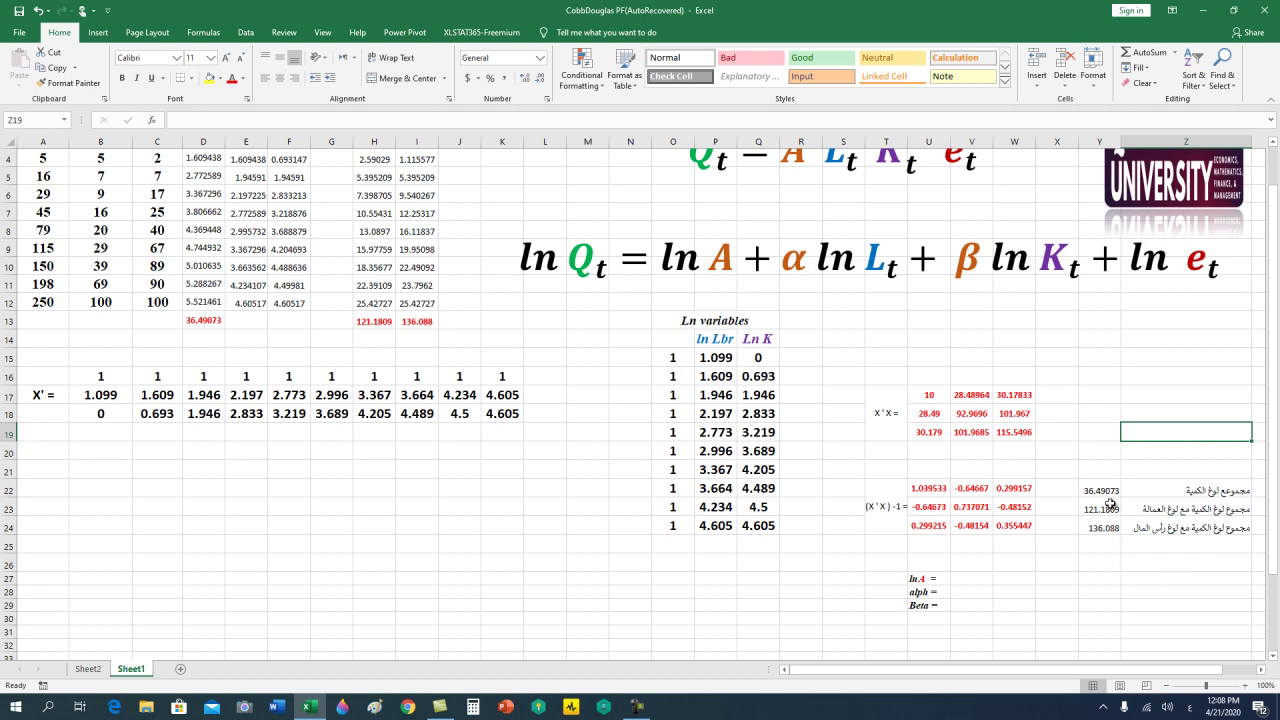
left_click_drag(1104, 491, 1108, 514)
mouse_move(928, 489)
left_mouse_down()
mouse_move(928, 512)
mouse_move(1015, 526)
left_mouse_up()
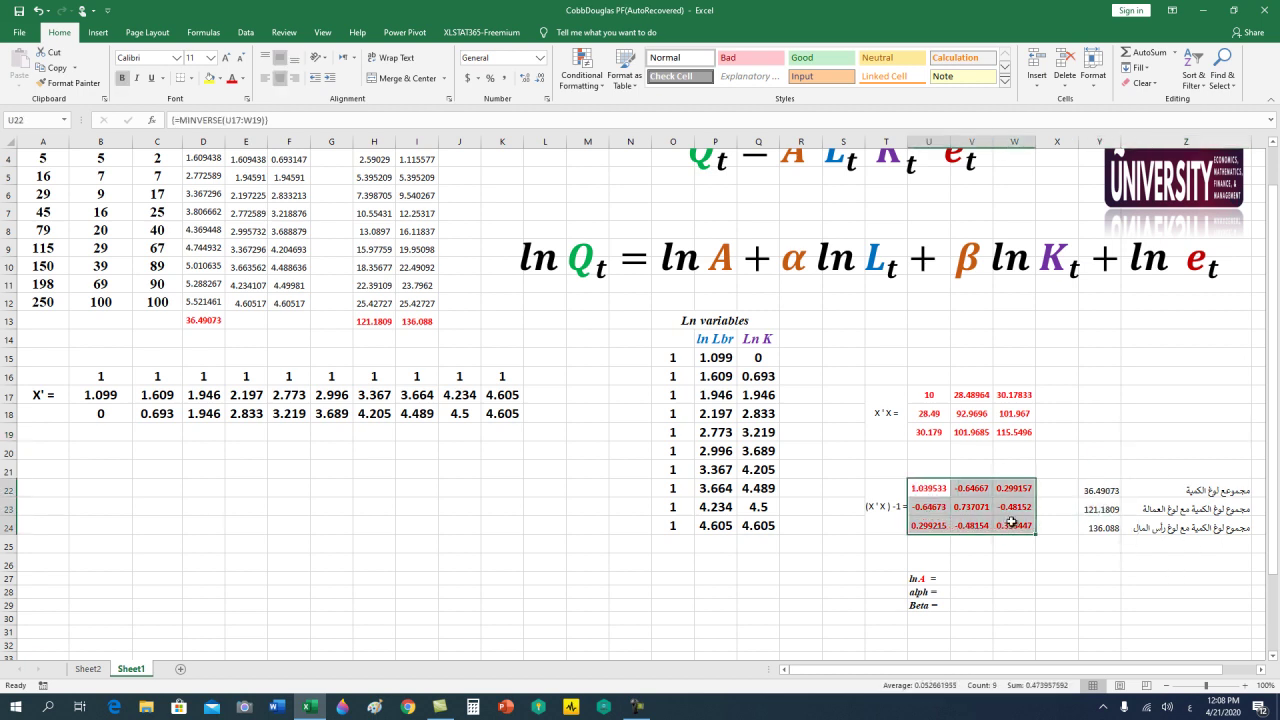
left_click_drag(1112, 488, 1109, 519)
left_click_drag(975, 581, 978, 604)
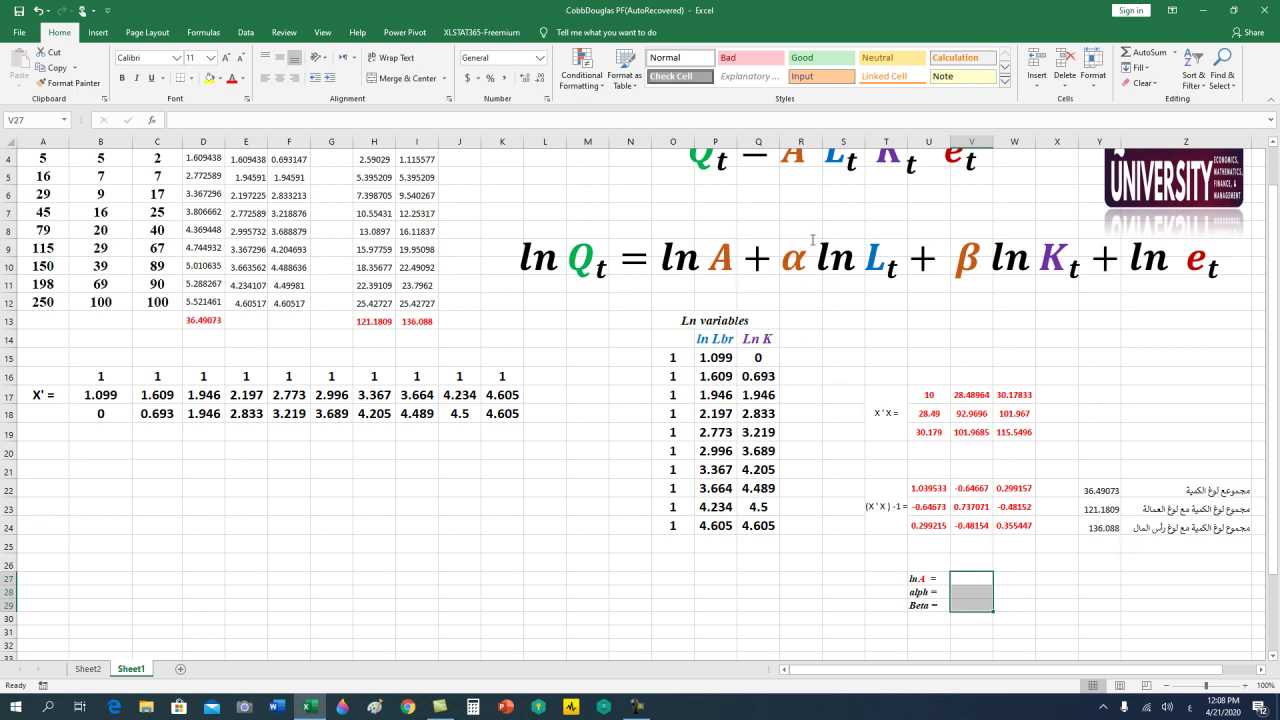
left_click(974, 580)
left_click_drag(974, 580, 974, 605)
Enter the array formula MMULT(U22:W24, Y22:Y24) in V27:V29, giving 0.281109, 0.189917 and 0.93673.
type("=")
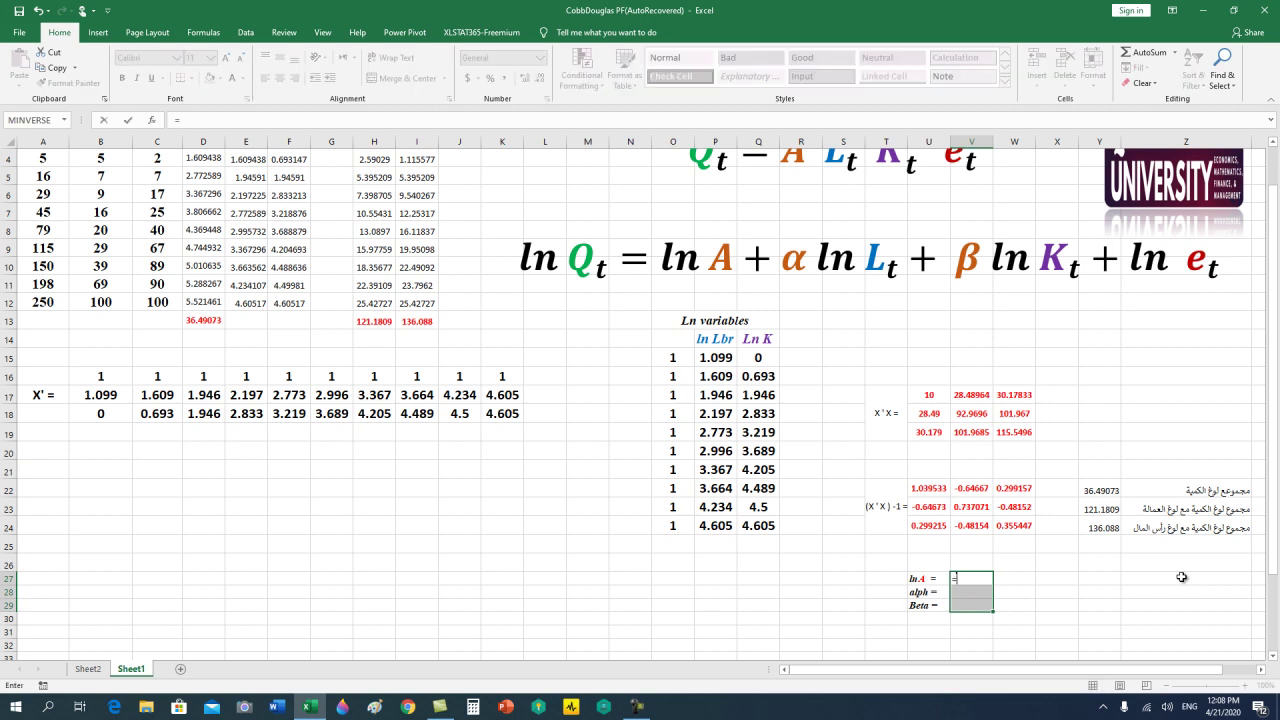
left_click(216, 35)
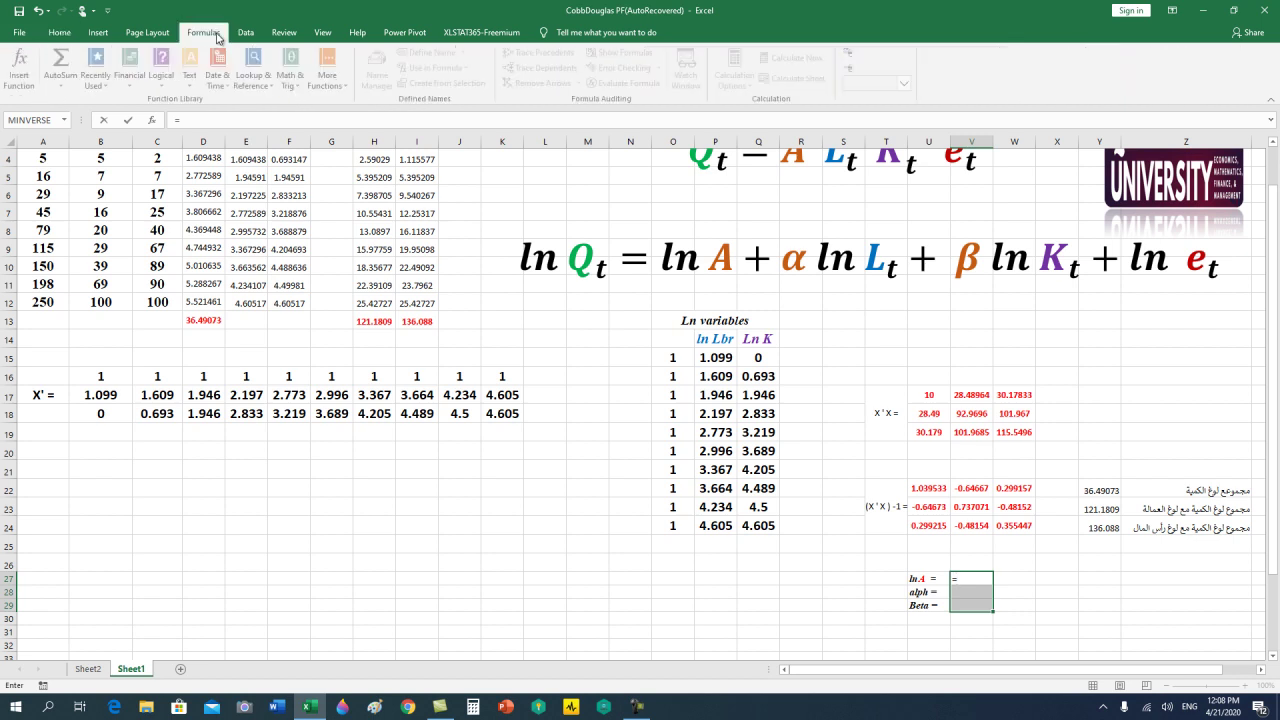
left_click(292, 72)
scroll(321, 453, "down", 1)
scroll(321, 453, "down", 1)
scroll(321, 453, "down", 1)
scroll(321, 453, "down", 1)
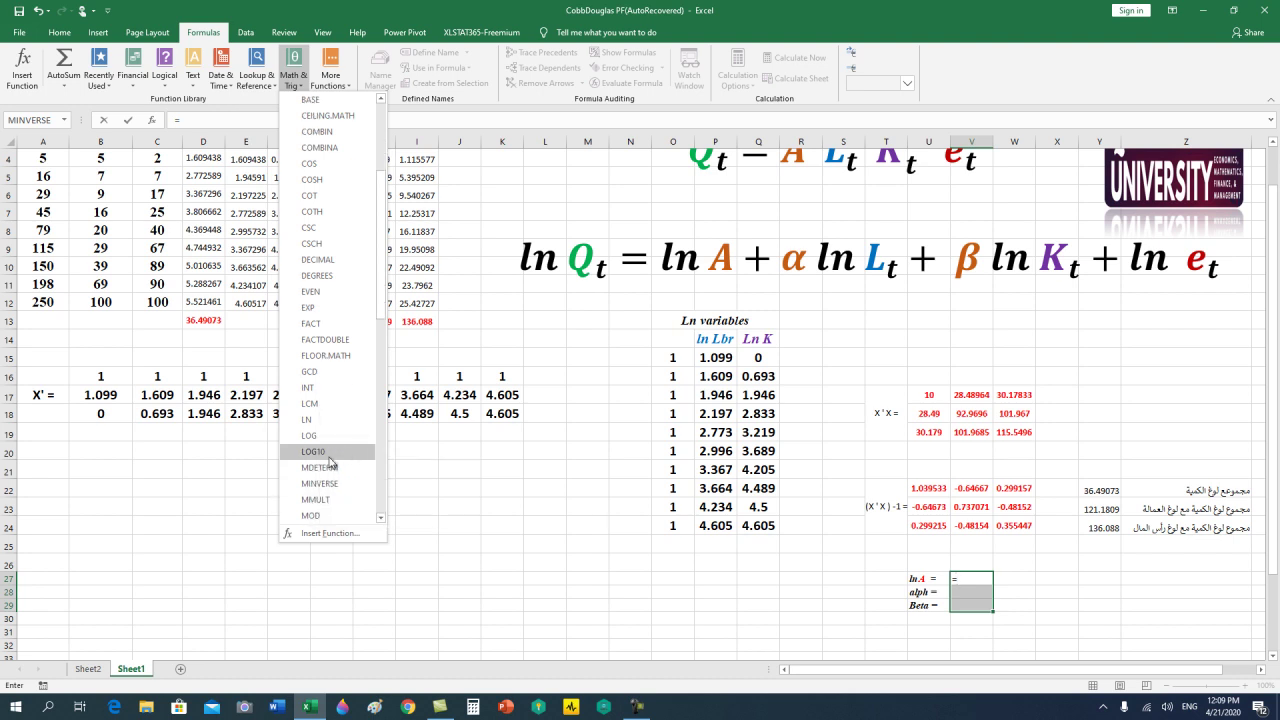
left_click(341, 500)
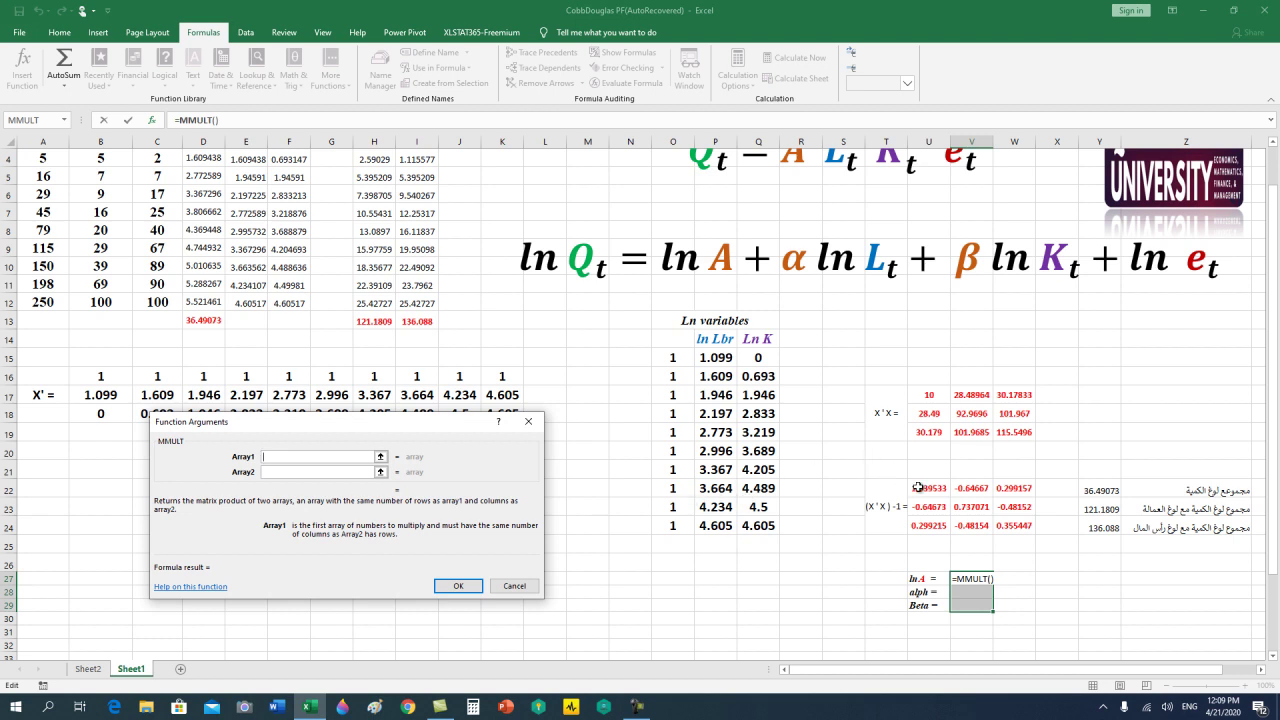
mouse_move(930, 488)
left_mouse_down()
mouse_move(971, 526)
mouse_move(1014, 526)
left_mouse_up()
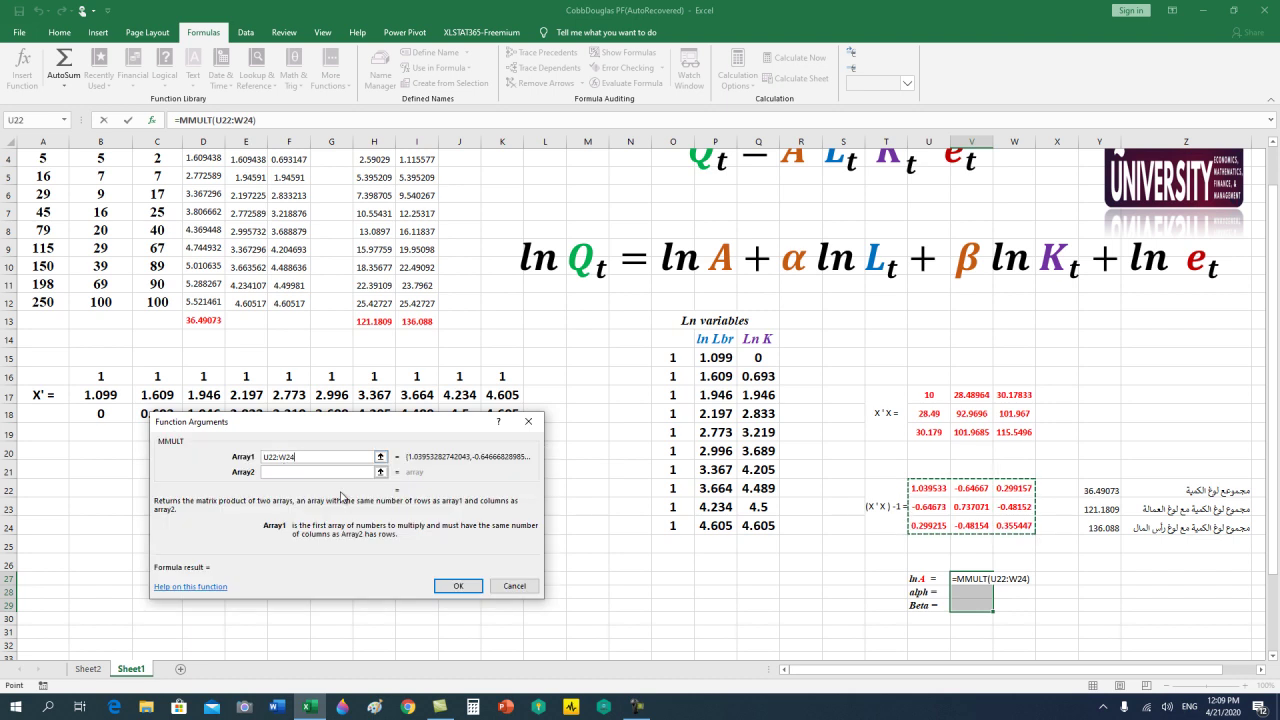
left_click(336, 471)
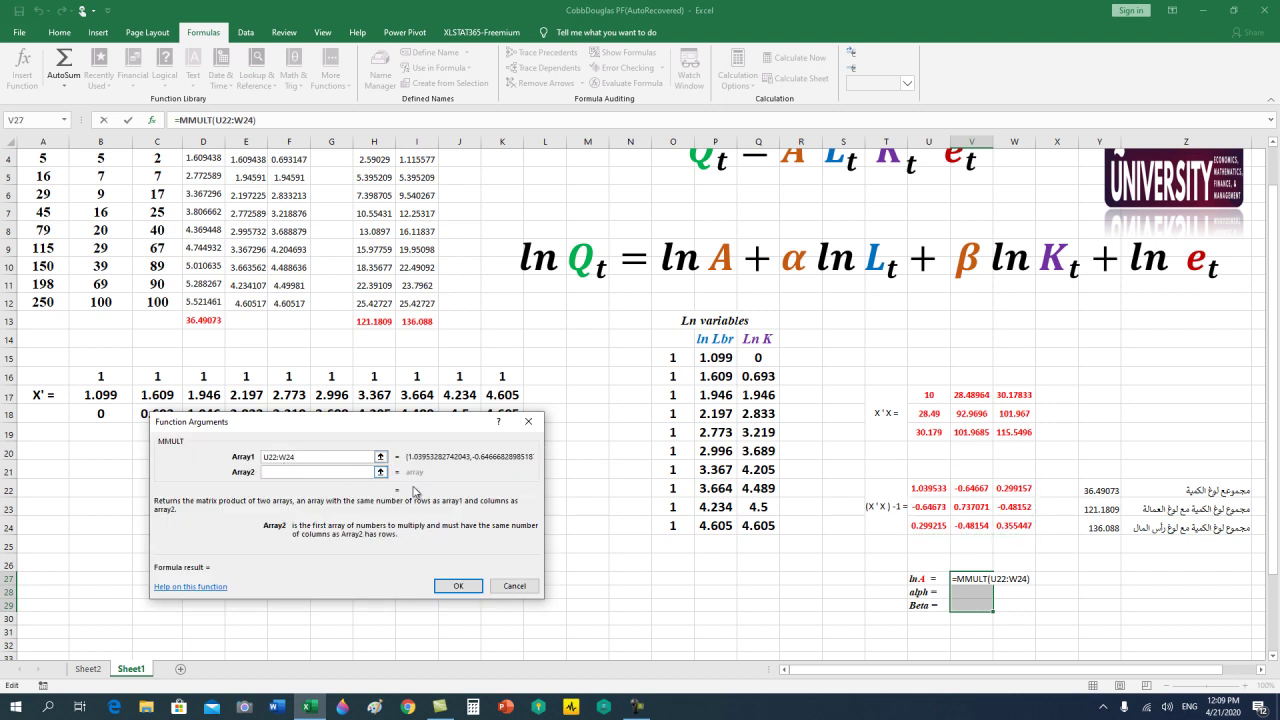
left_click_drag(1090, 493, 1100, 520)
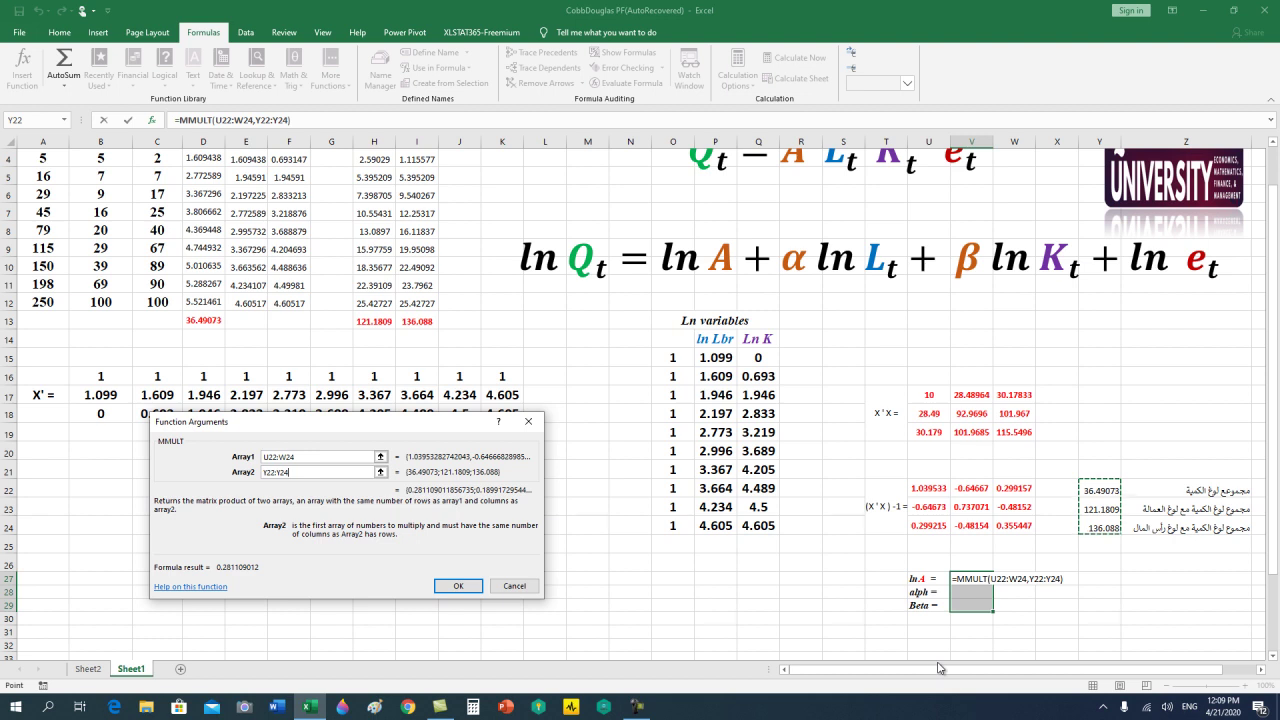
key("ctrl+shift+Return")
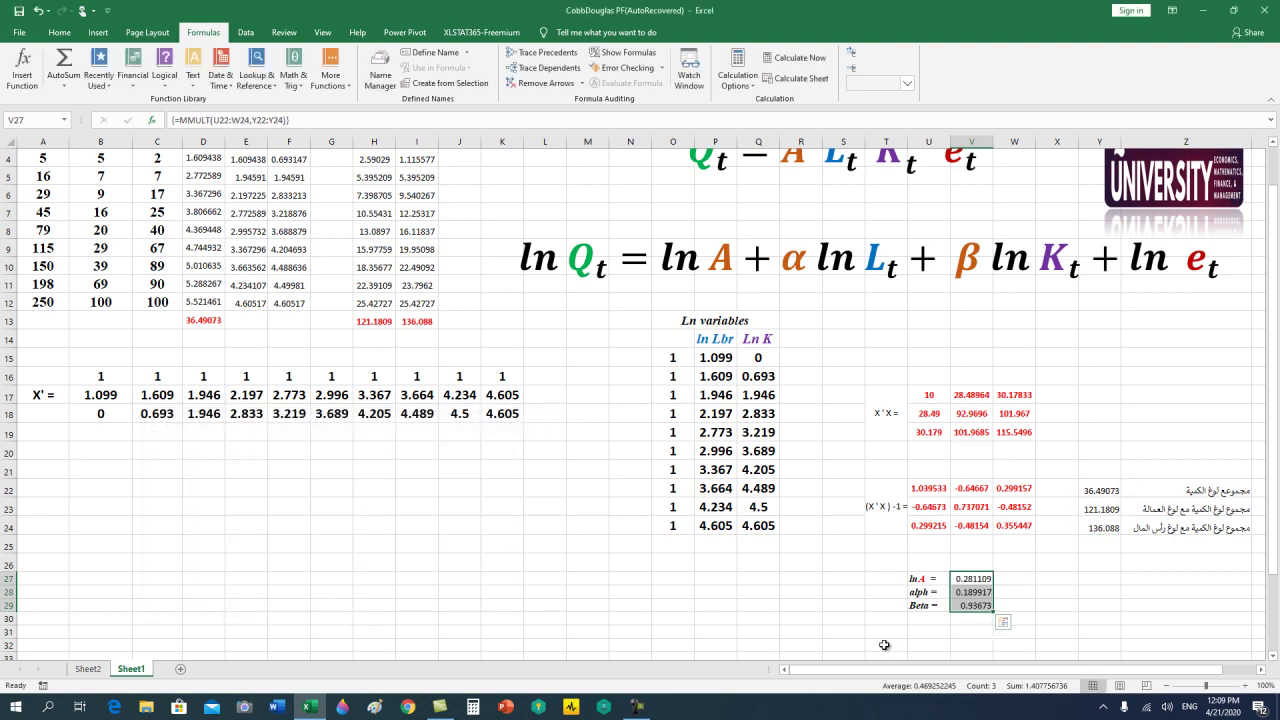
Paste a copy of the log-linear equation box below the results.
scroll(880, 645, "down", 1)
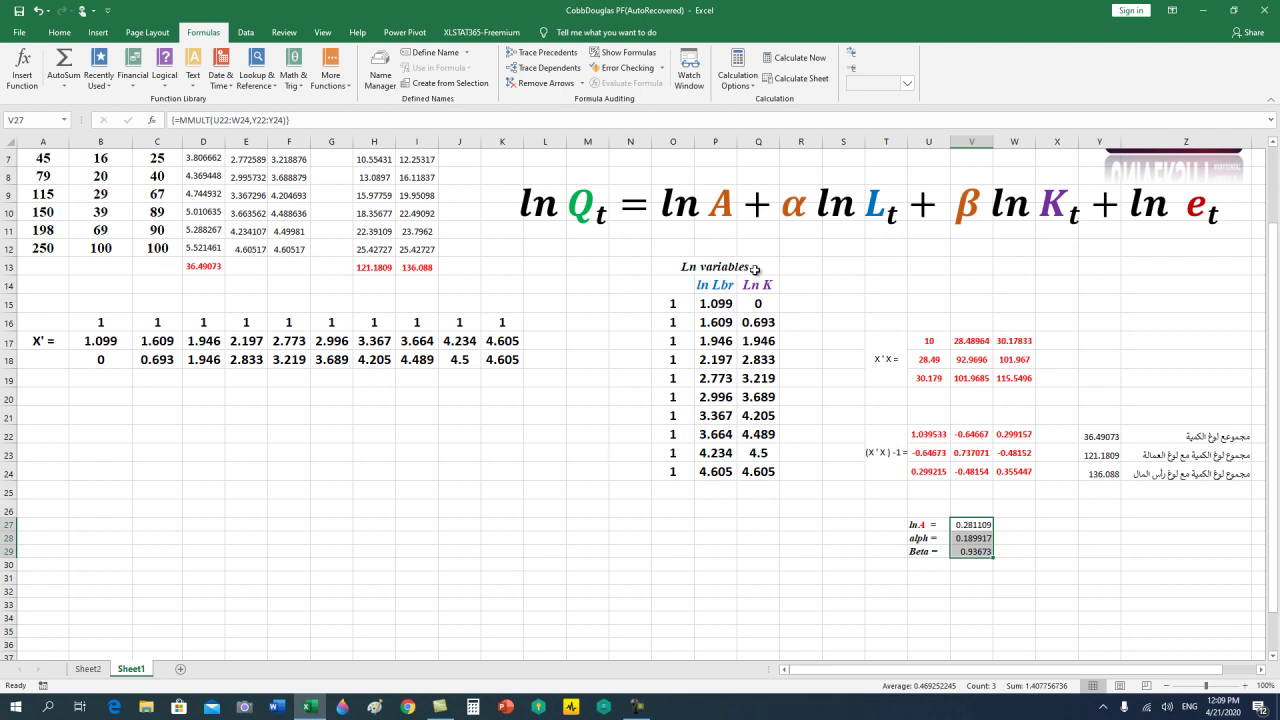
left_click(823, 235)
left_click(822, 224)
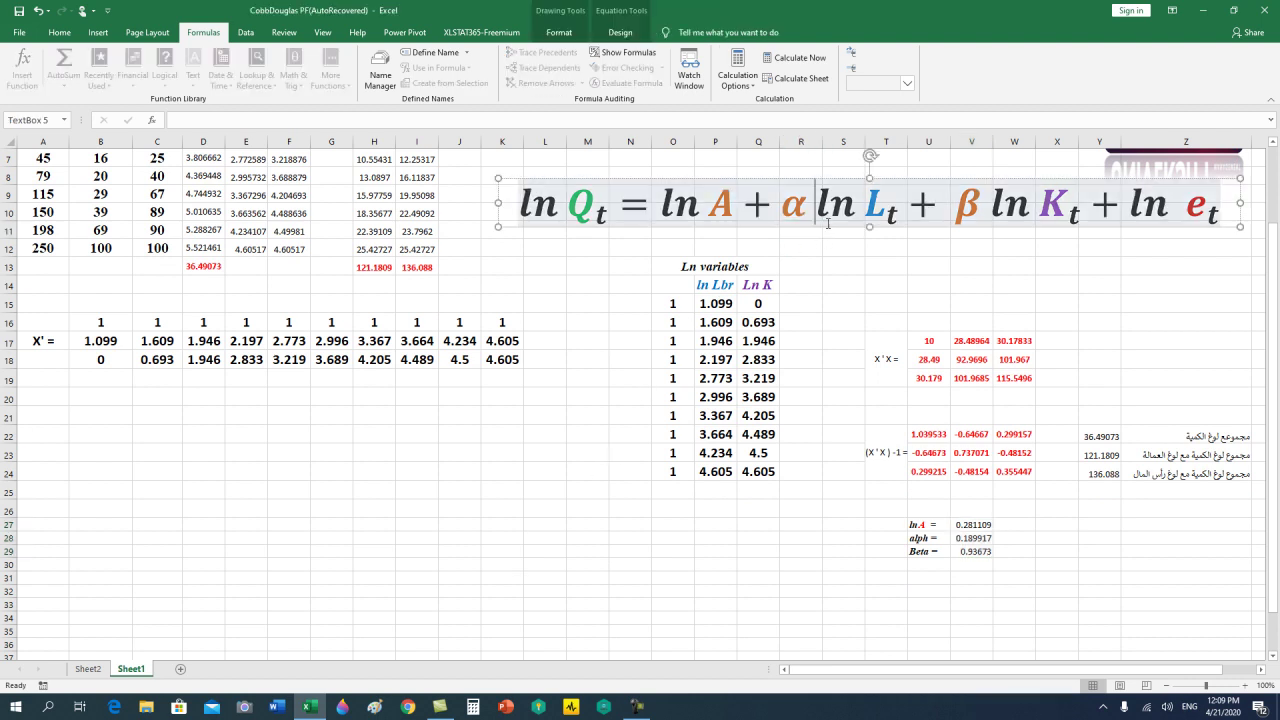
left_click(824, 229)
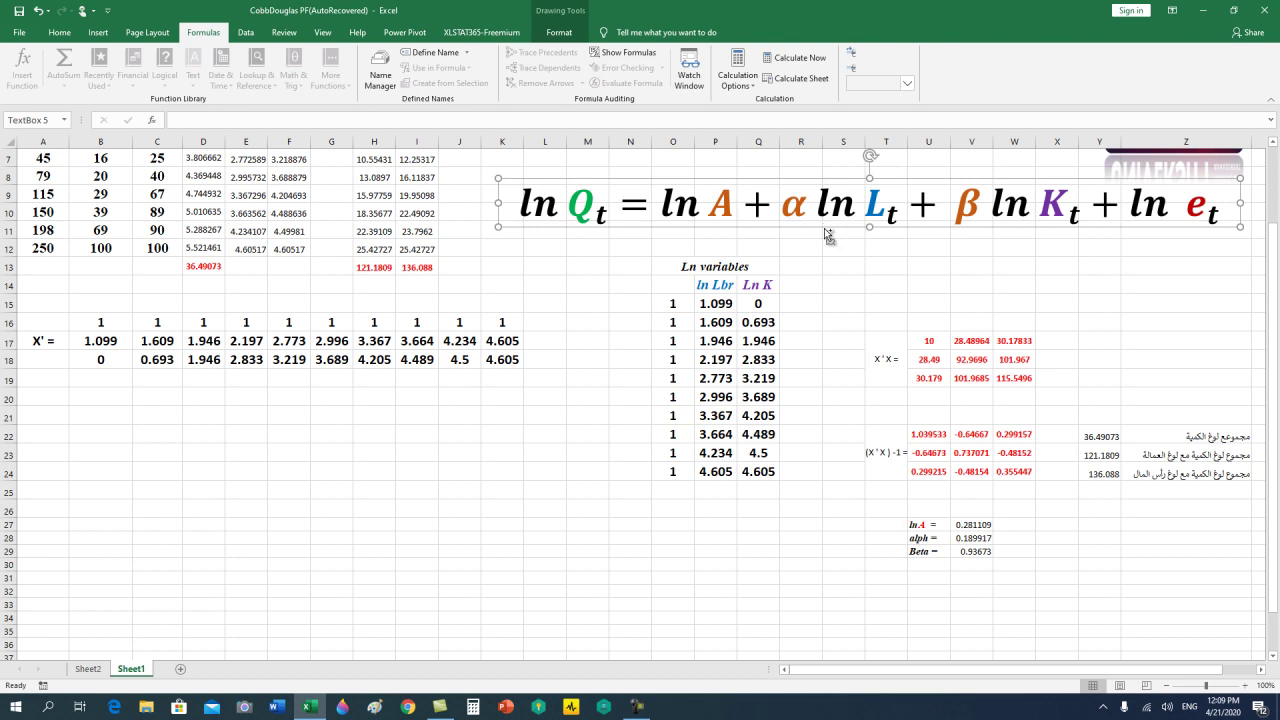
scroll(824, 231, "down", 1)
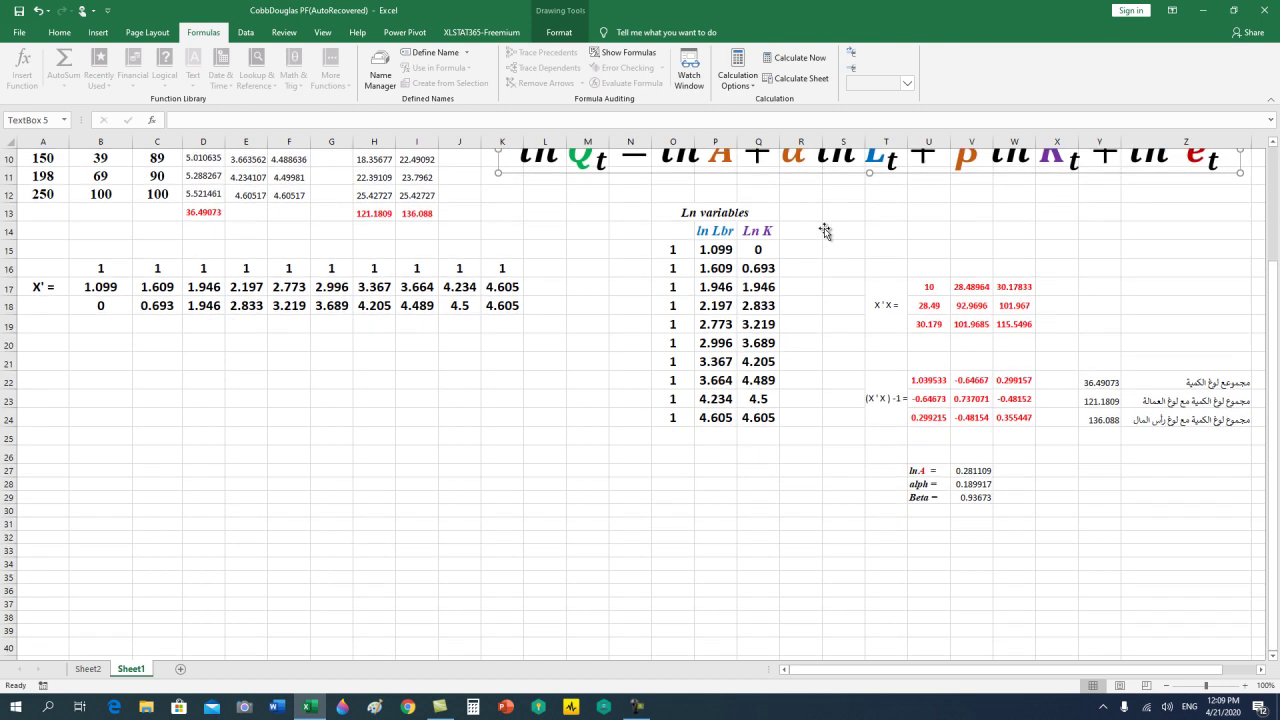
scroll(597, 391, "down", 2)
left_click(204, 437)
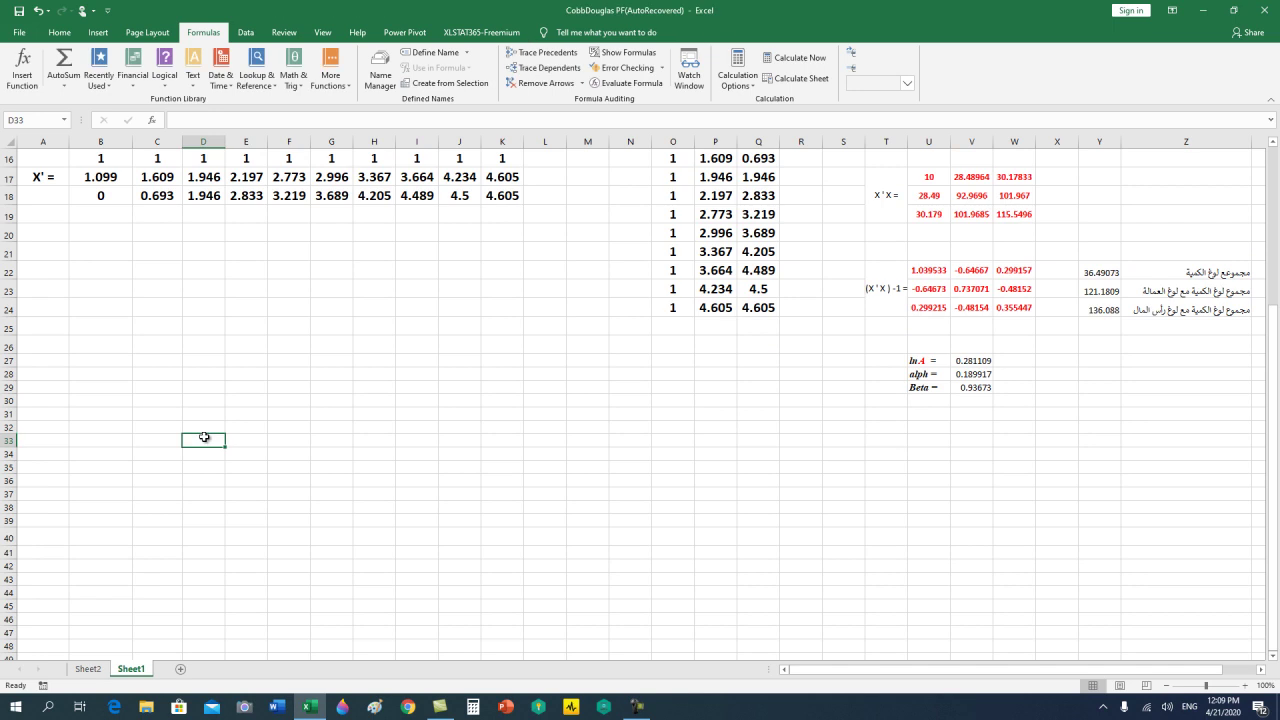
key("ctrl+v")
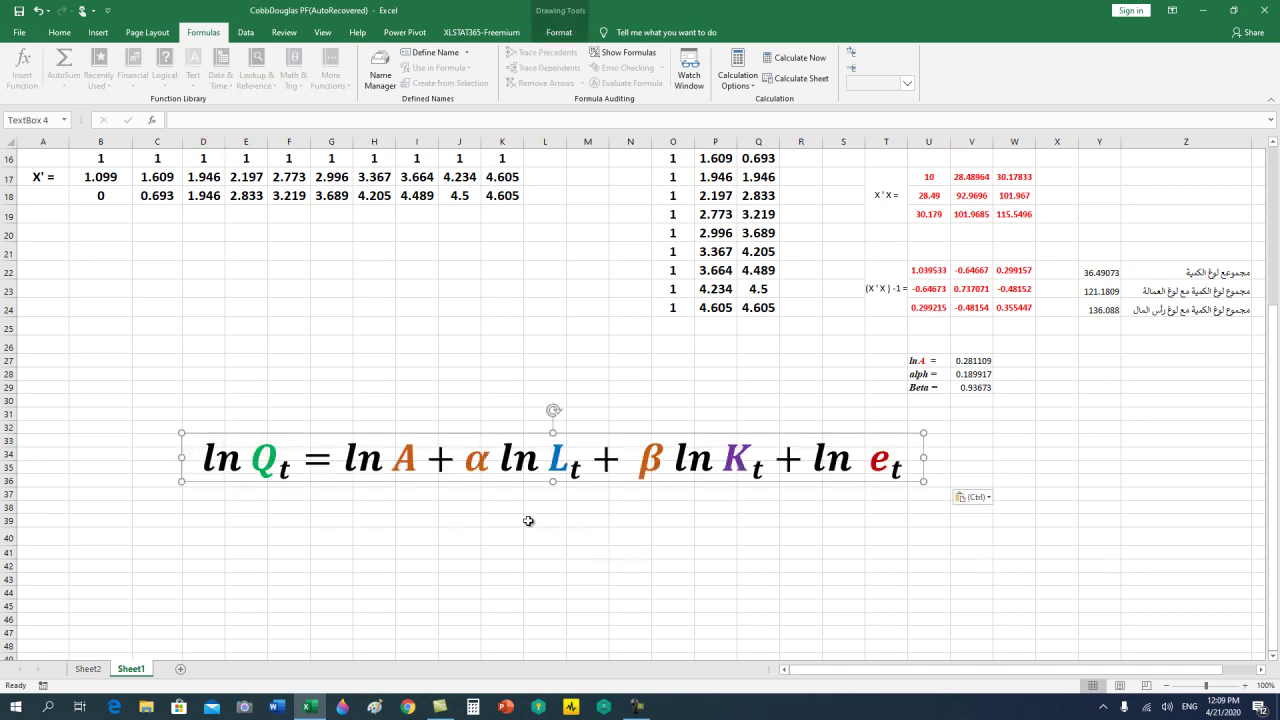
Replace ln A with 0.281109 in the copy and widen the box.
left_click_drag(419, 460, 343, 460)
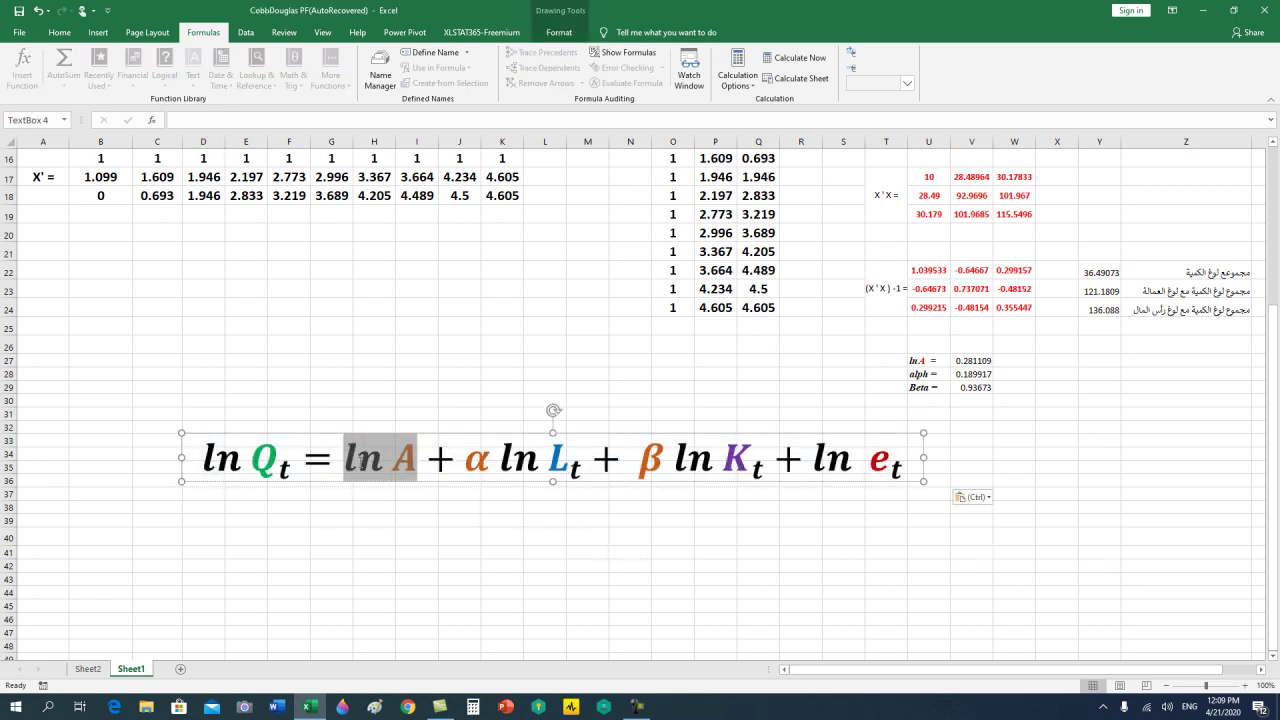
type("0")
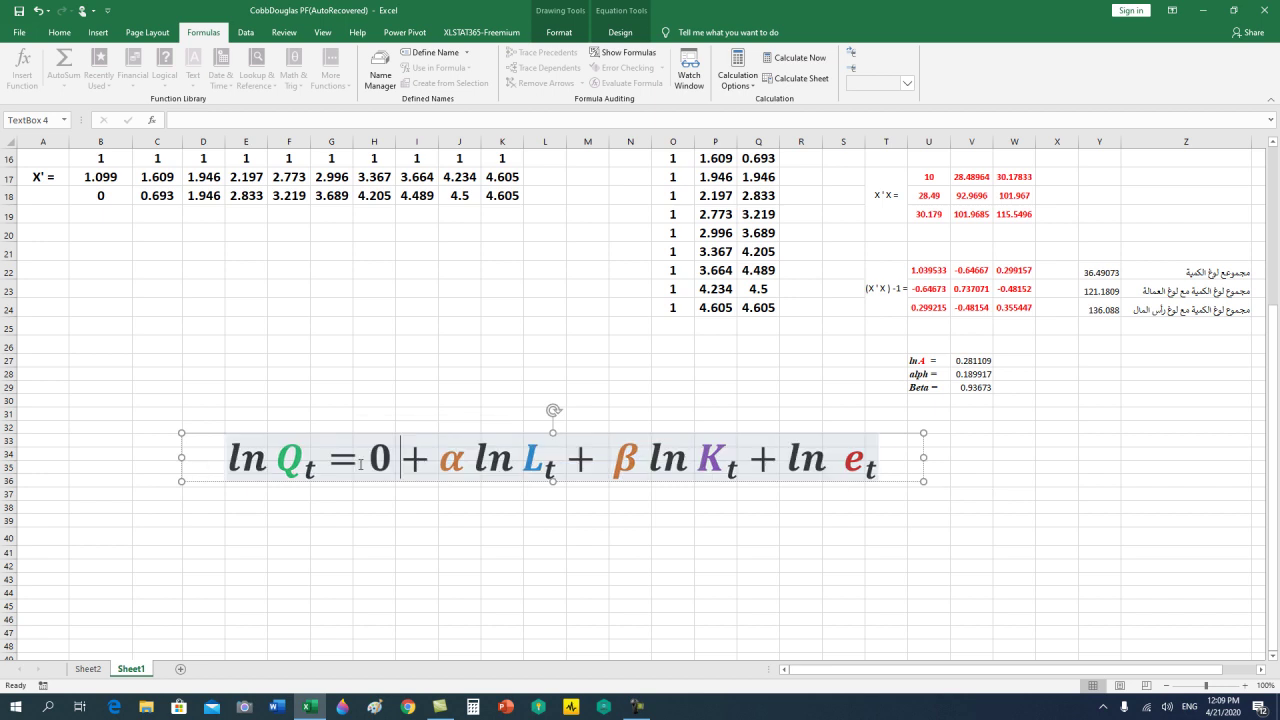
type(".")
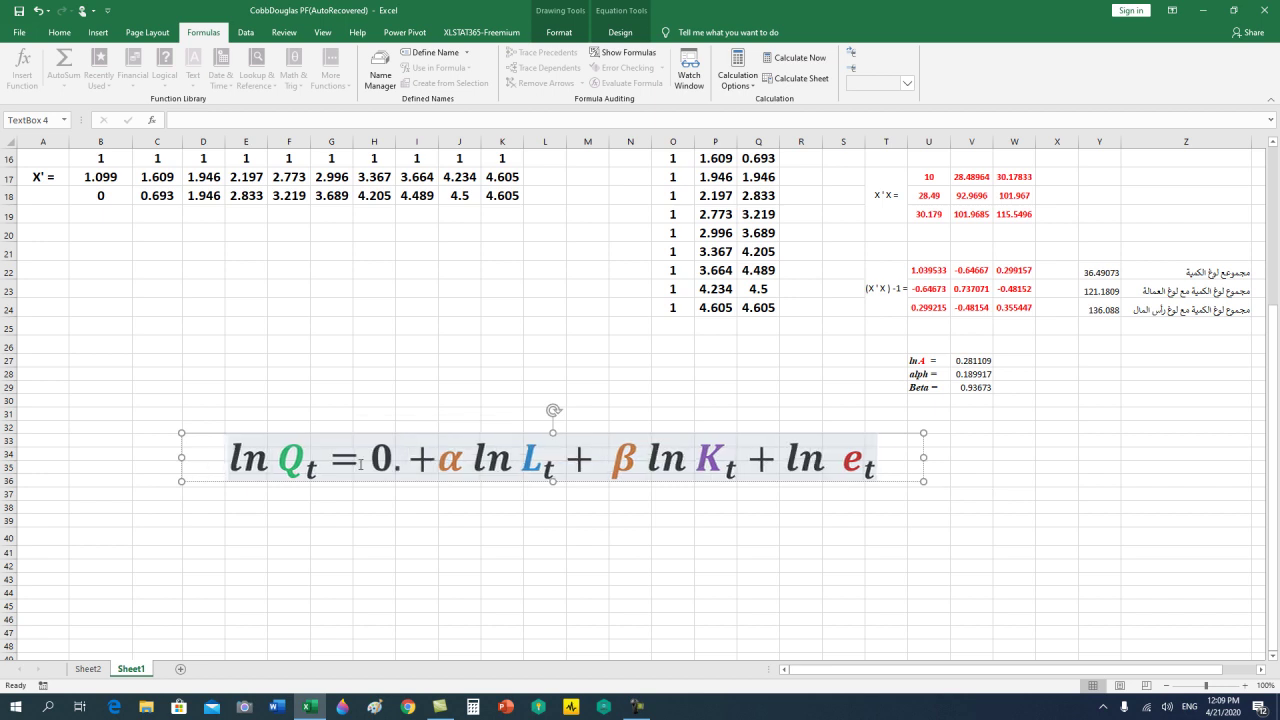
type("28 ")
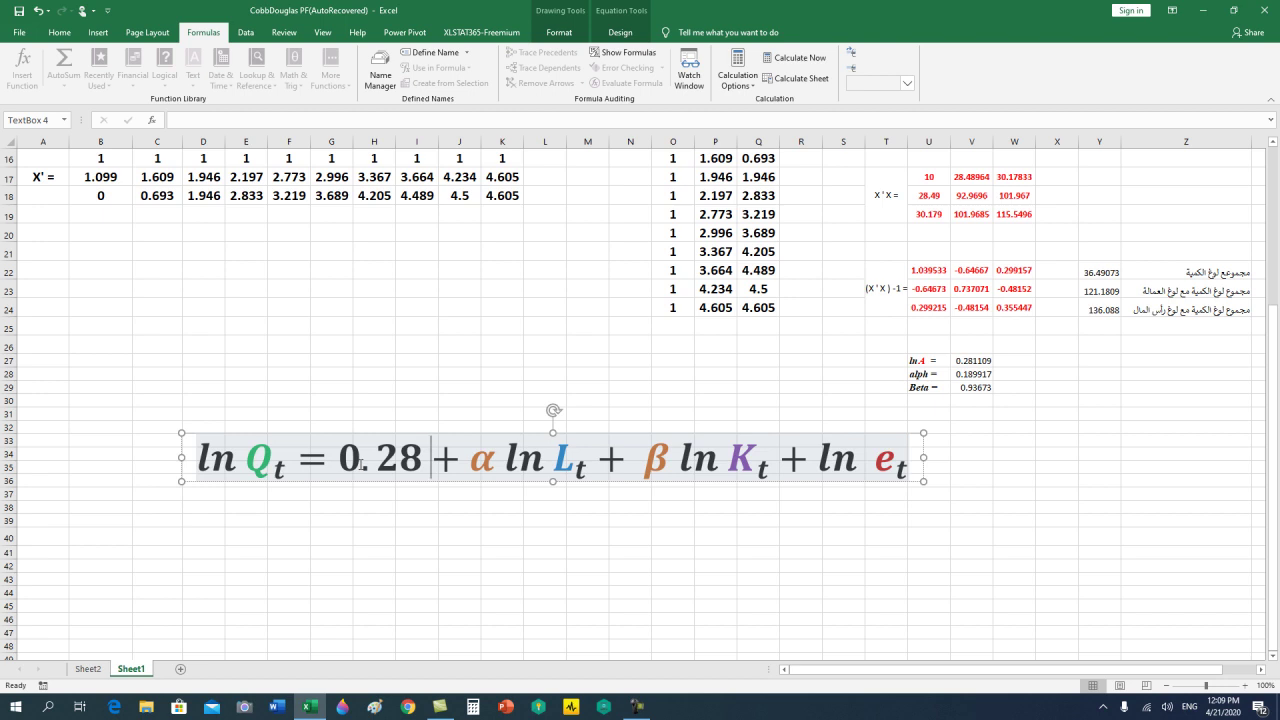
type("11")
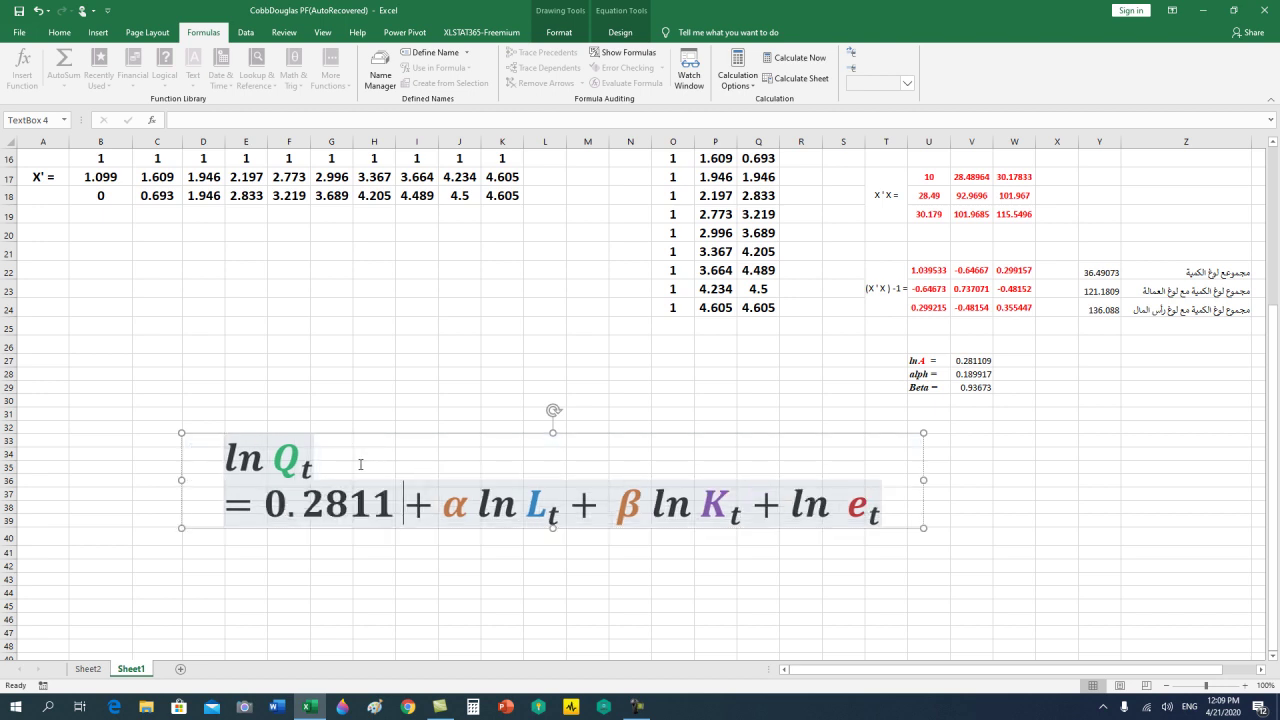
type("09")
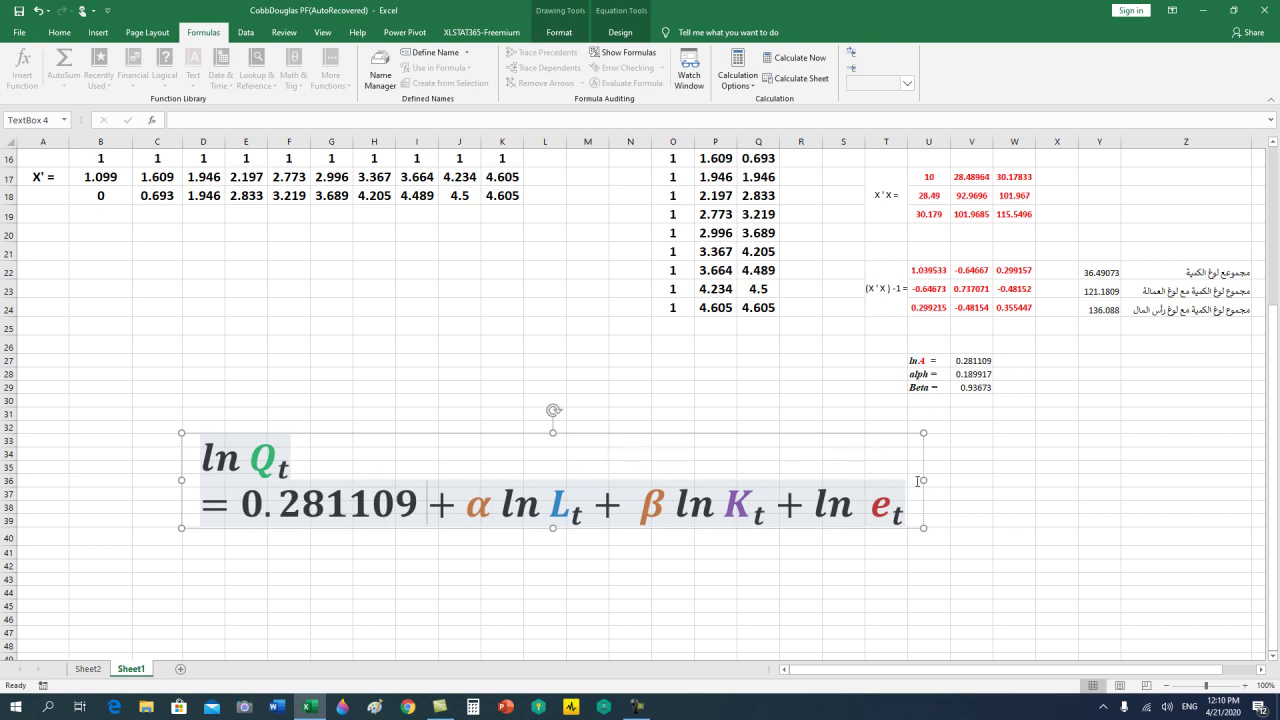
left_click_drag(918, 481, 1130, 458)
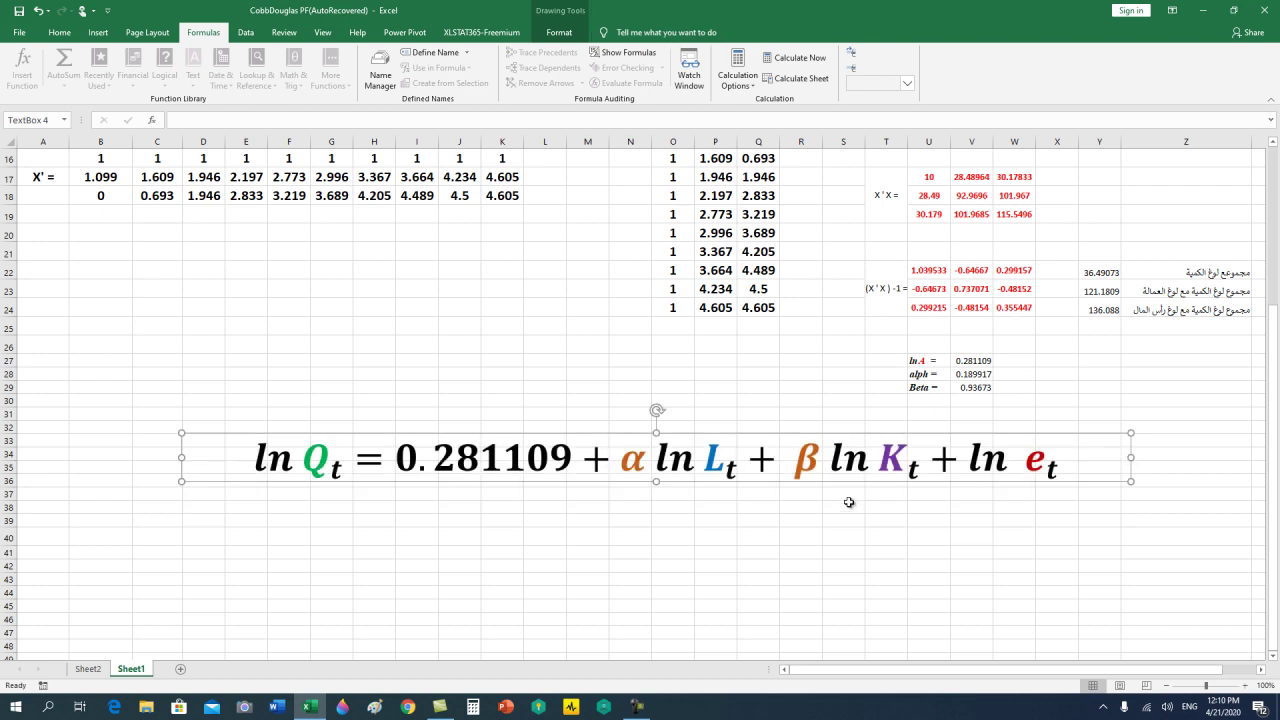
Move the equation copy left and down and replace α with 0.189917.
left_click_drag(831, 481, 718, 511)
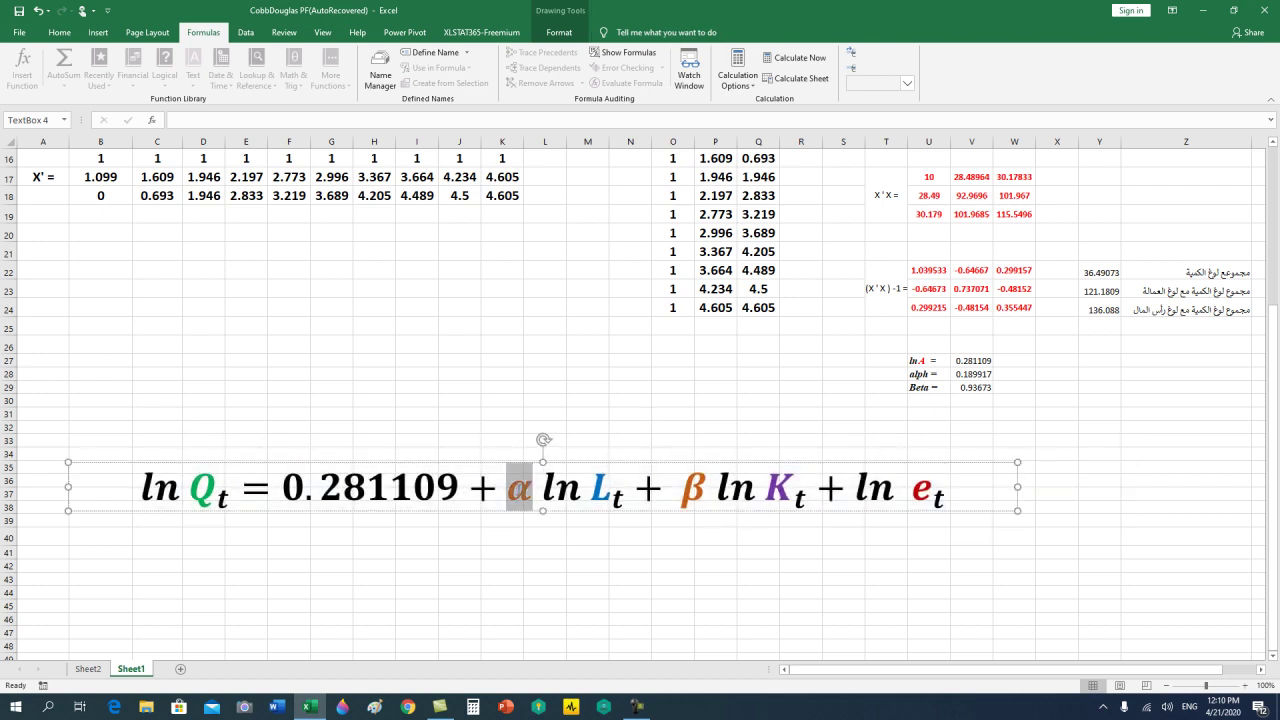
left_click(532, 491)
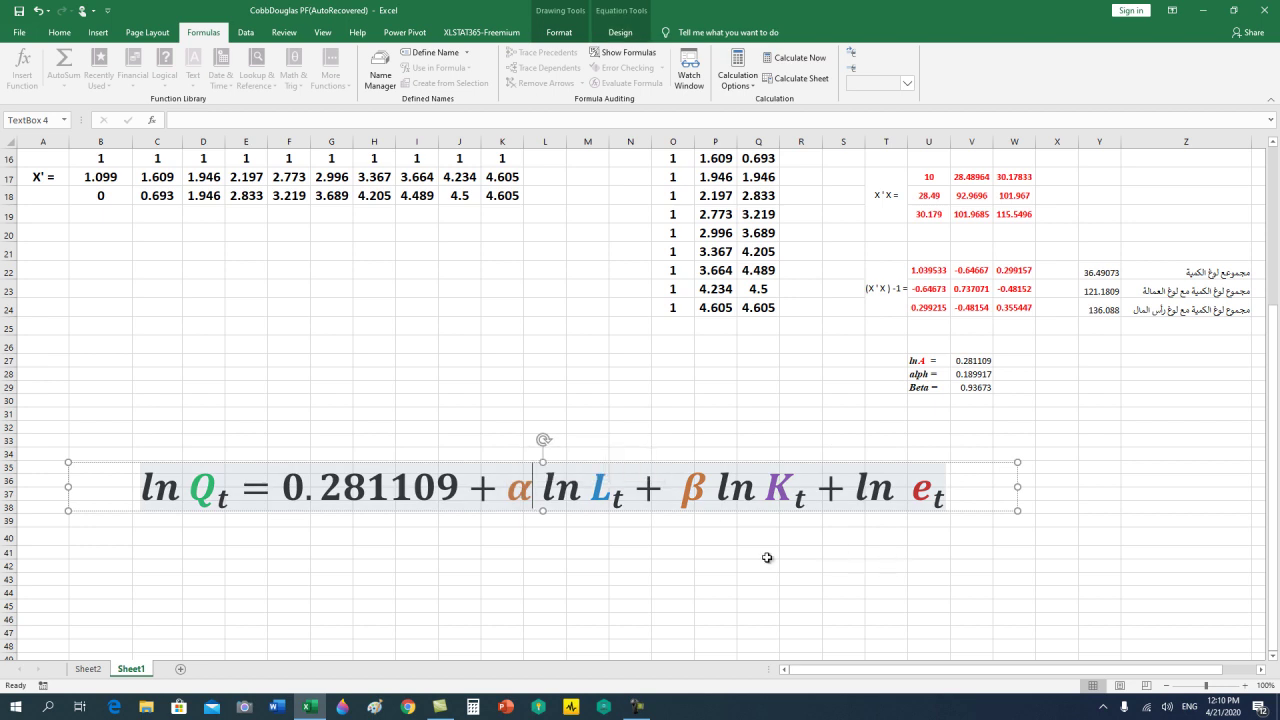
key("shift+Left")
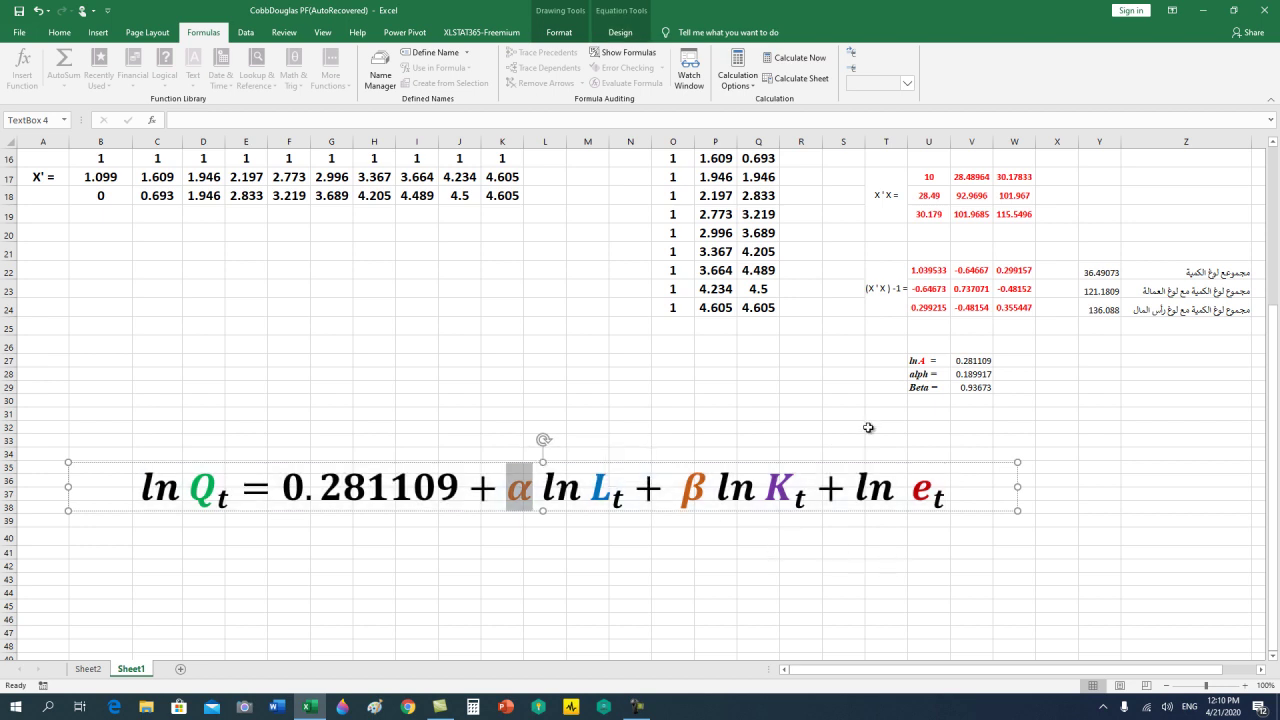
type(".")
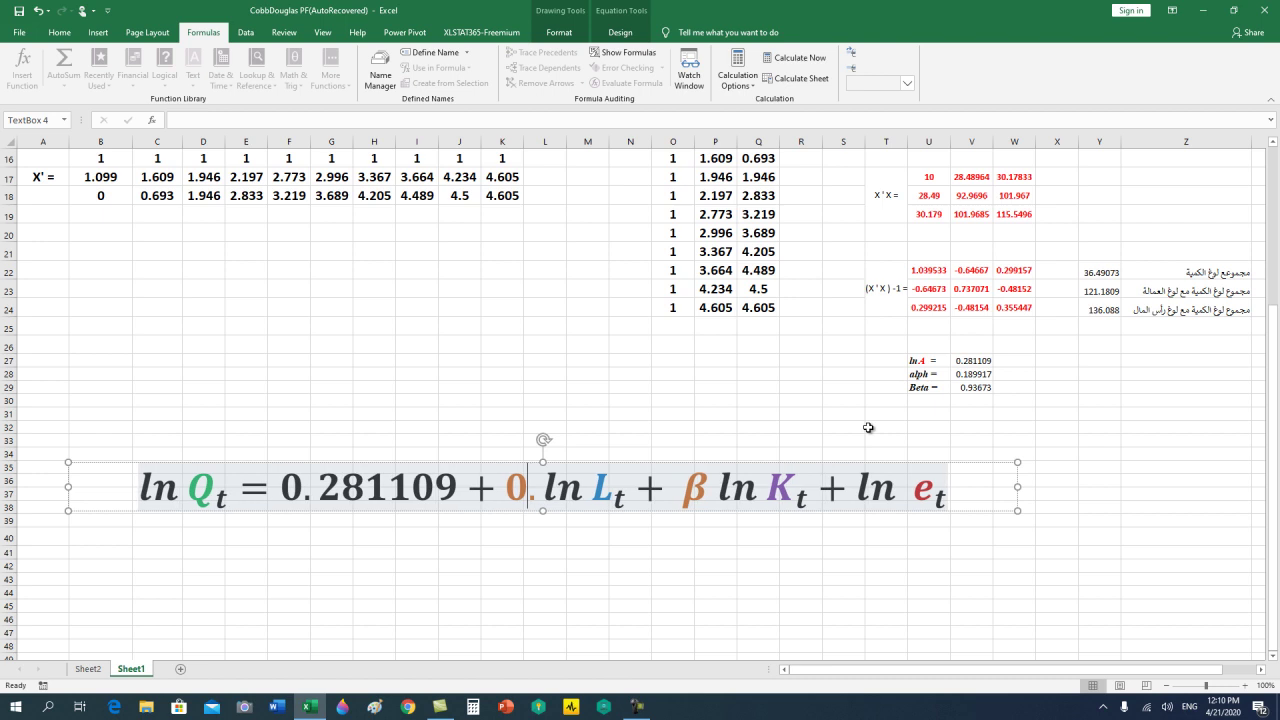
type("18")
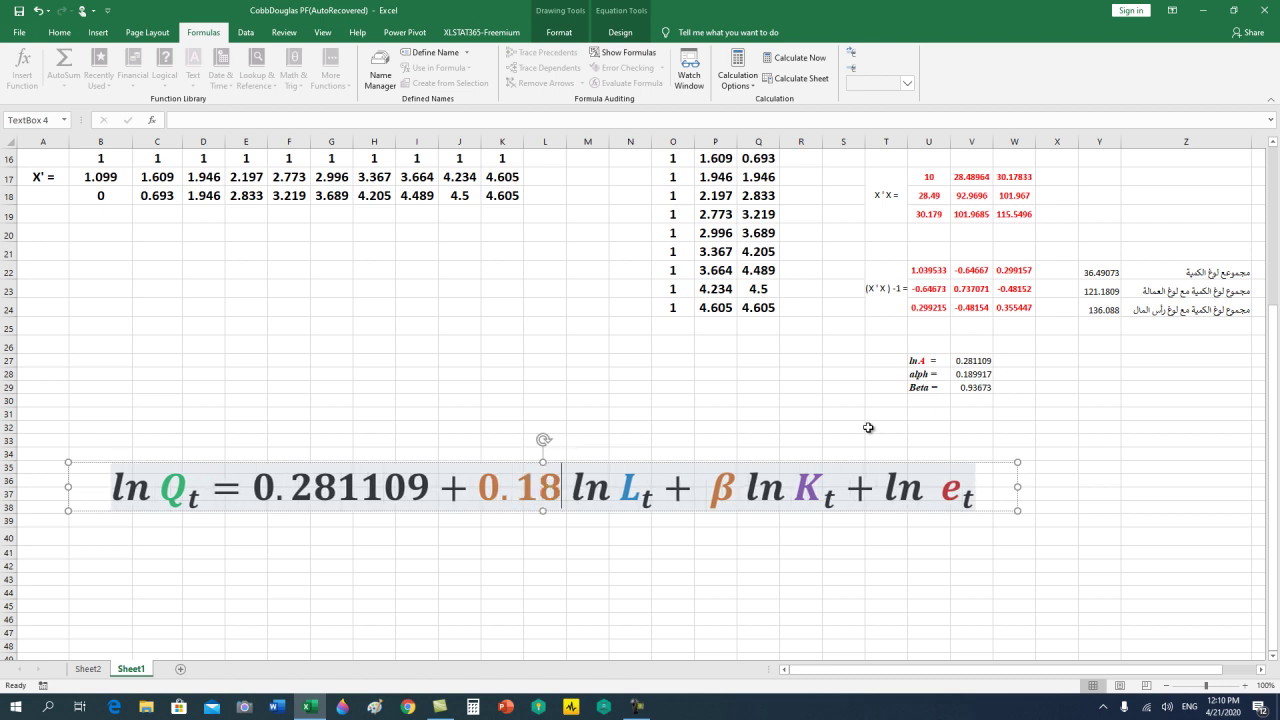
type("9917")
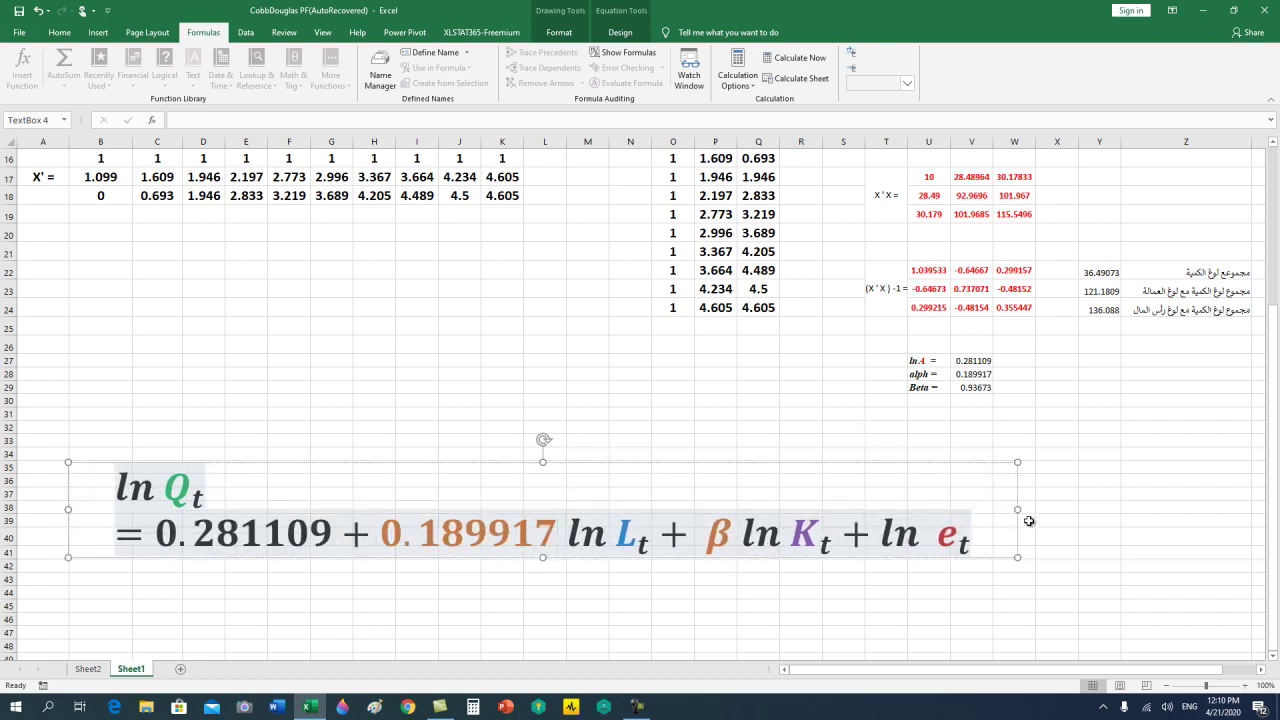
left_click_drag(1017, 509, 1067, 505)
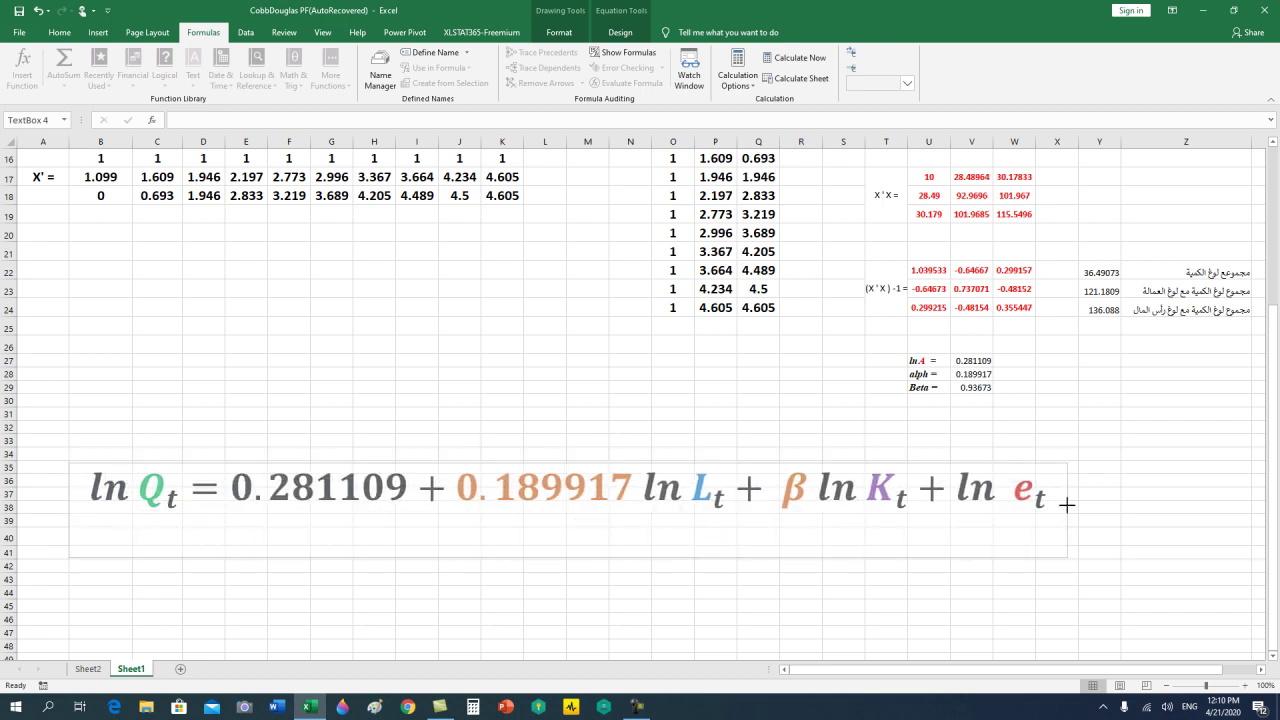
Replace β with 0.93673, widening and nudging the equation to stay on one line.
left_click(813, 486)
left_click_drag(810, 488, 781, 490)
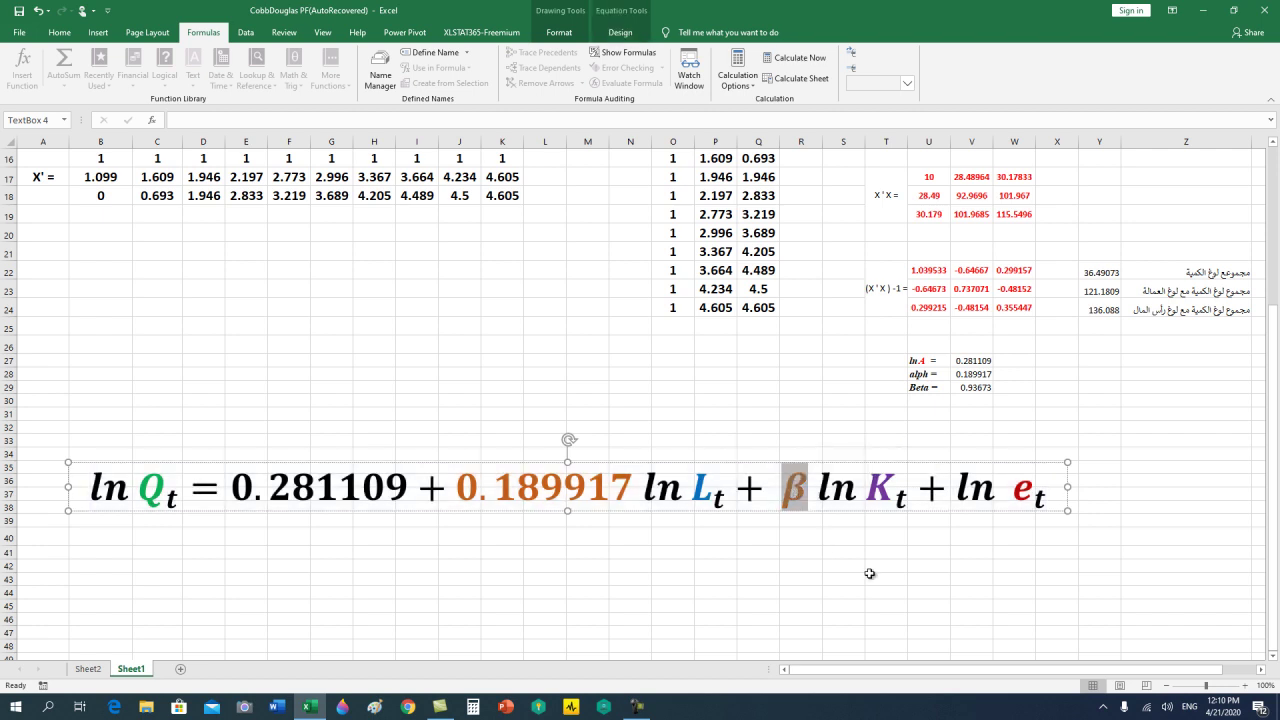
type("0.9")
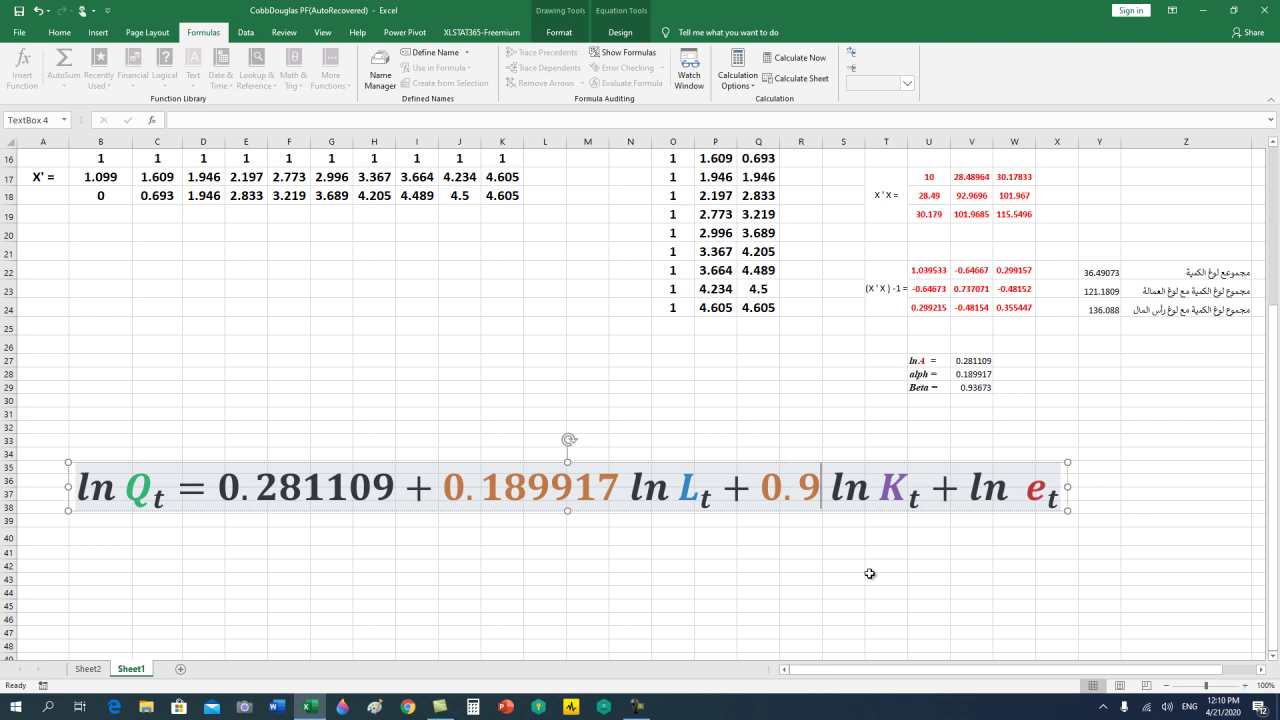
type("3")
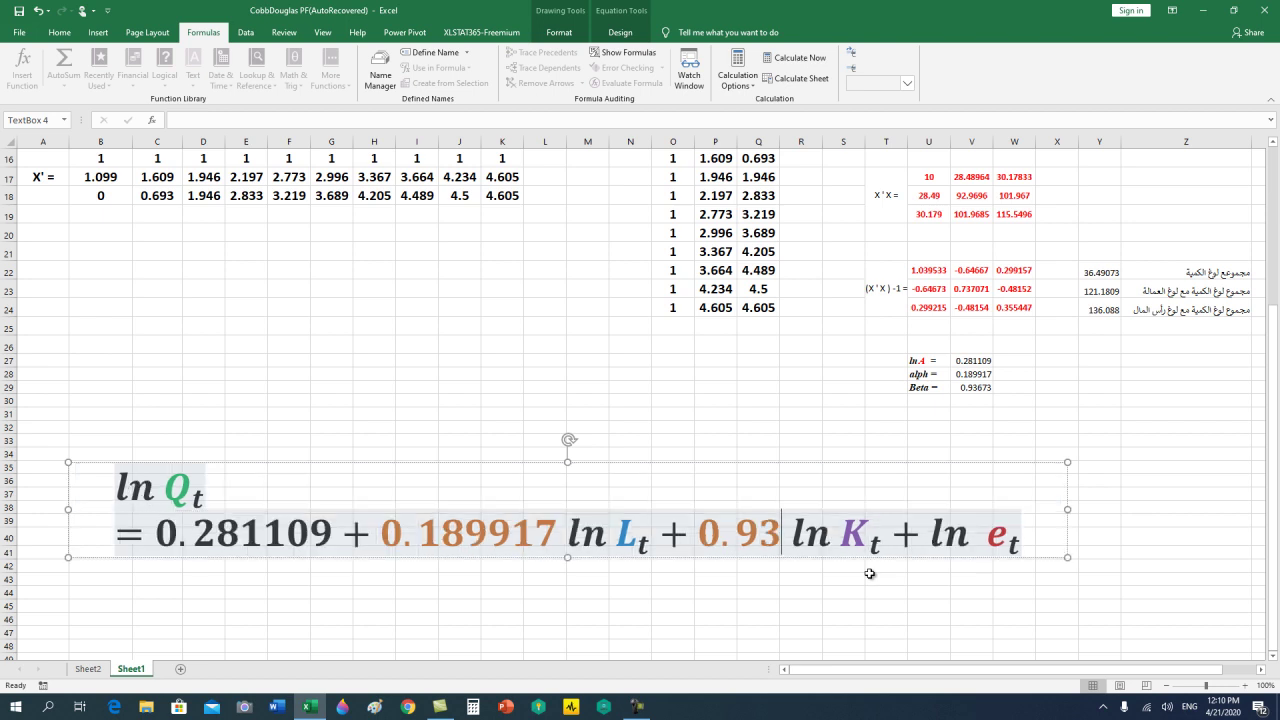
type("67")
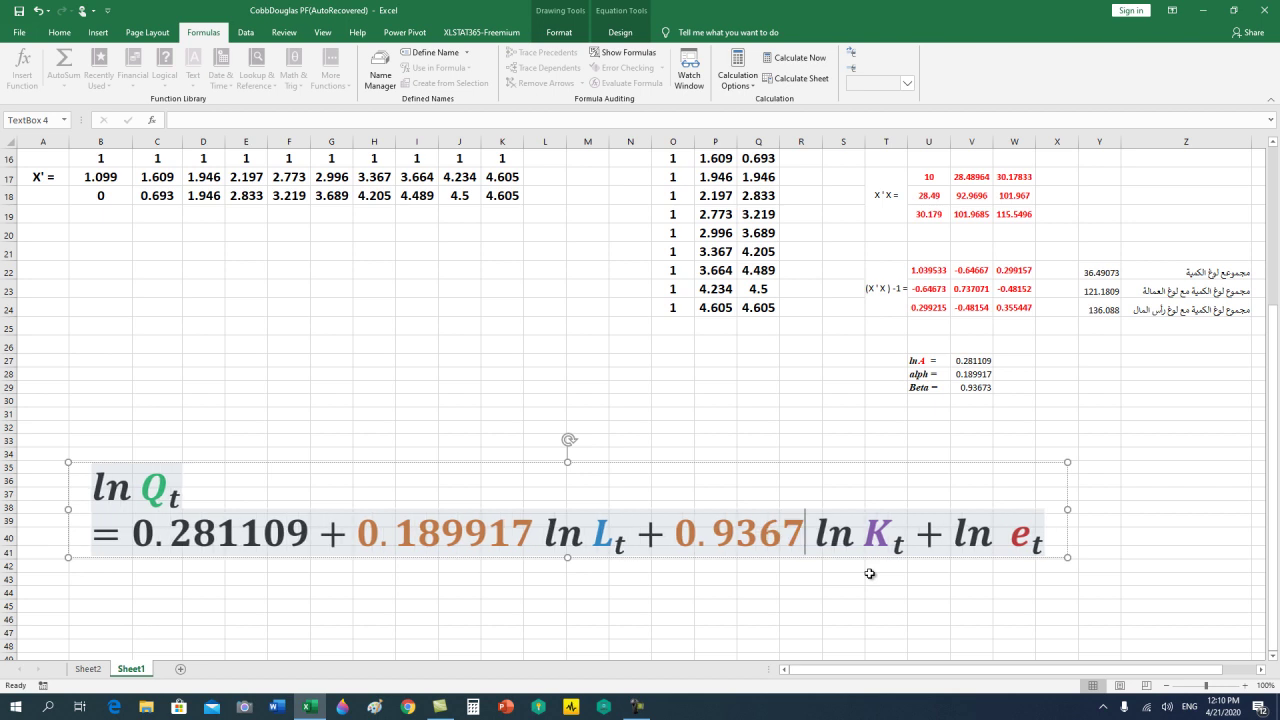
type("3")
left_click_drag(1067, 513, 1170, 470)
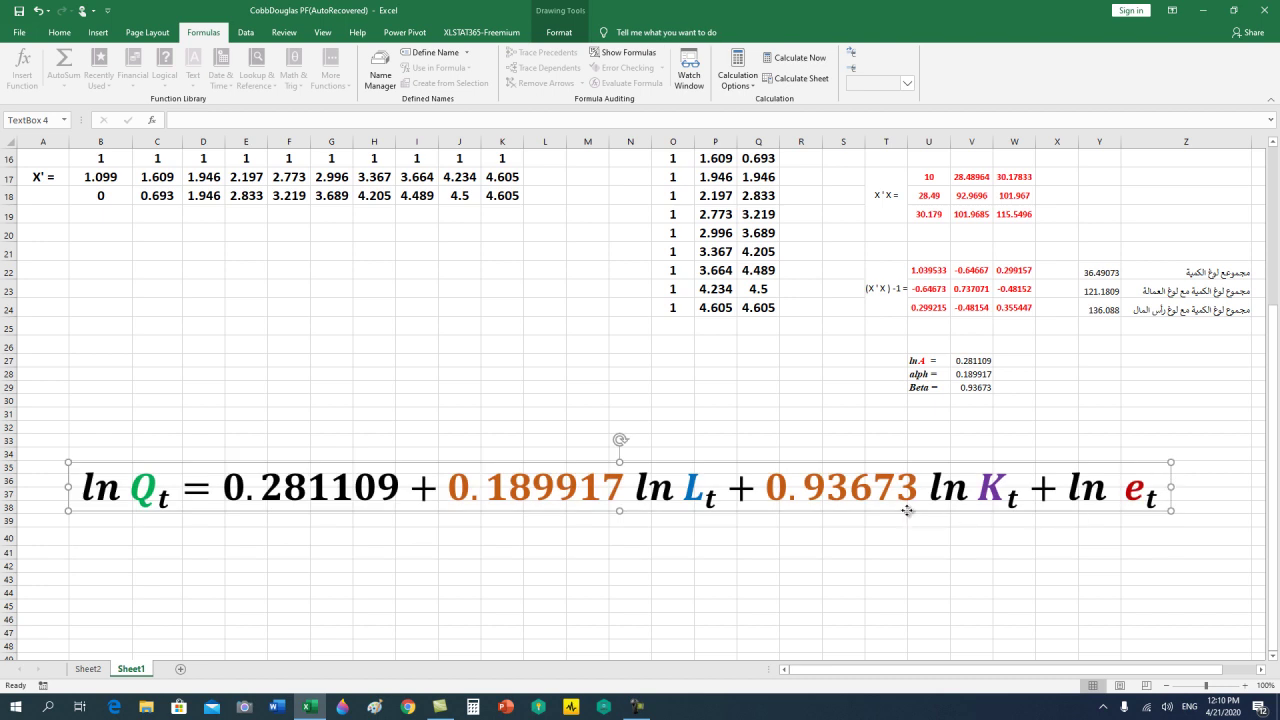
left_click_drag(906, 511, 905, 495)
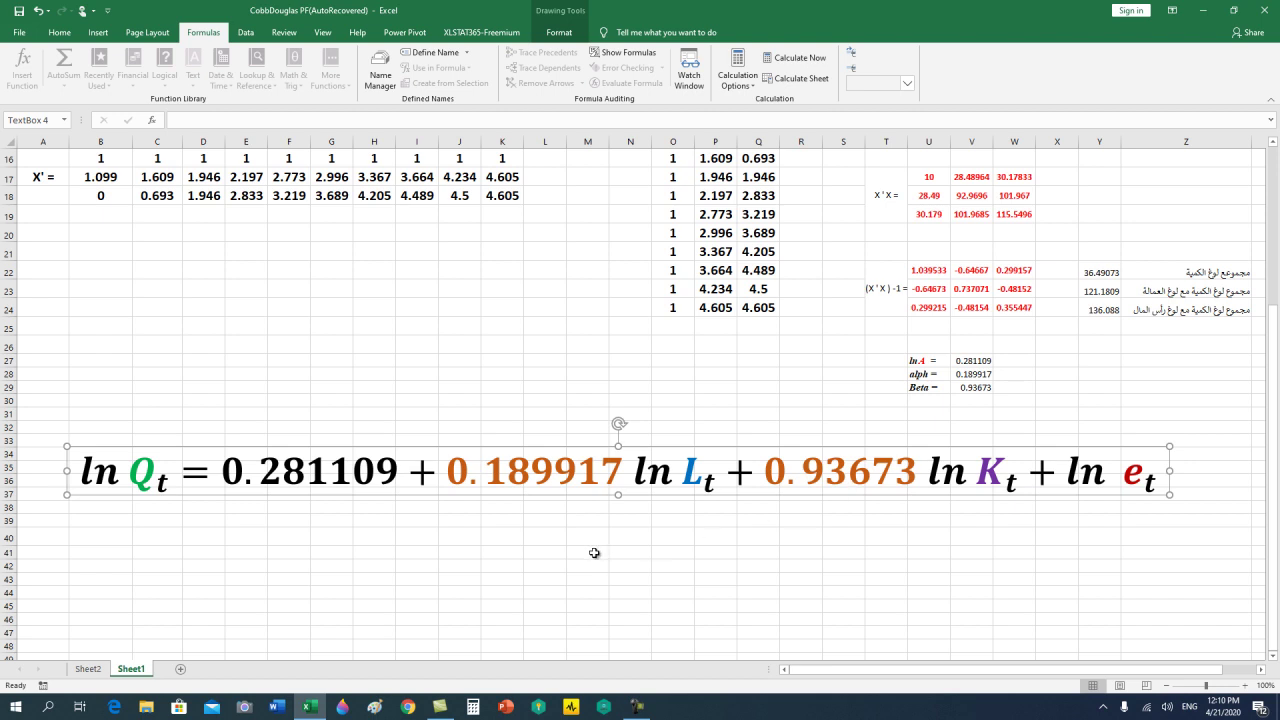
scroll(592, 552, "up", 1)
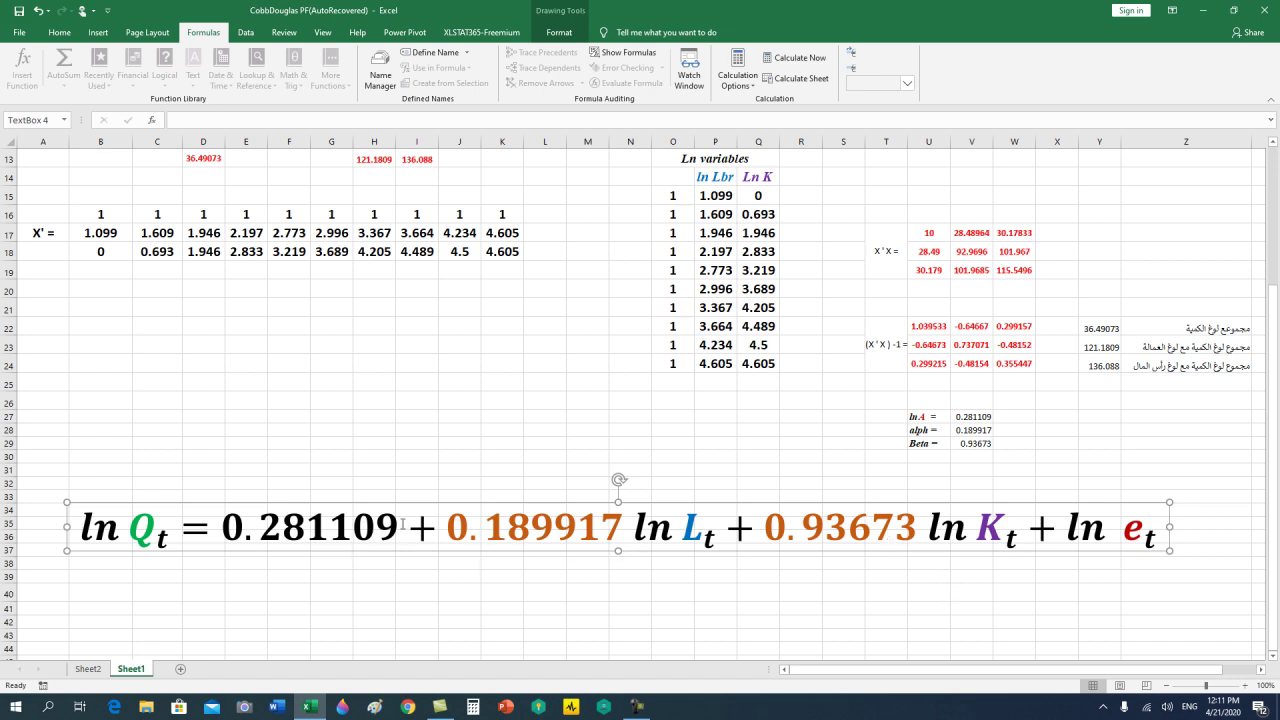
left_click_drag(403, 523, 262, 528)
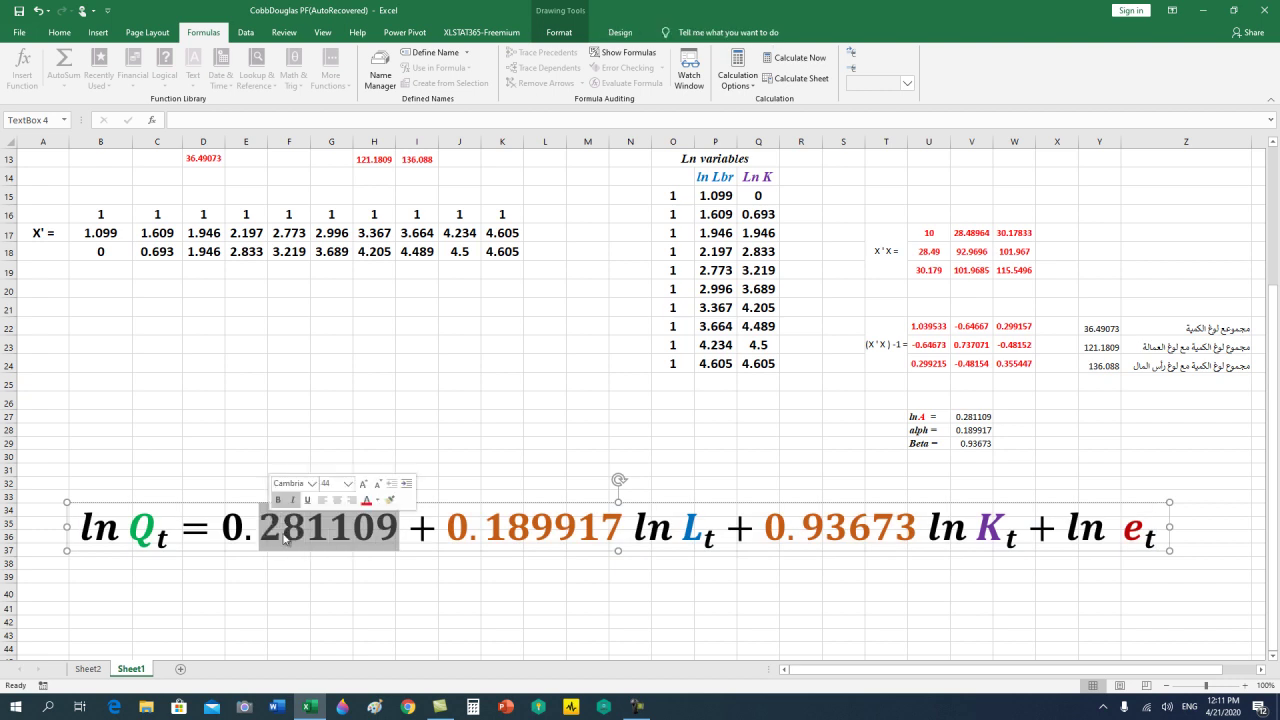
left_click(417, 620)
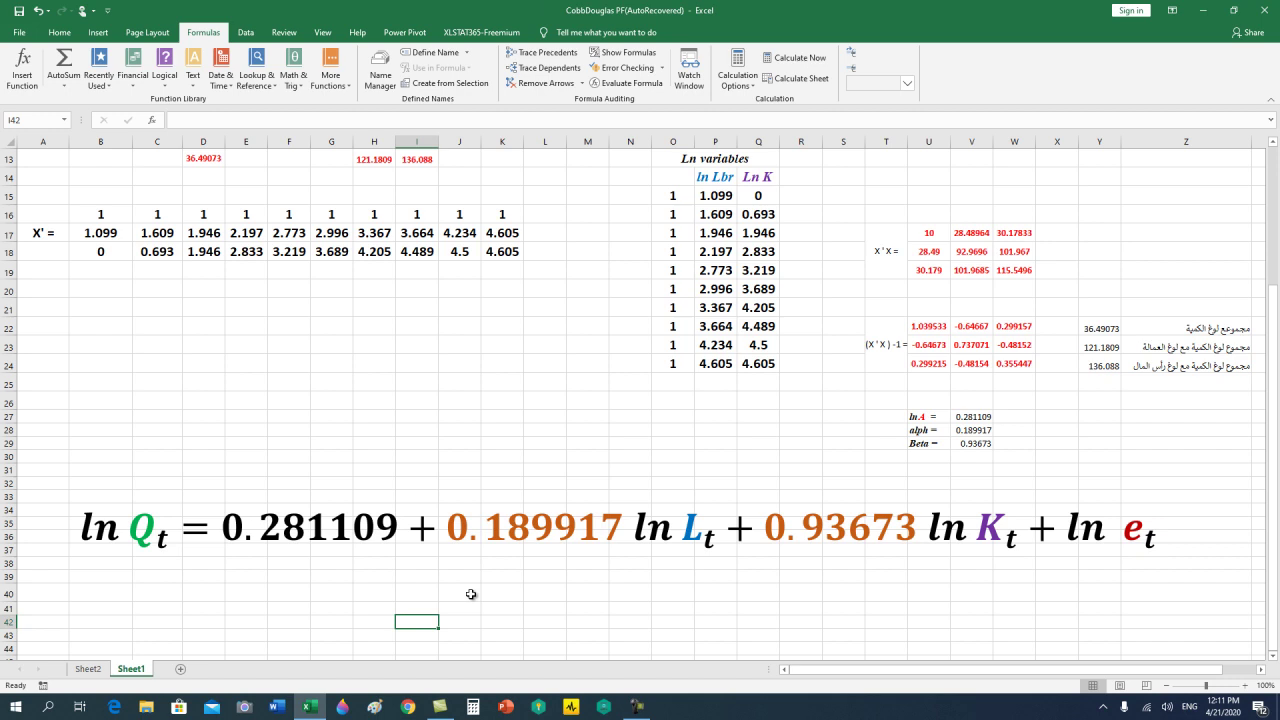
scroll(471, 594, "down", 1)
scroll(480, 580, "up", 5)
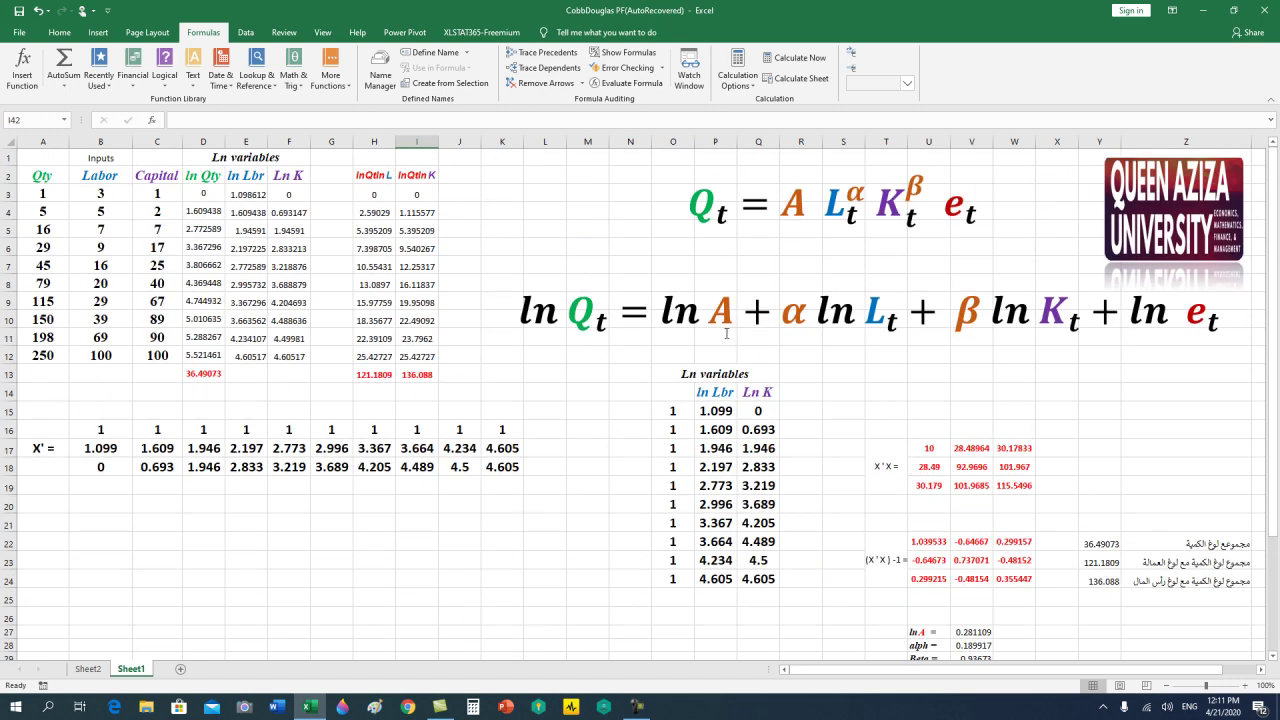
left_click(792, 231)
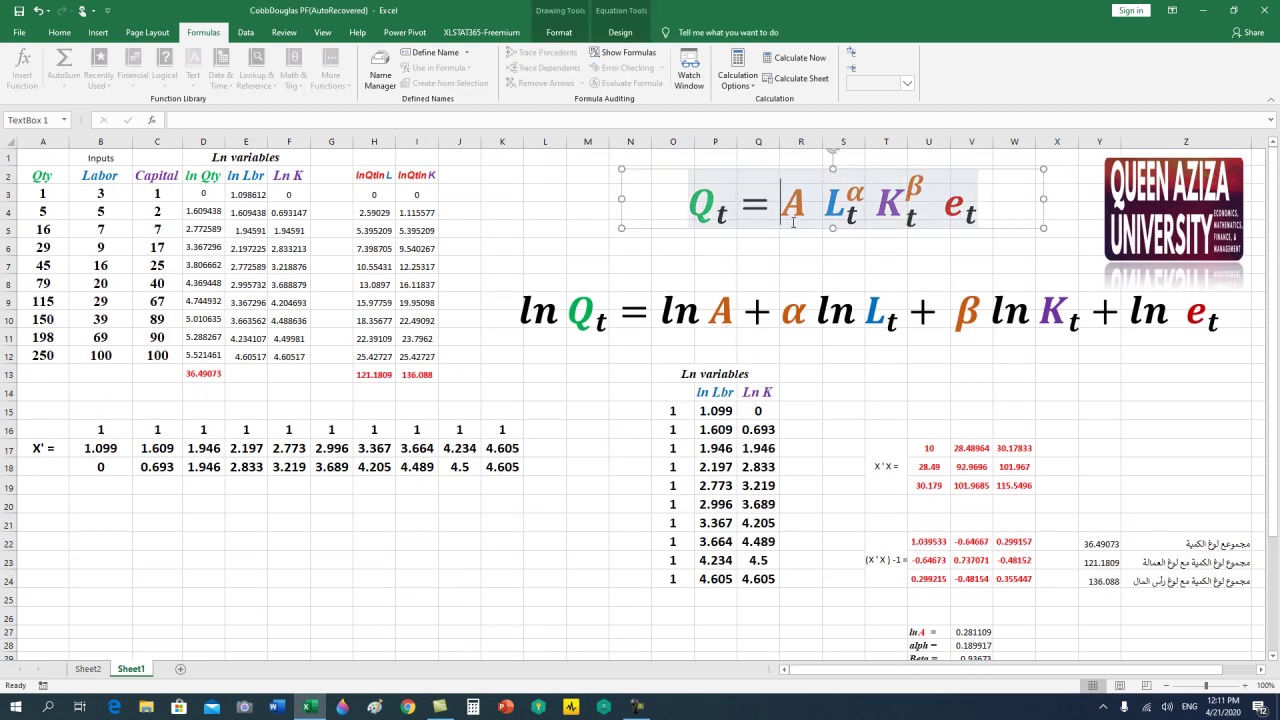
Paste a copy of the Qt = A Lt^α Kt^β et equation below the numeric one and select its A.
left_click(792, 231)
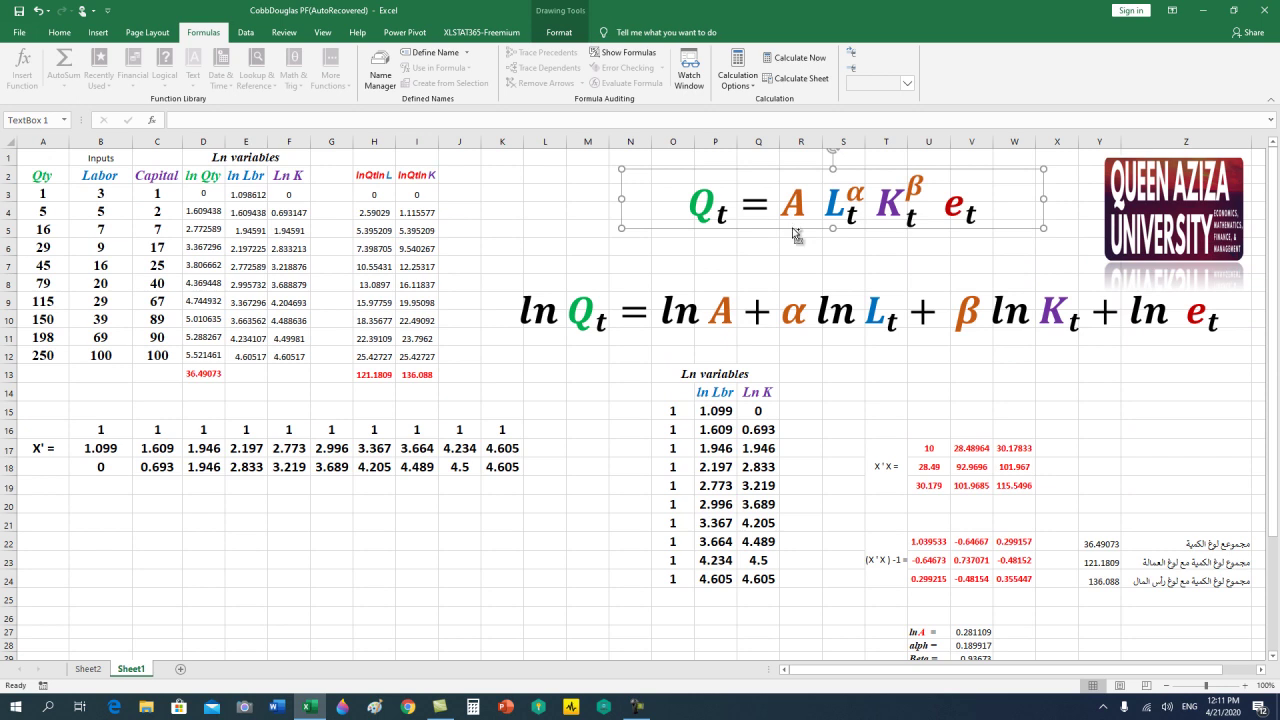
scroll(795, 233, "down", 4)
scroll(791, 231, "down", 4)
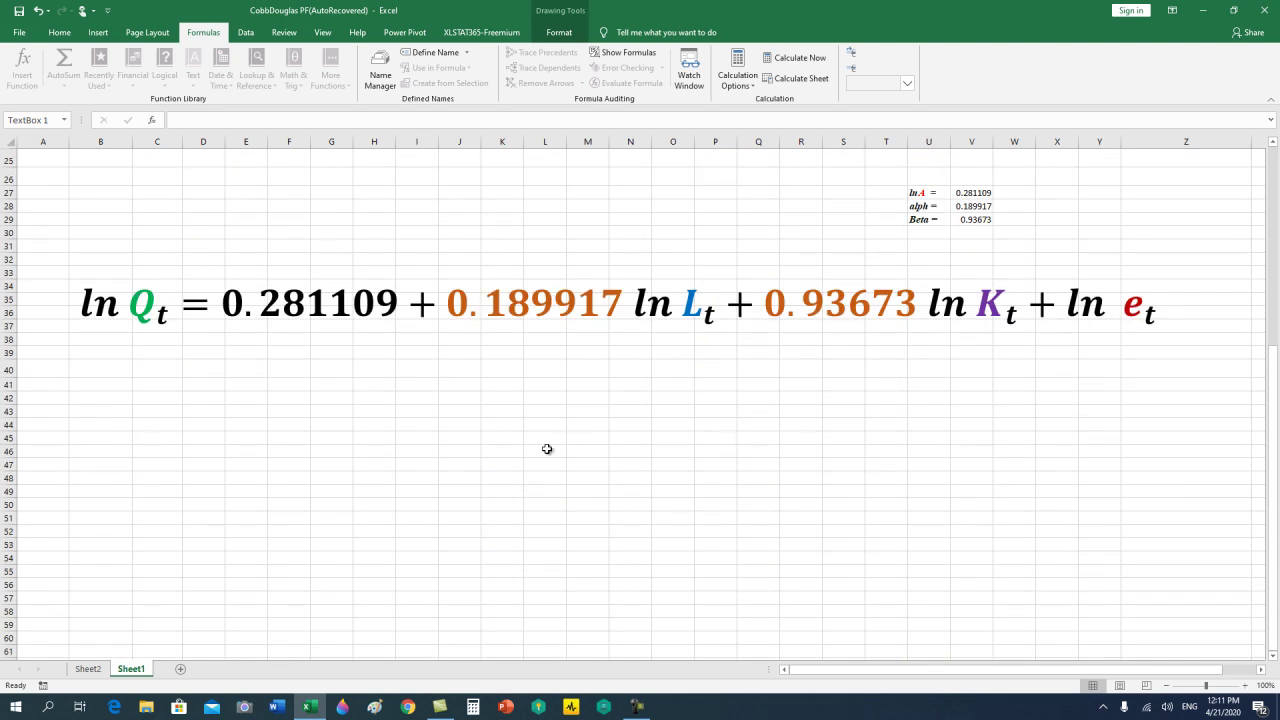
left_click(547, 449)
key("ctrl+v")
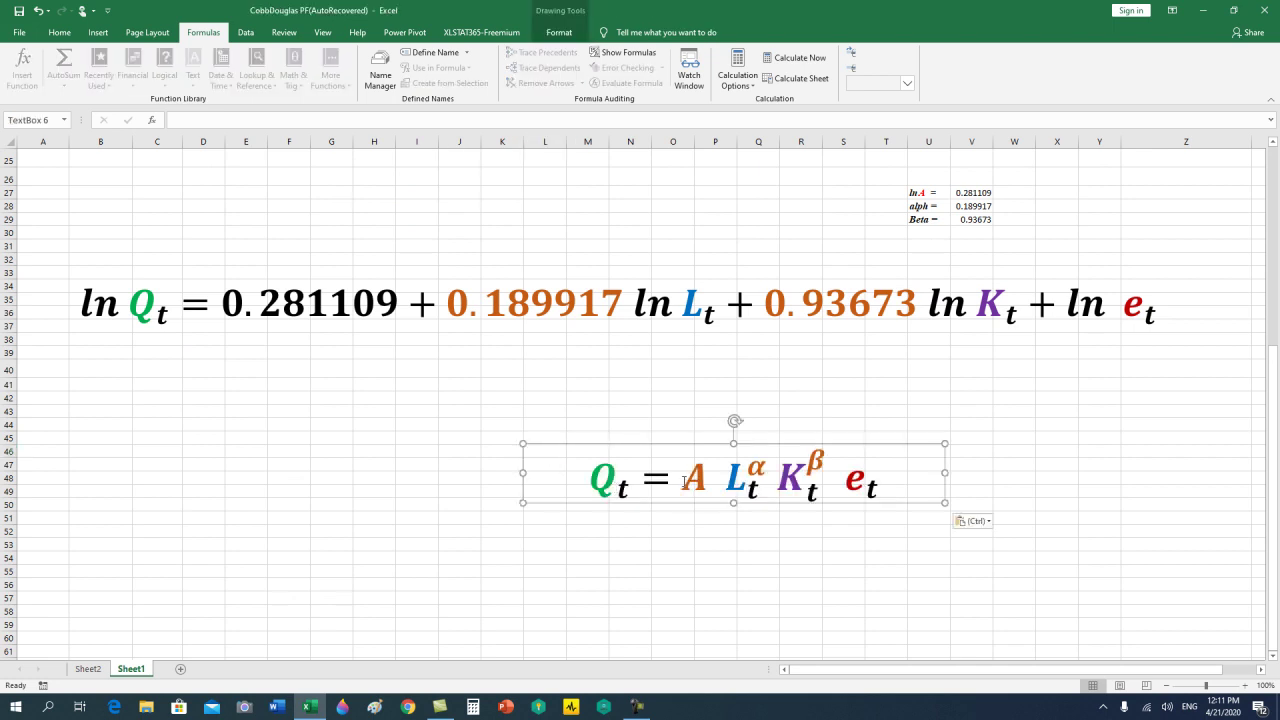
double_click(764, 468)
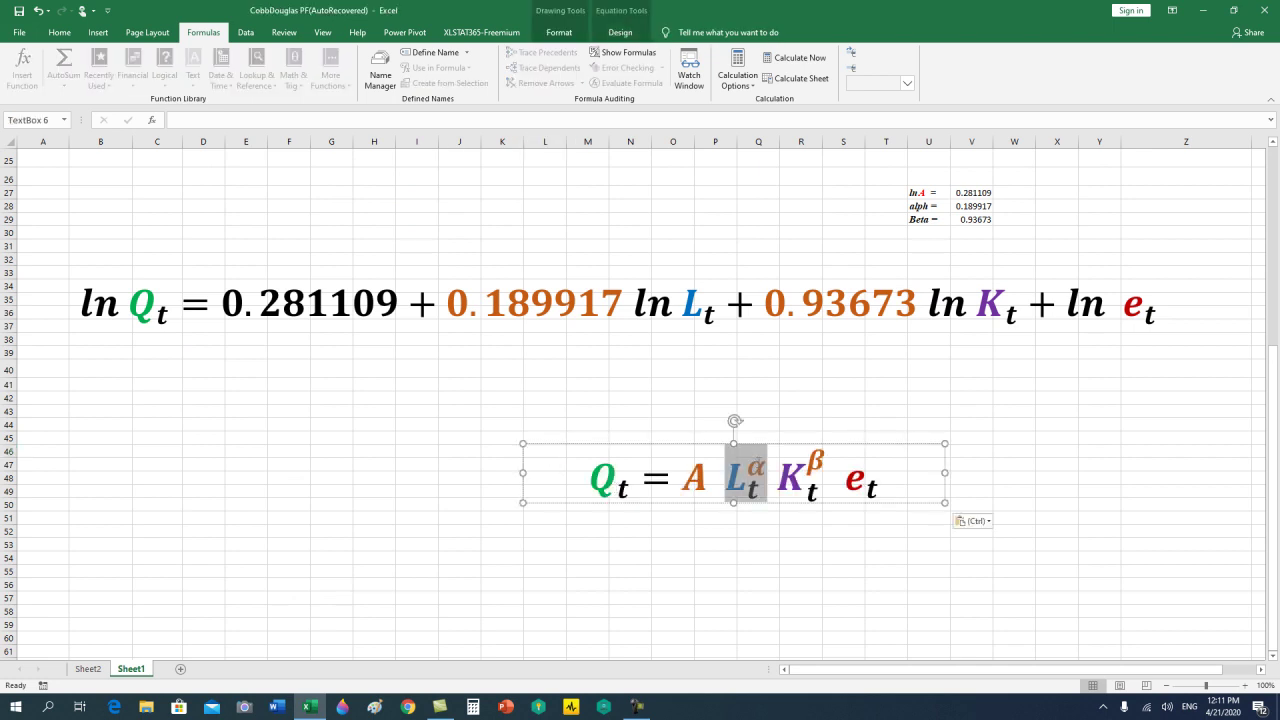
key("Right")
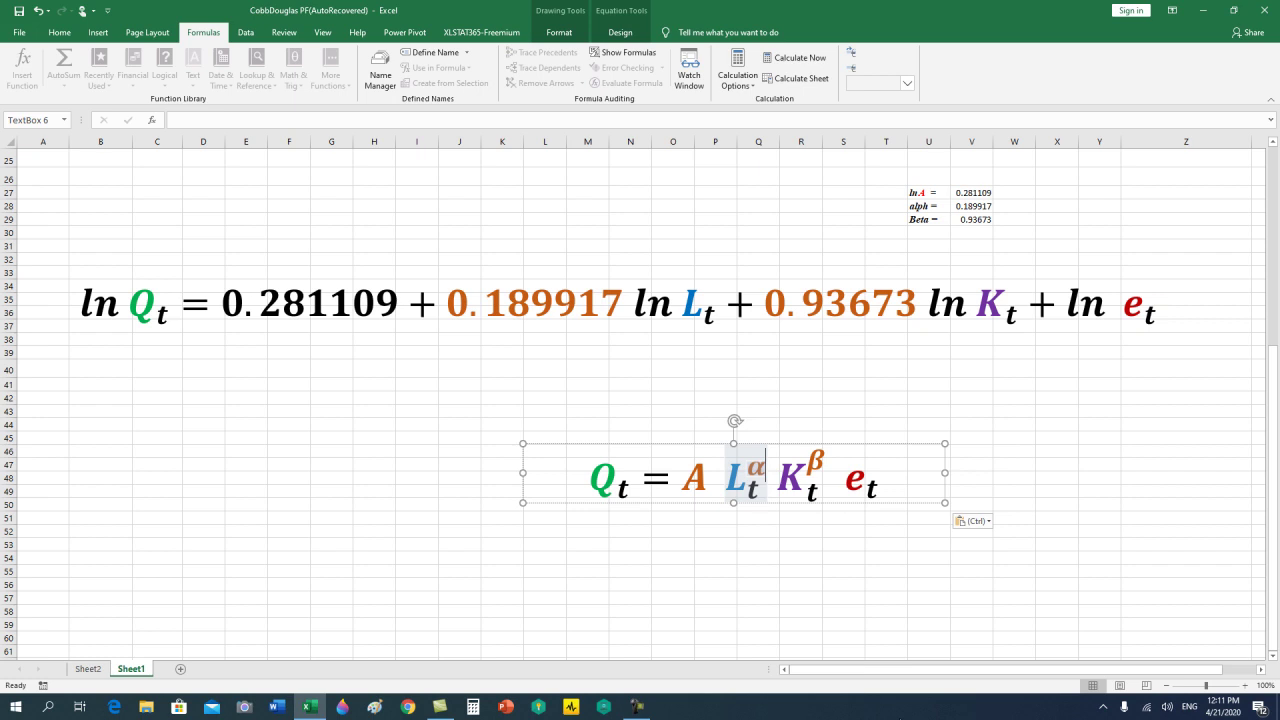
key("shift+Left")
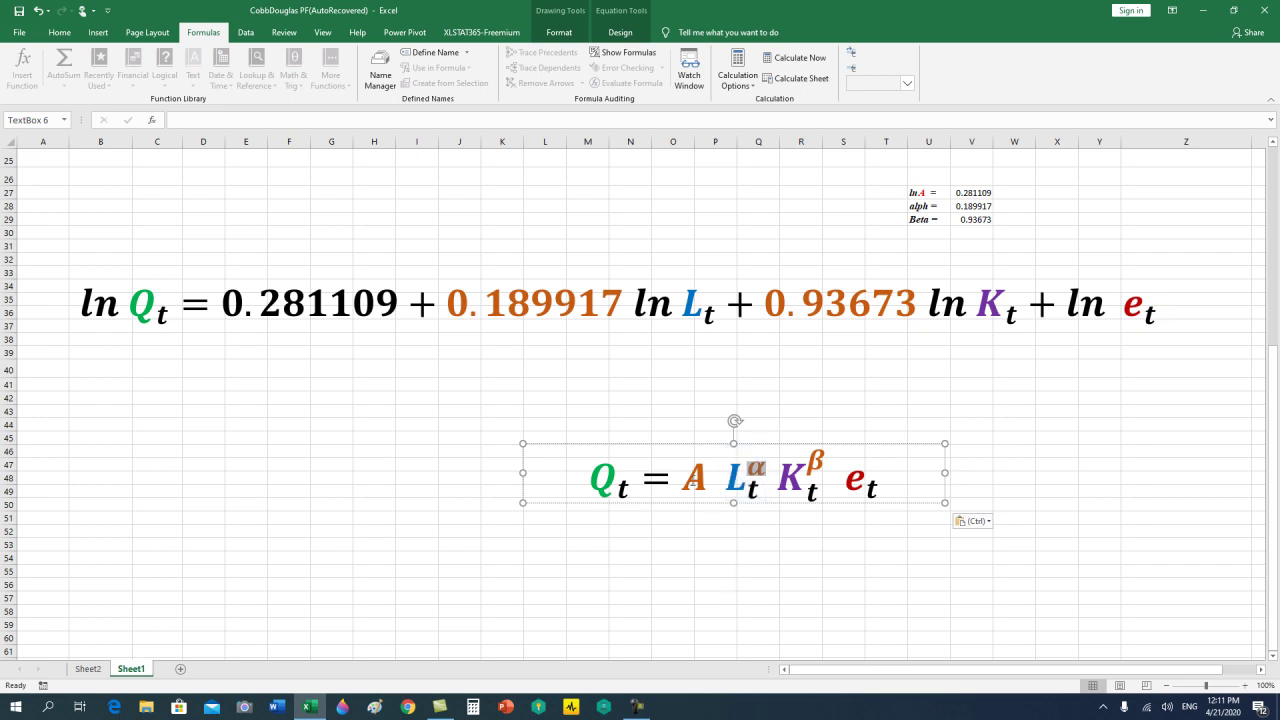
double_click(701, 476)
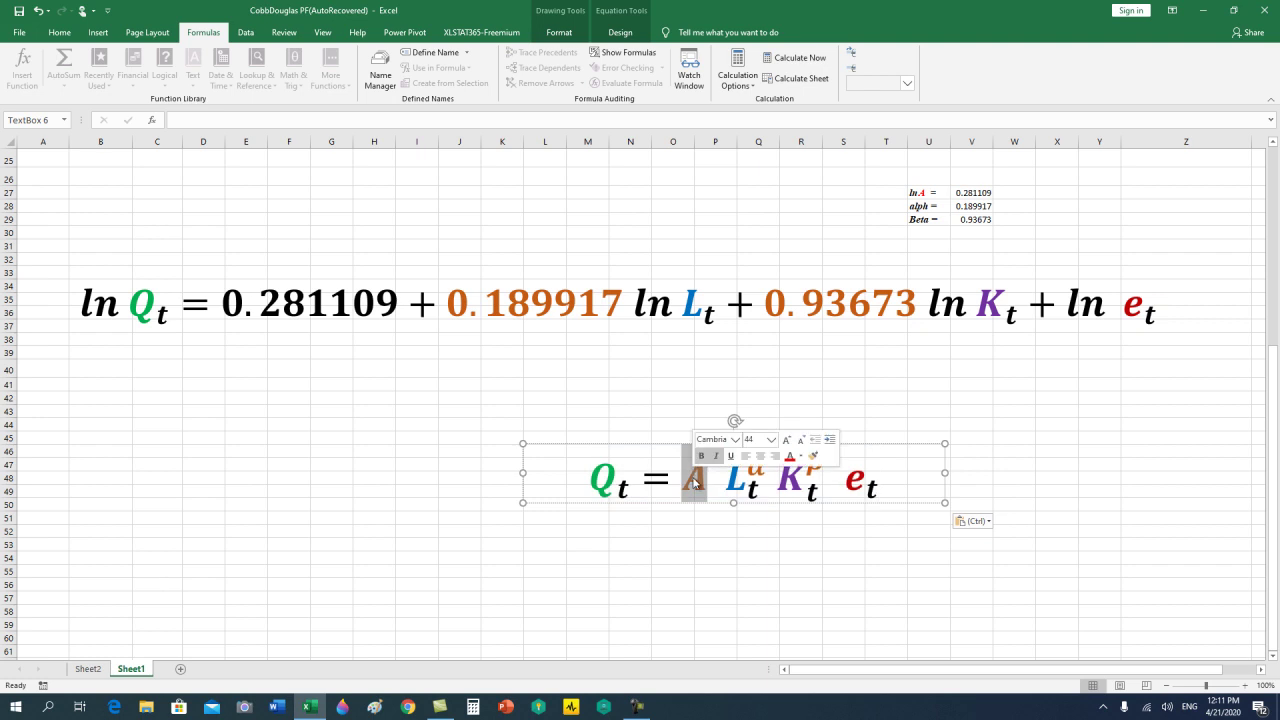
Insert a superscript e^.281109 before A in the power-form equation copy.
left_click(622, 16)
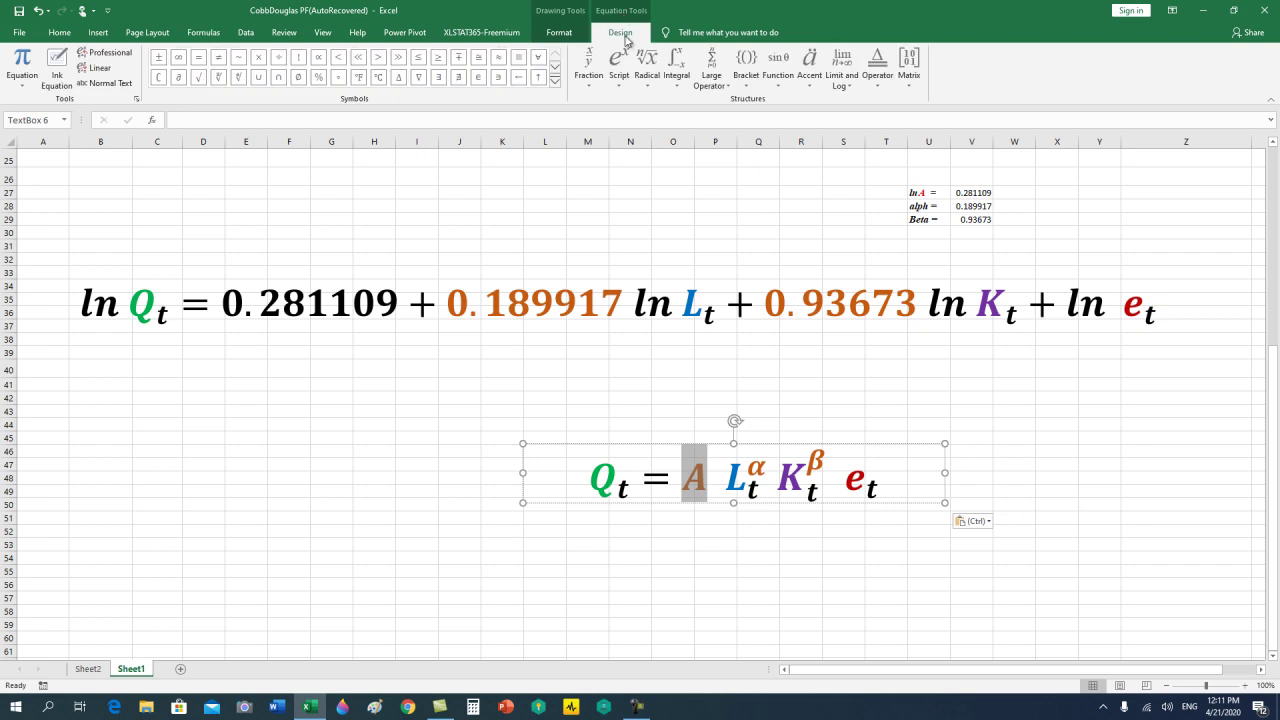
left_click(620, 66)
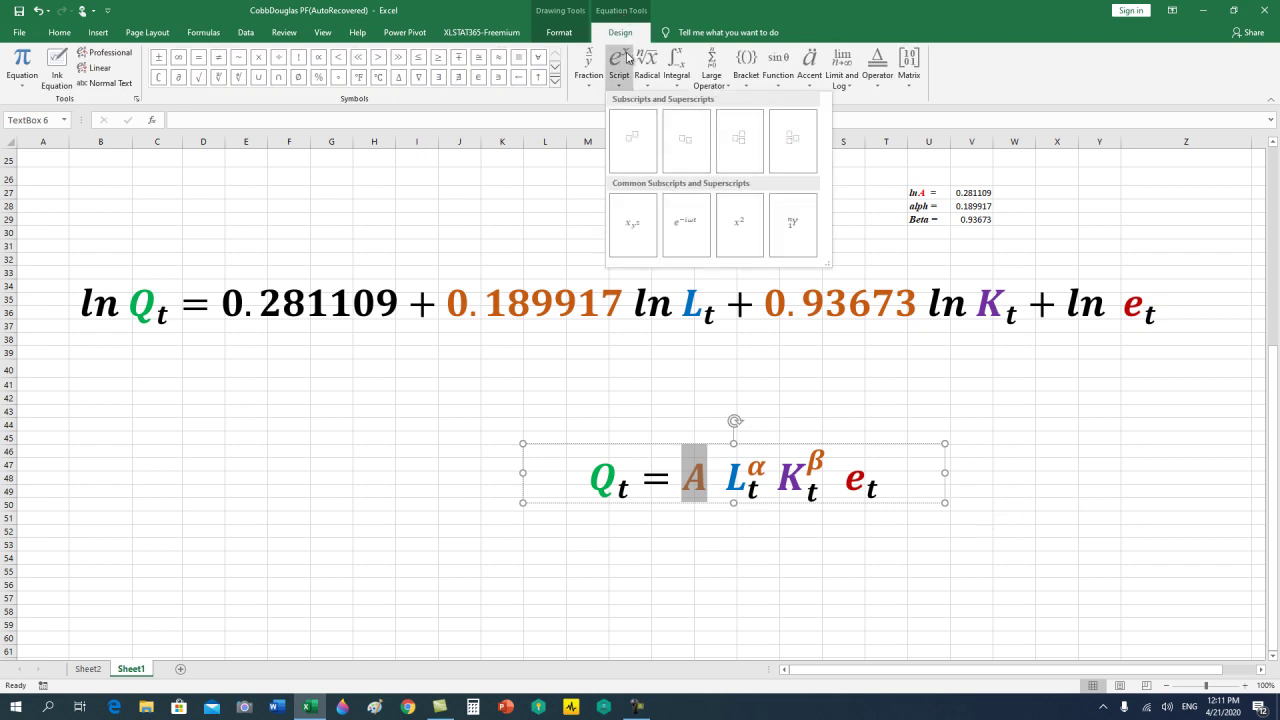
left_click(632, 136)
left_click(678, 478)
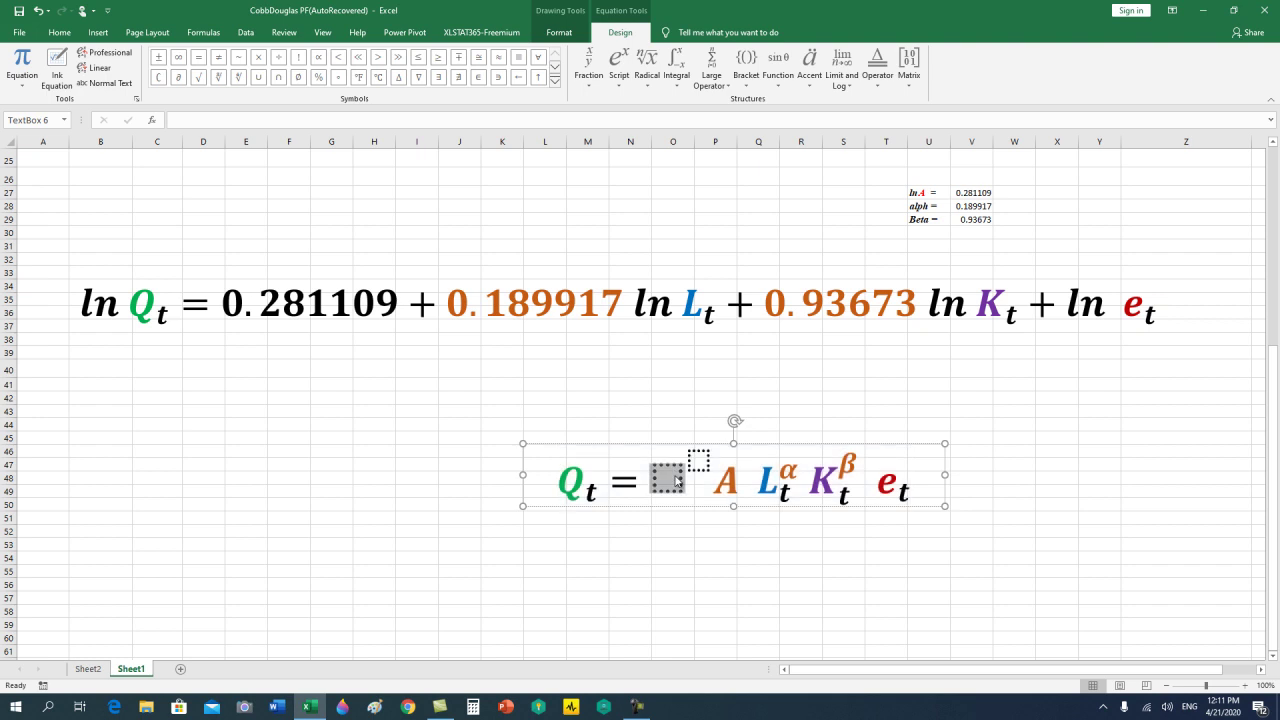
type("e")
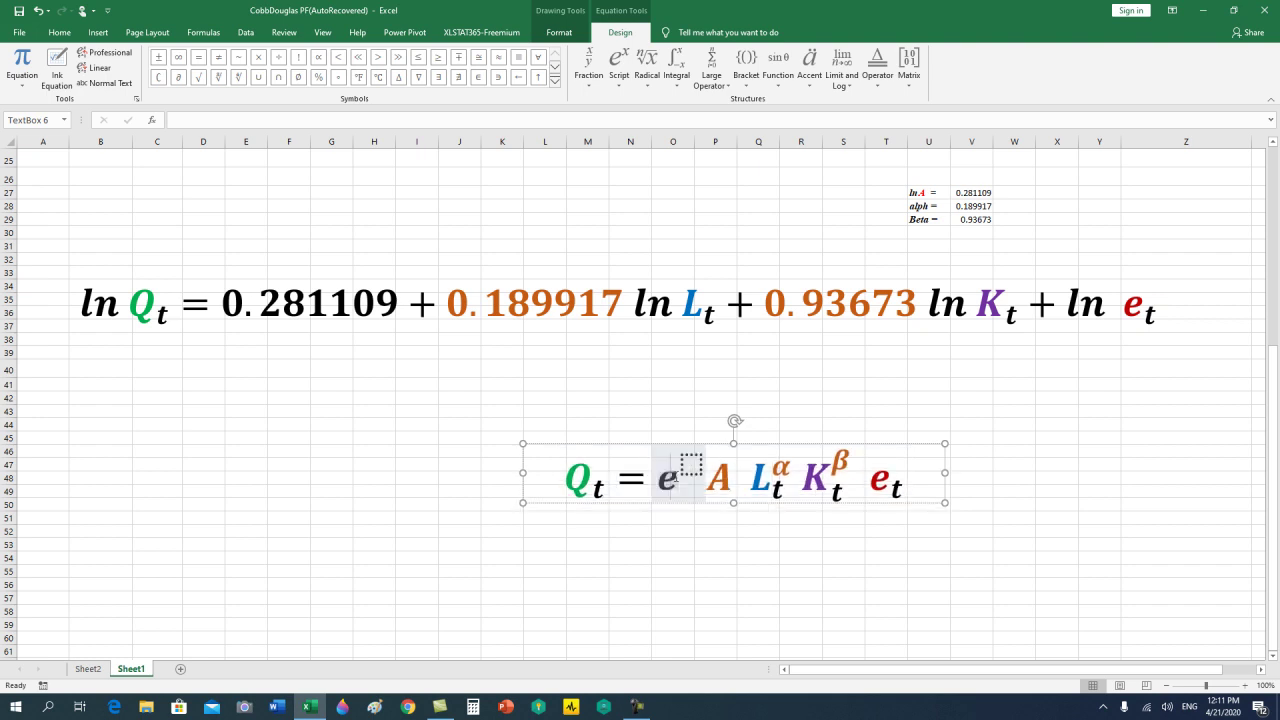
left_click(690, 466)
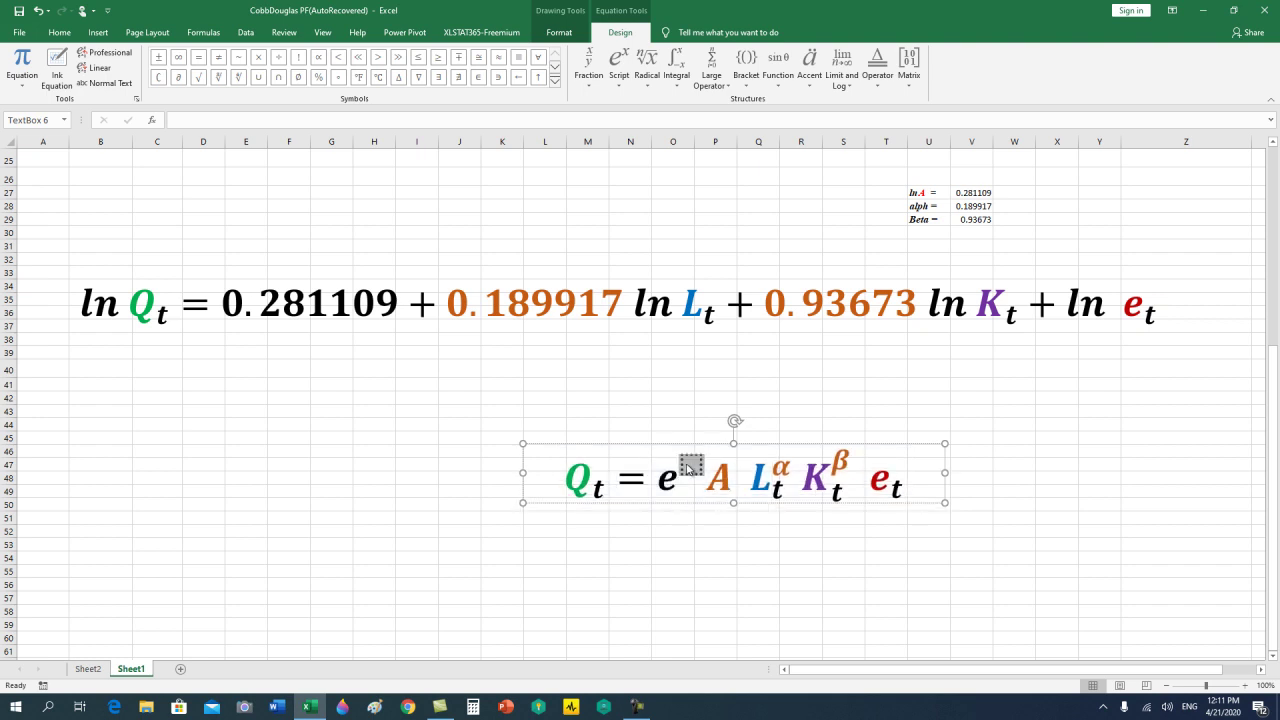
type(".")
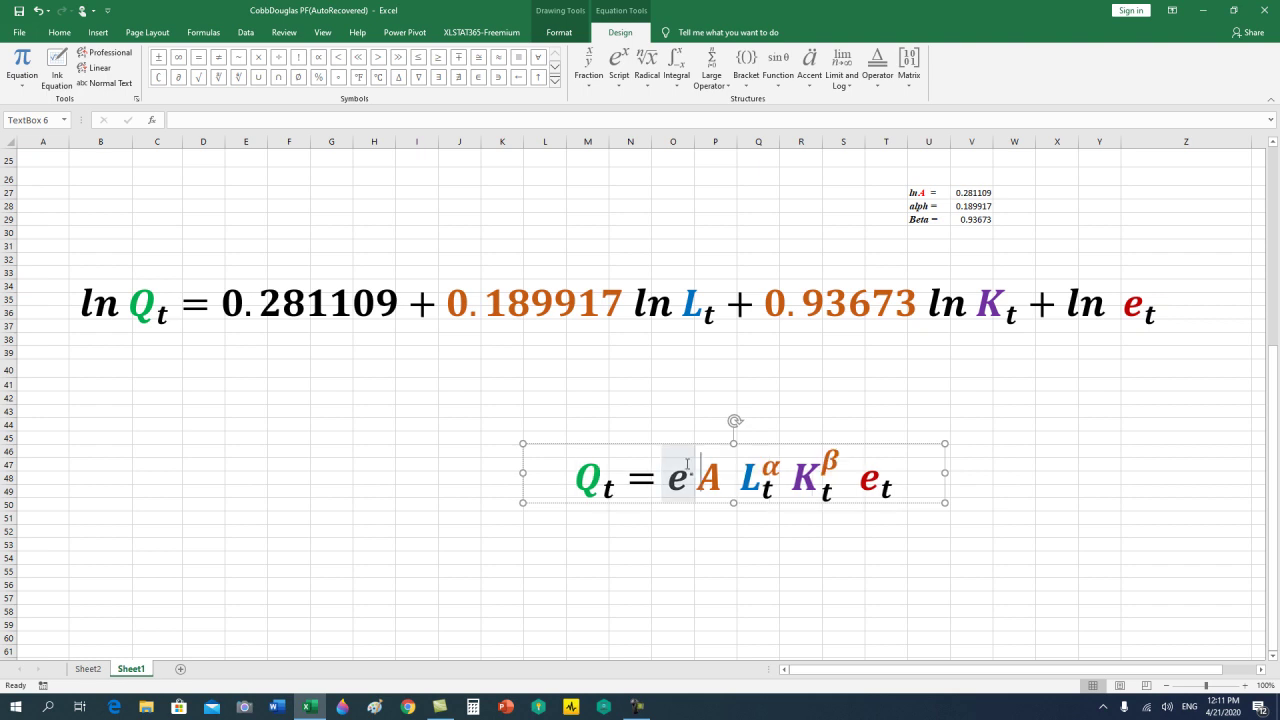
type("2")
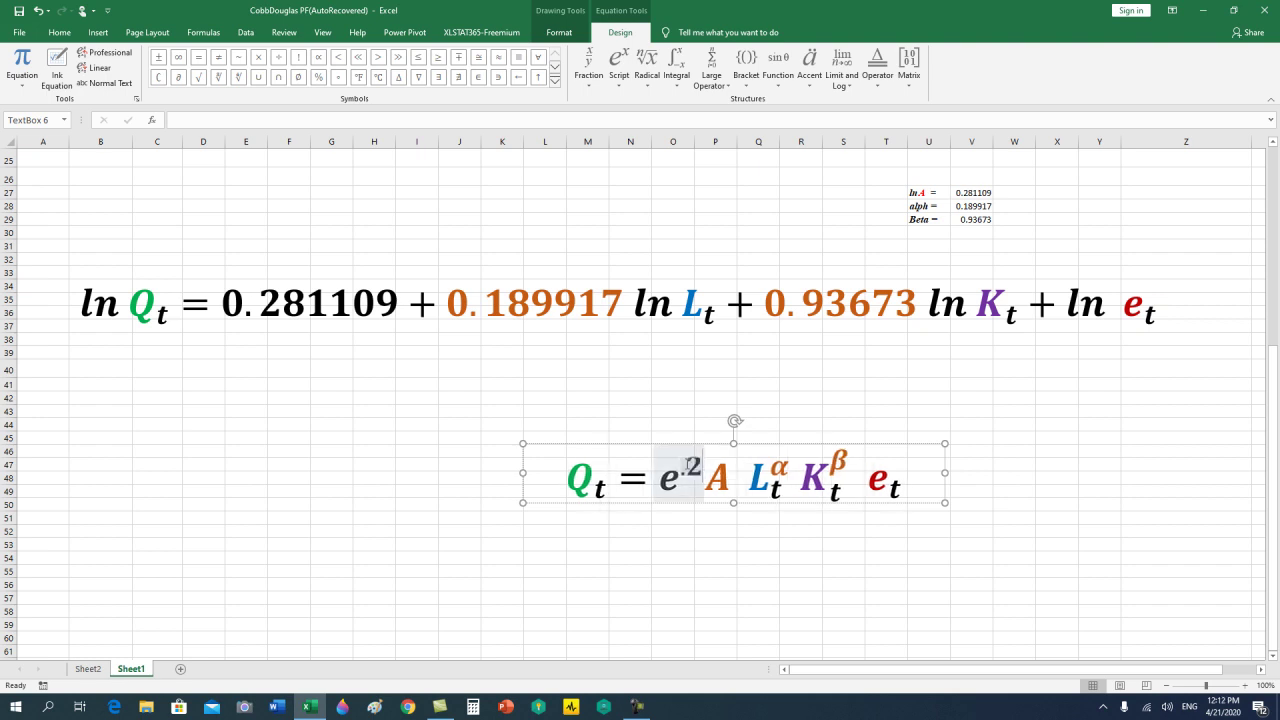
type("81109")
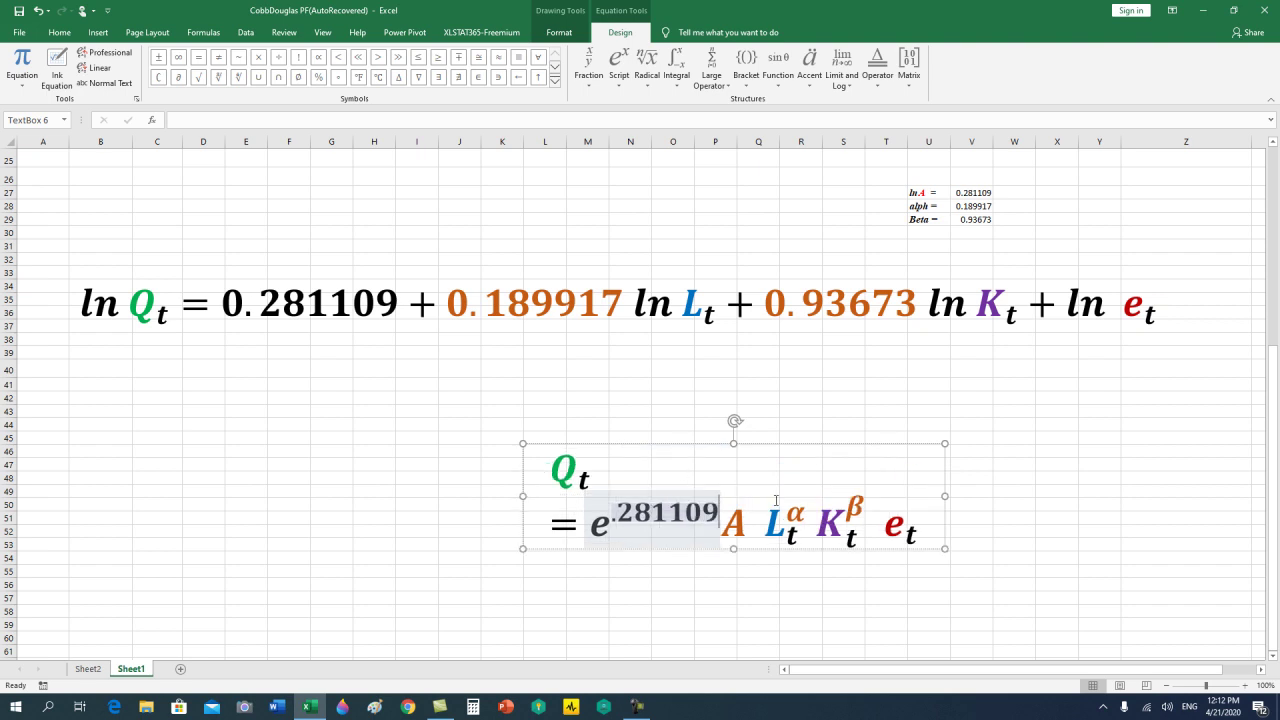
left_click(975, 490)
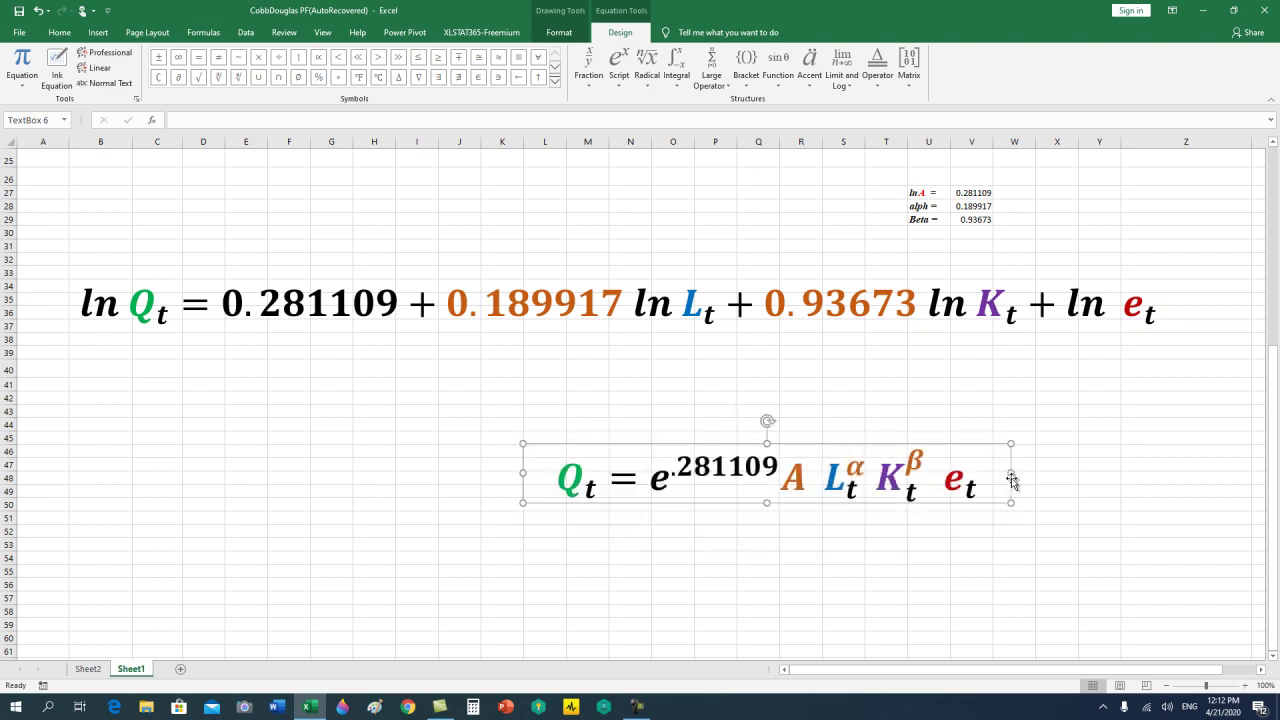
left_click(802, 478)
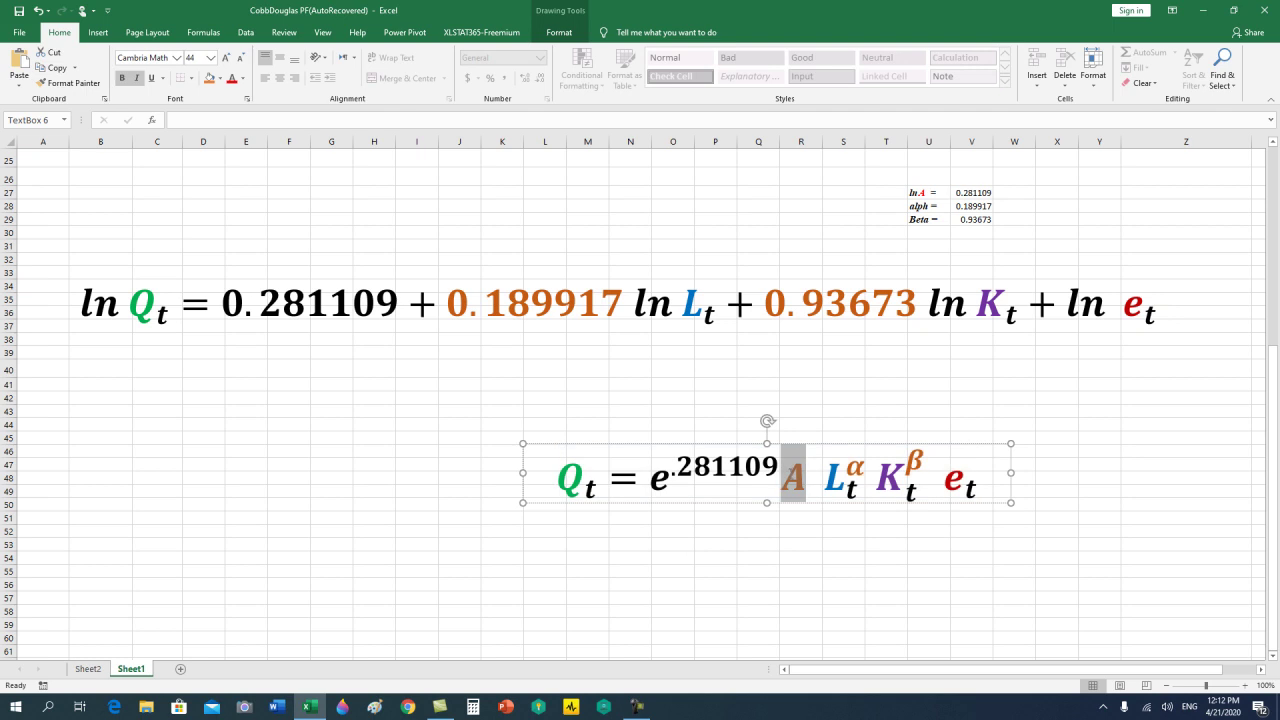
Delete the A, set the Lt exponent to 0.188817 and widen the equation box.
double_click(793, 474)
key("BackSpace")
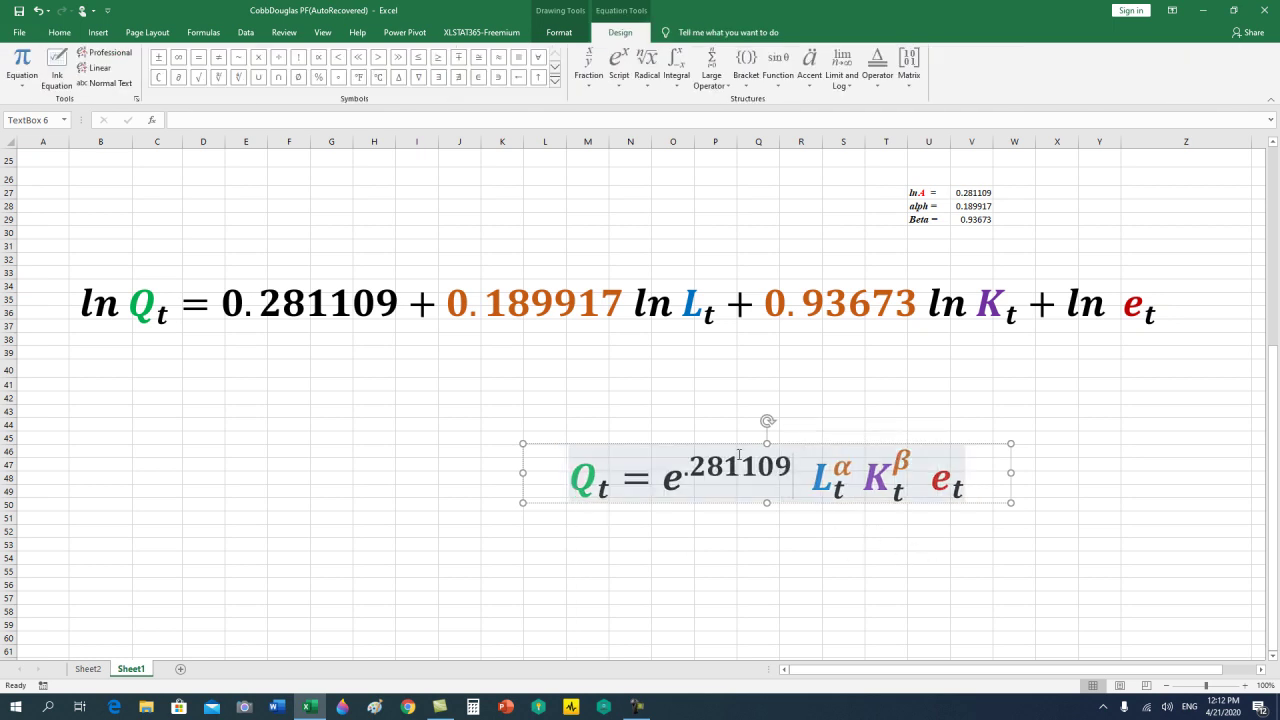
double_click(843, 467)
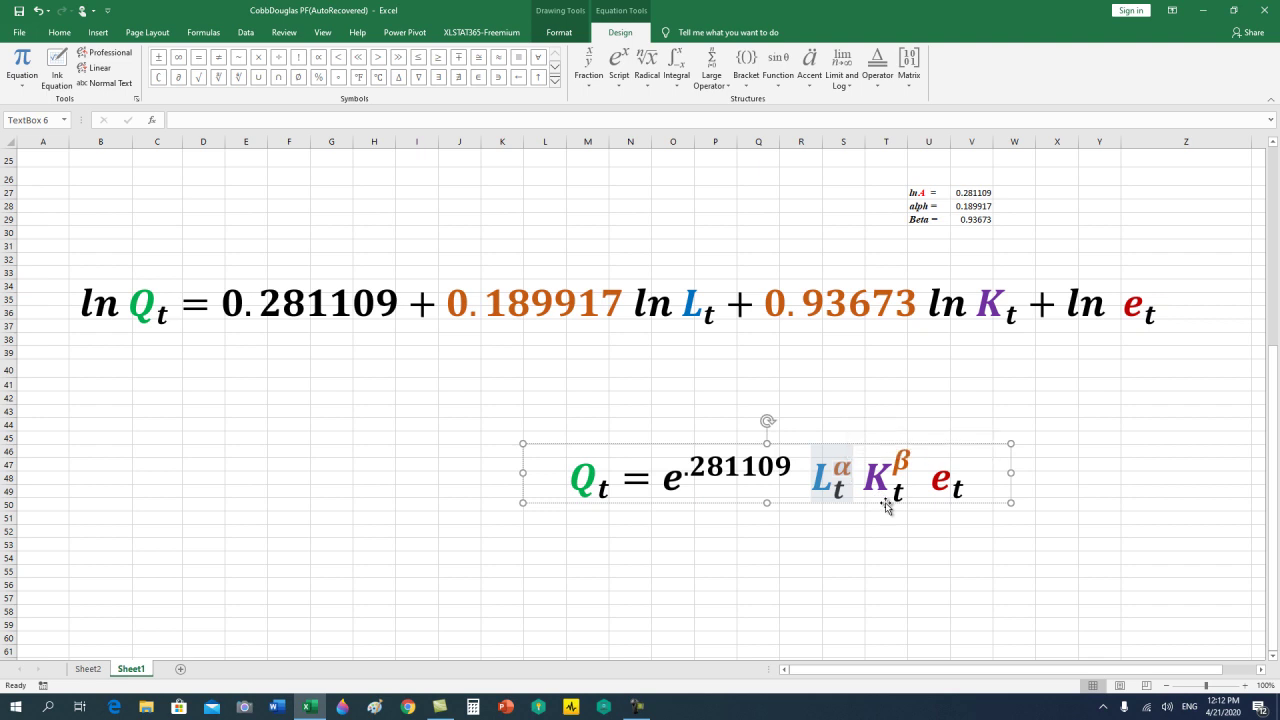
key("shift+Left")
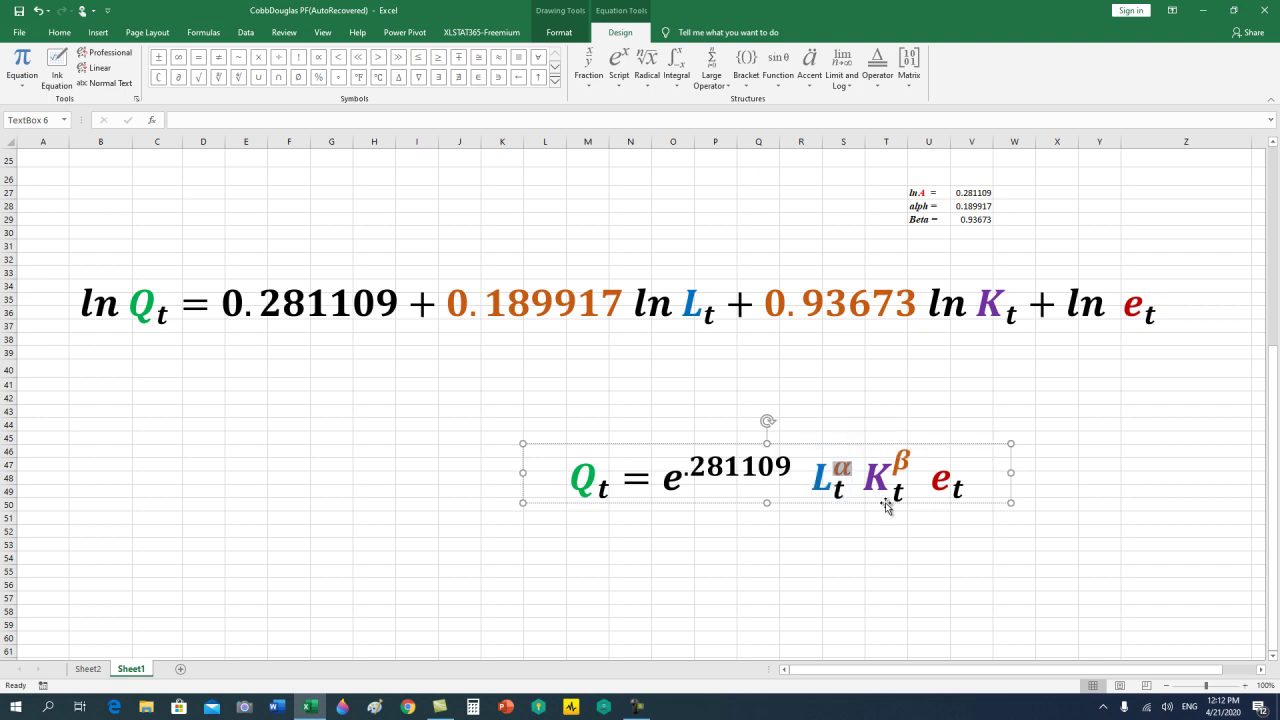
type("0.")
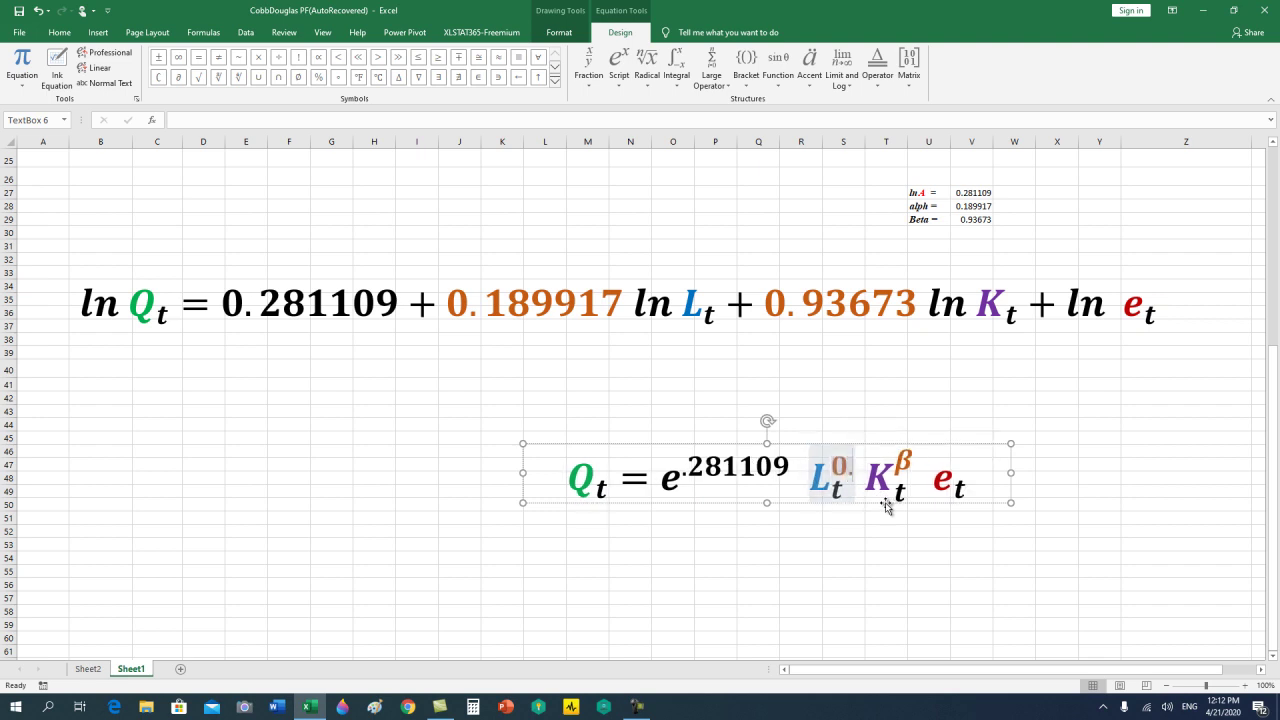
type("18")
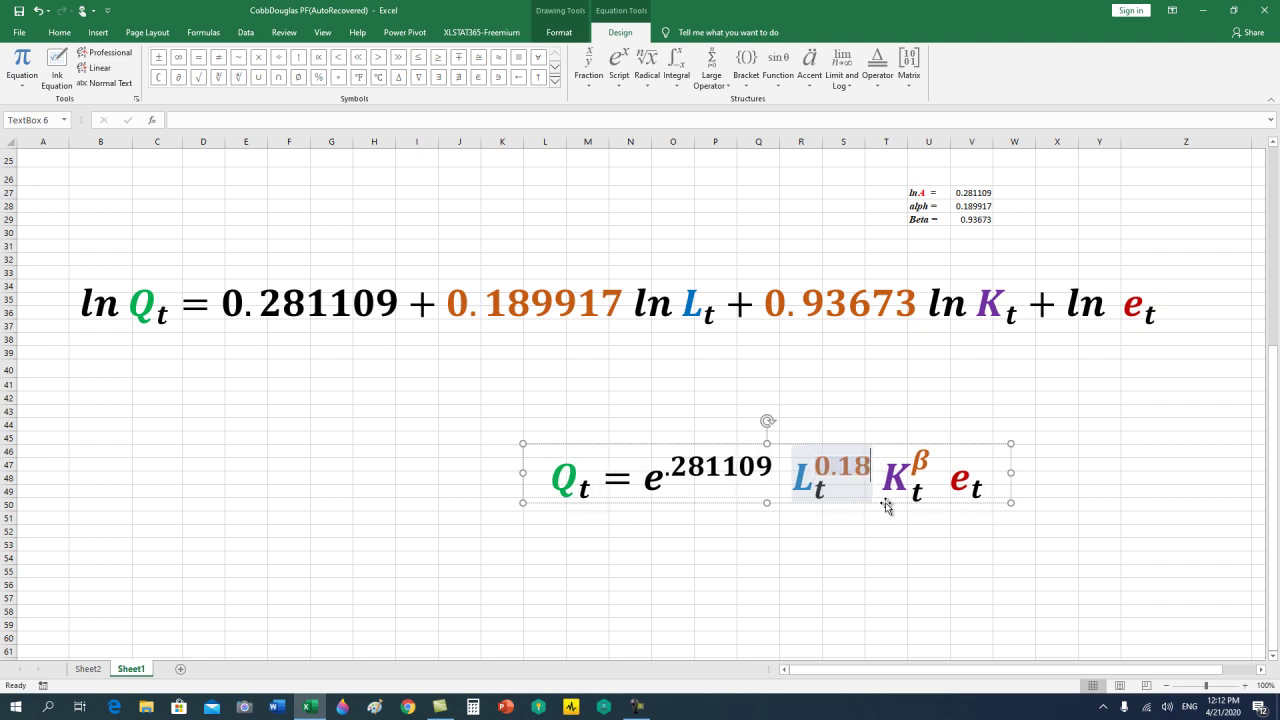
type("88")
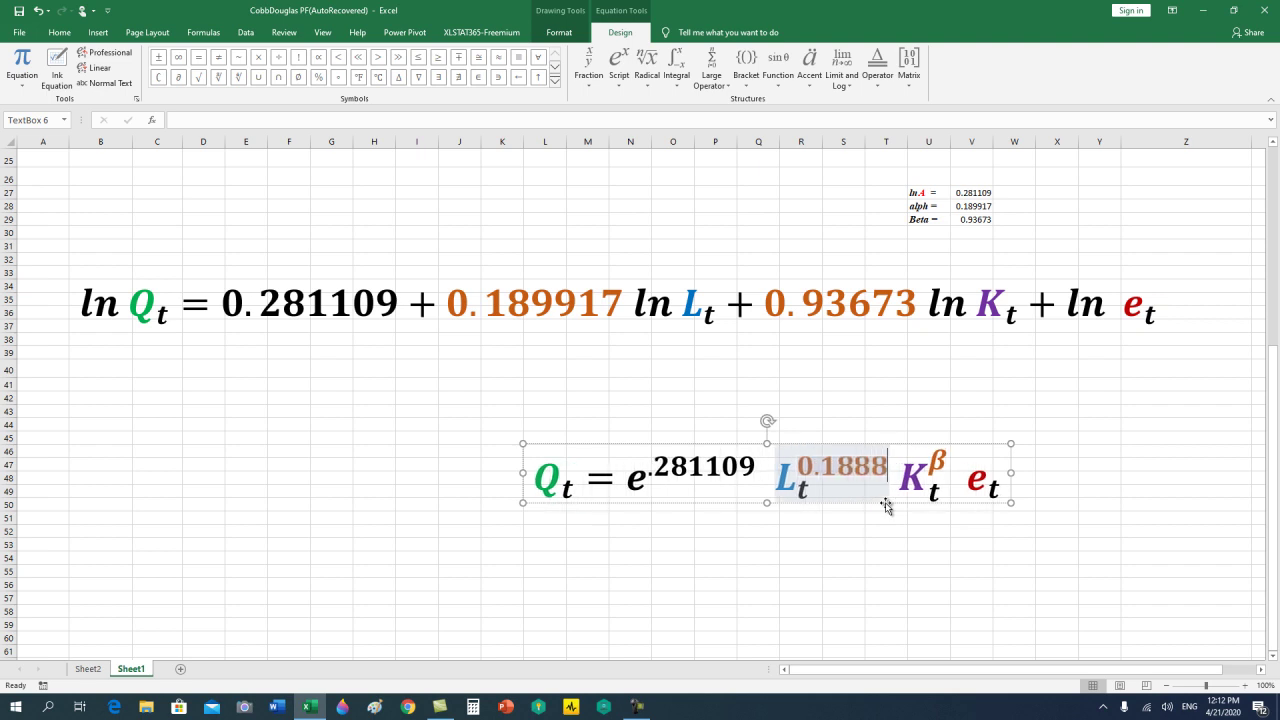
type("17")
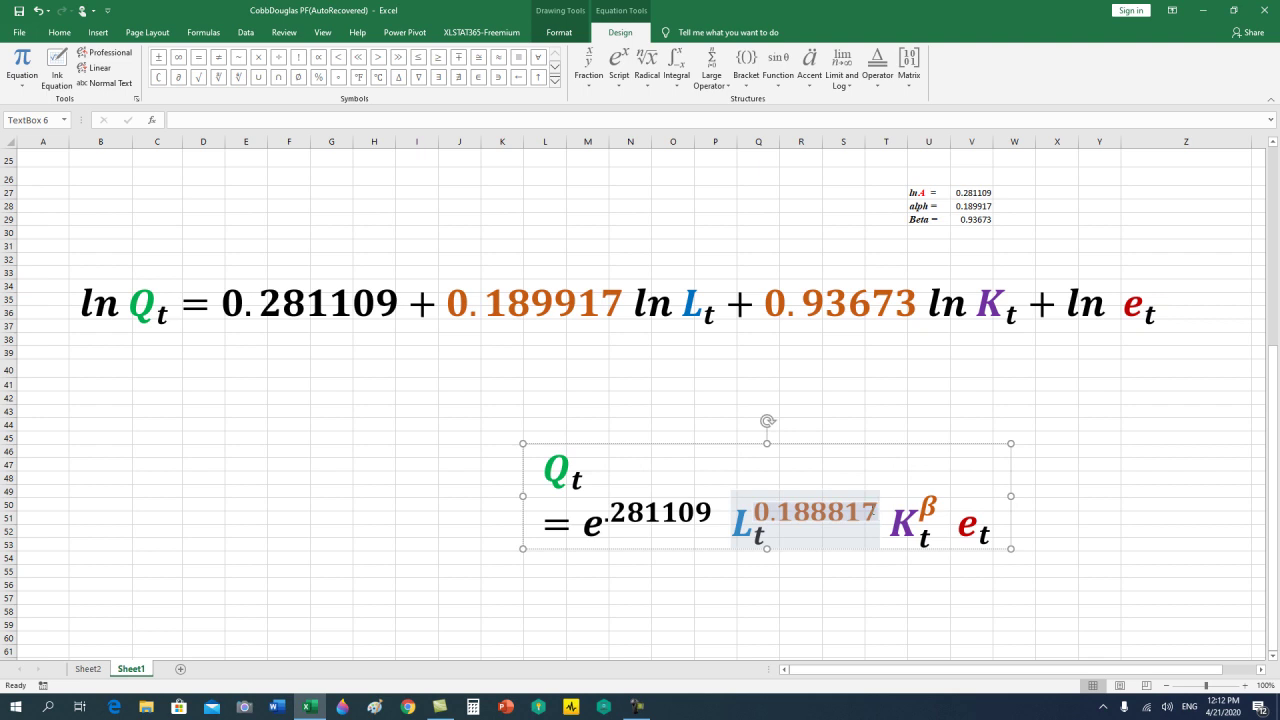
left_click_drag(1017, 497, 1075, 479)
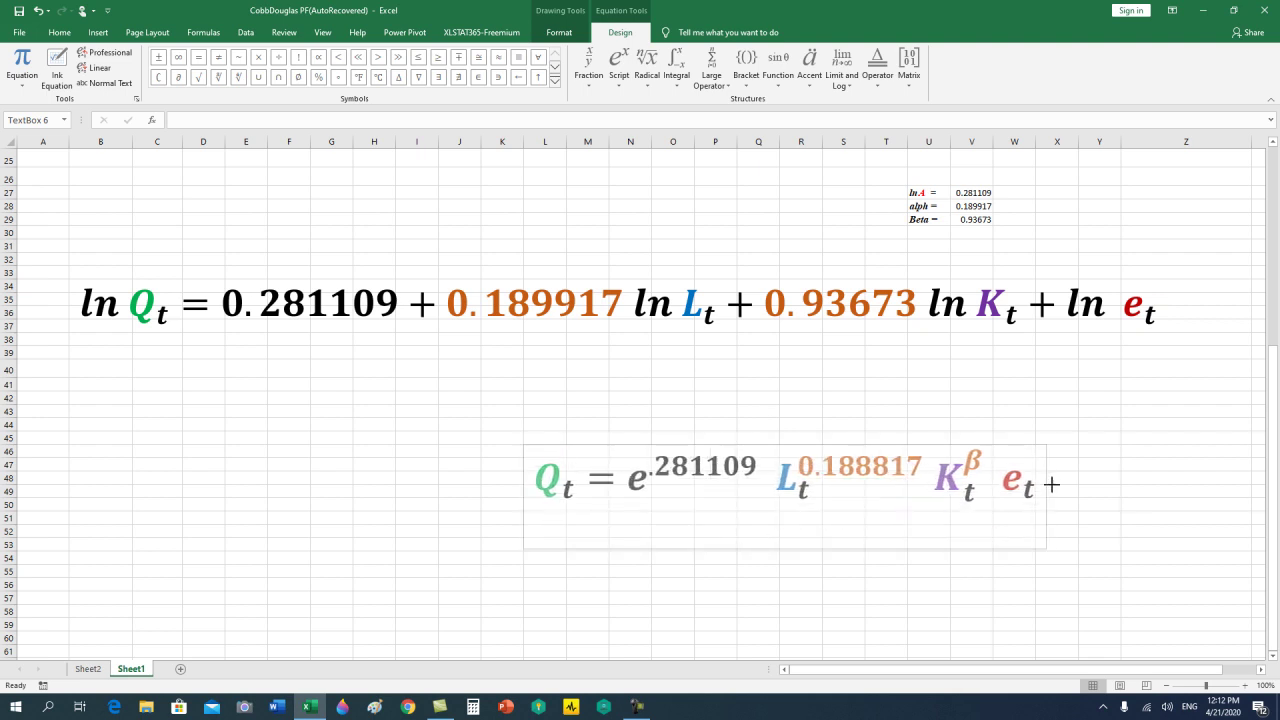
left_click_drag(948, 468, 997, 462)
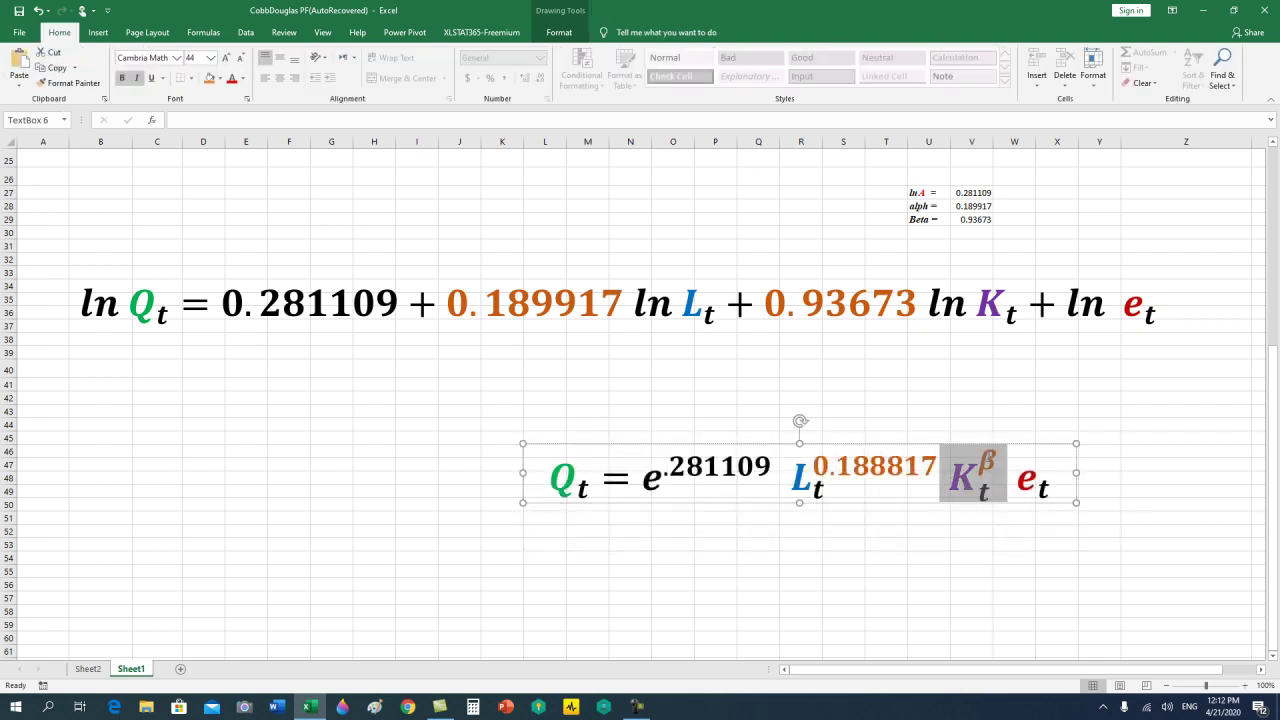
Set the Kt exponent to 0.93673 so the equation redraws on one line.
left_click(1010, 474)
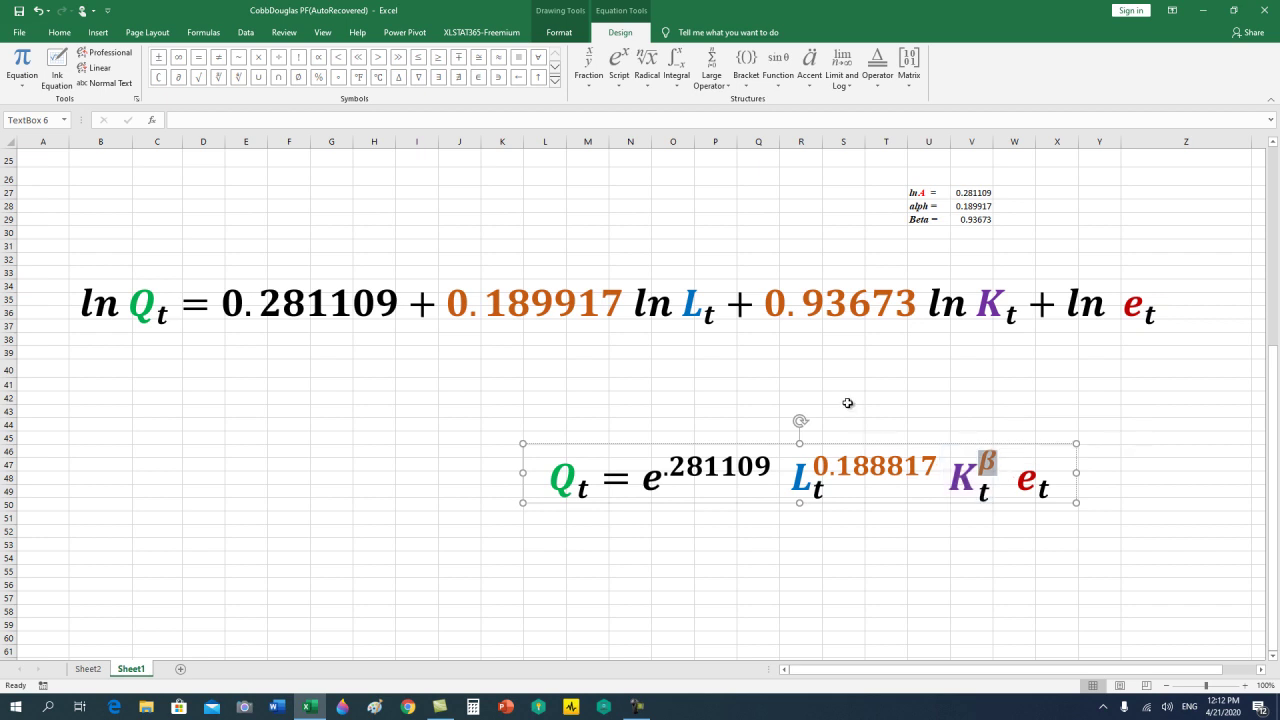
type("0.9")
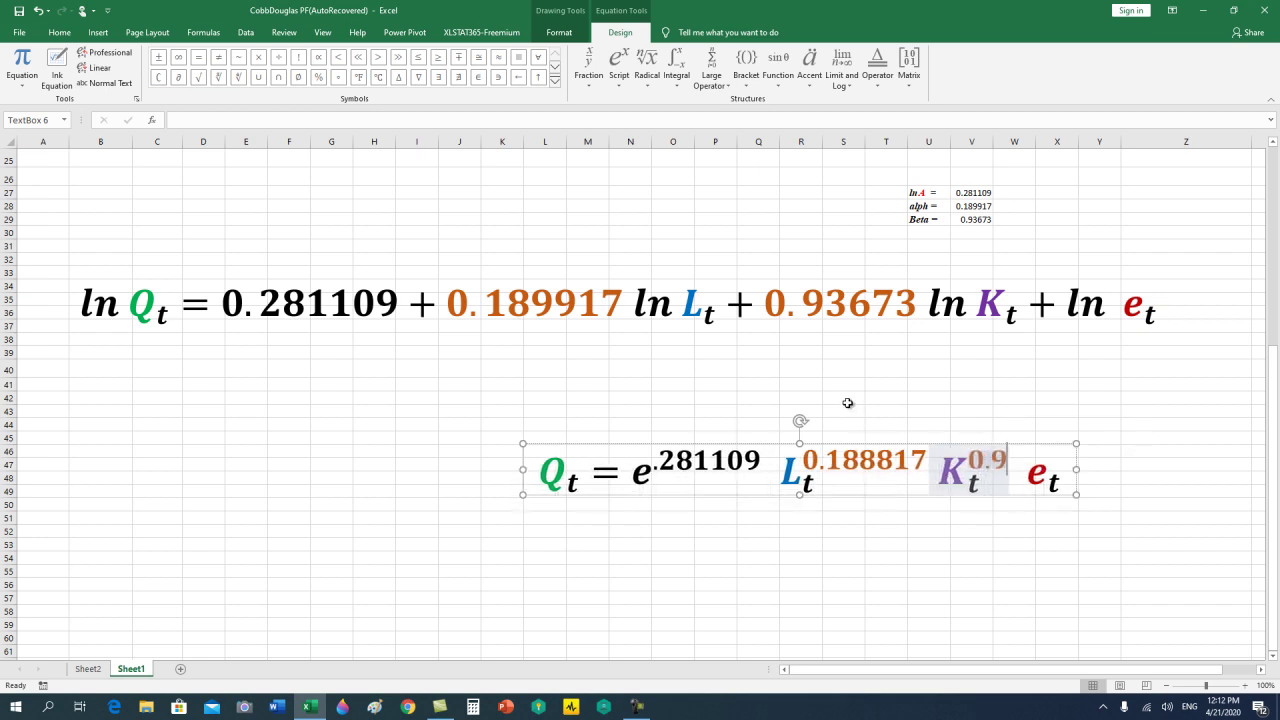
type("3")
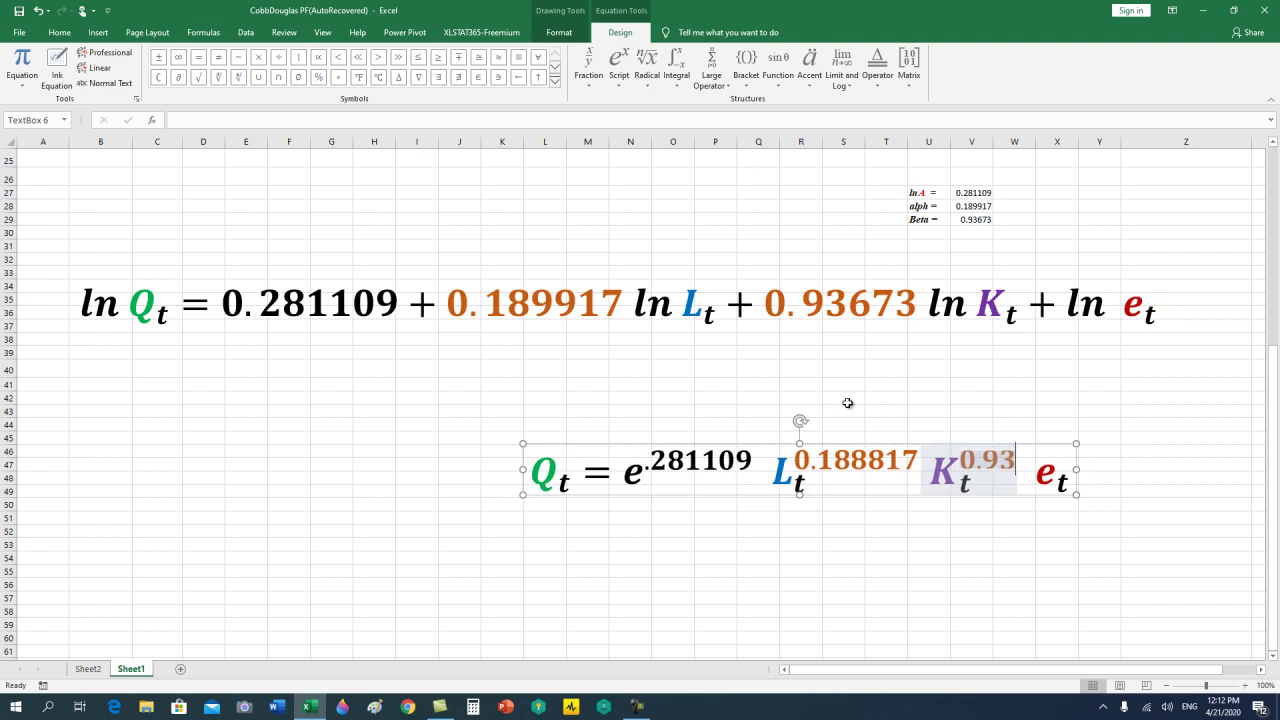
type("6")
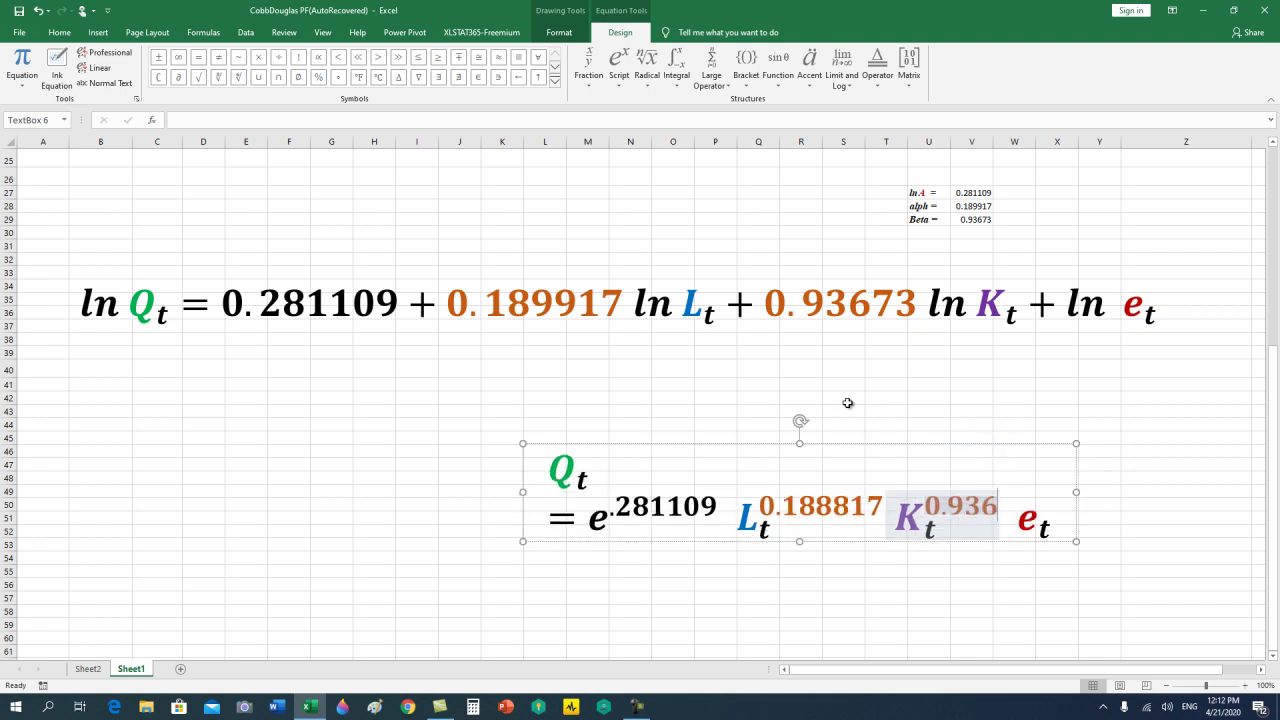
type("73")
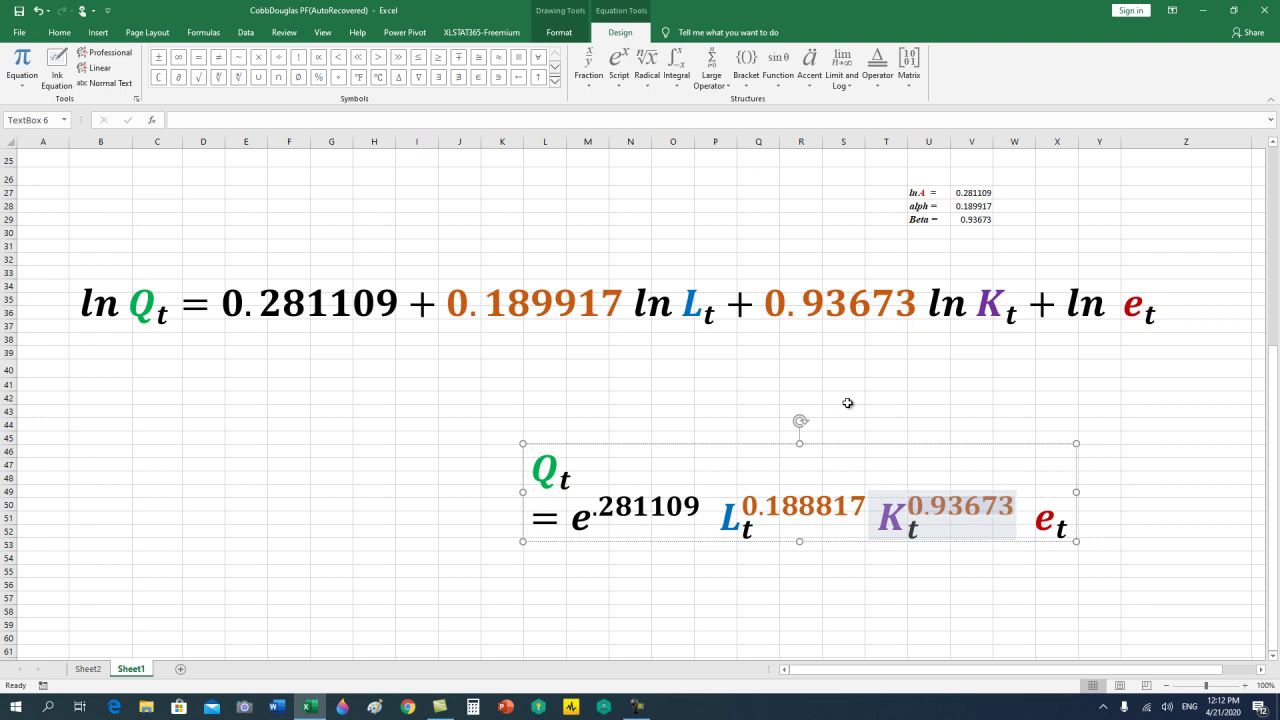
left_click(1085, 490)
left_click(1137, 471)
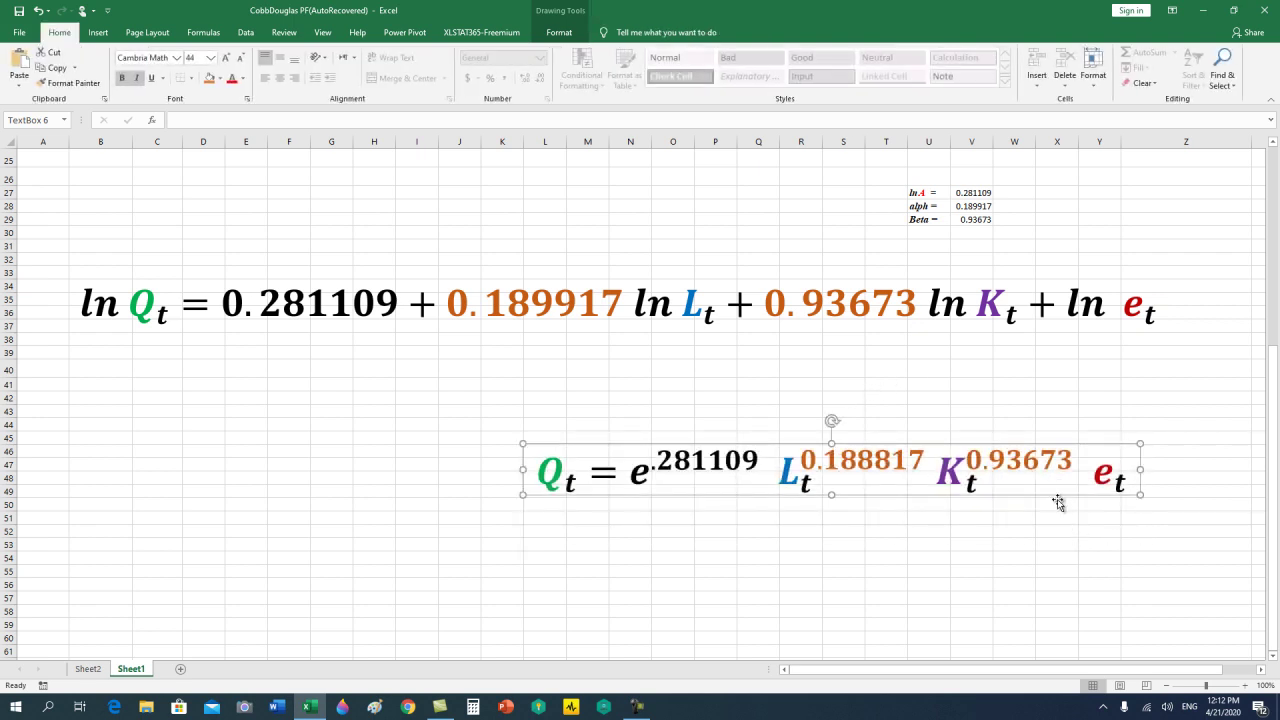
Drag the power-form equation left, centred under the log-linear equation, then deselect it.
left_click_drag(1054, 497, 815, 488)
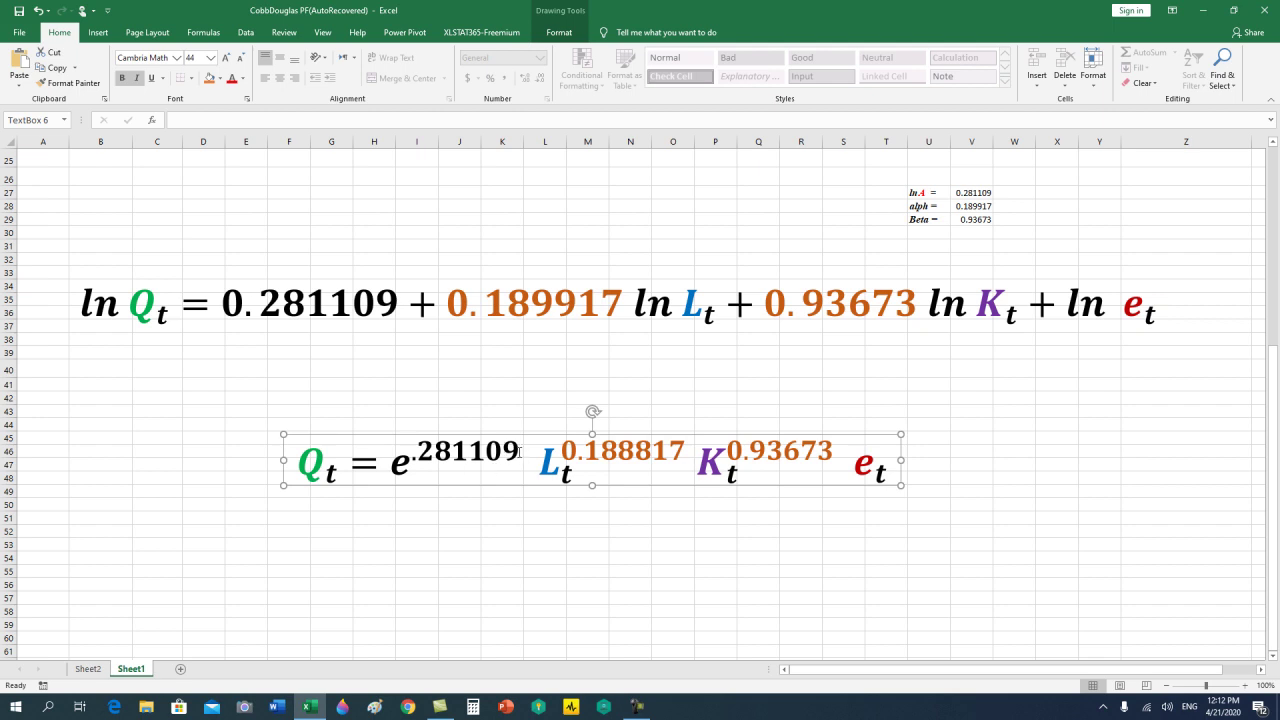
left_click(515, 452)
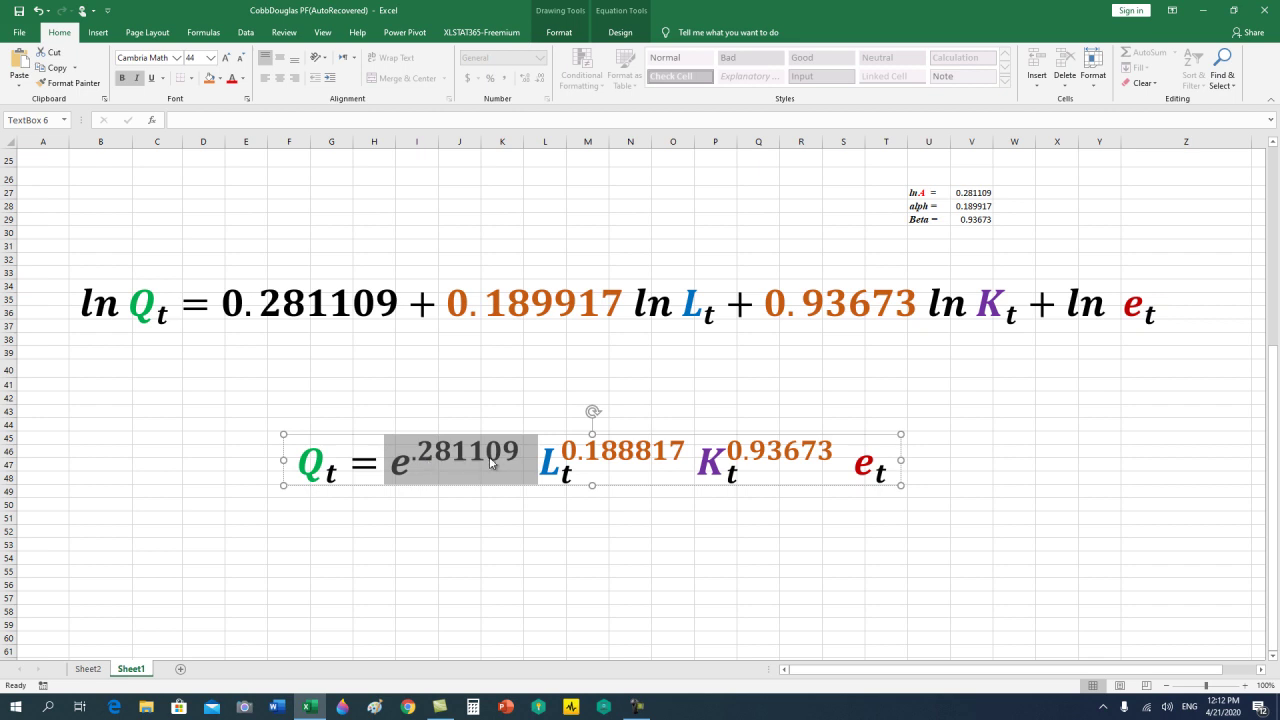
left_click(540, 539)
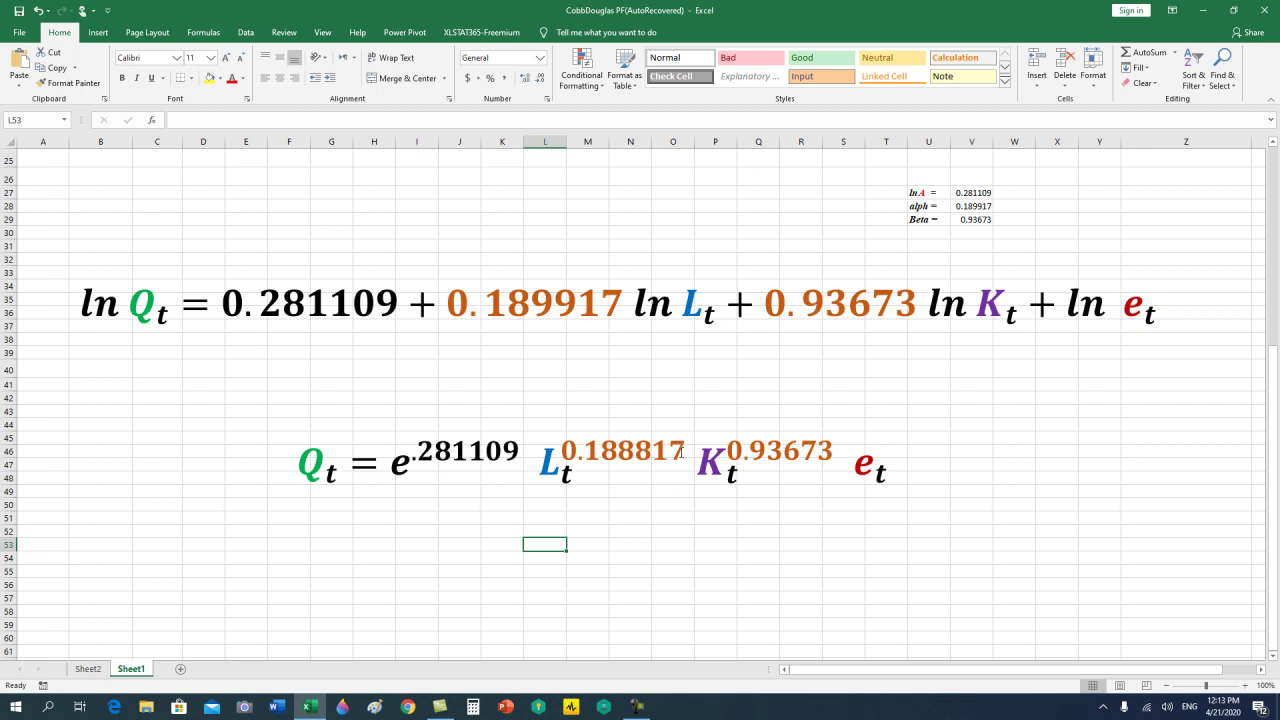
Change the Lt exponent from 0.188817 to 0.189917 by replacing both wrong 8s with 9s.
left_click(634, 450)
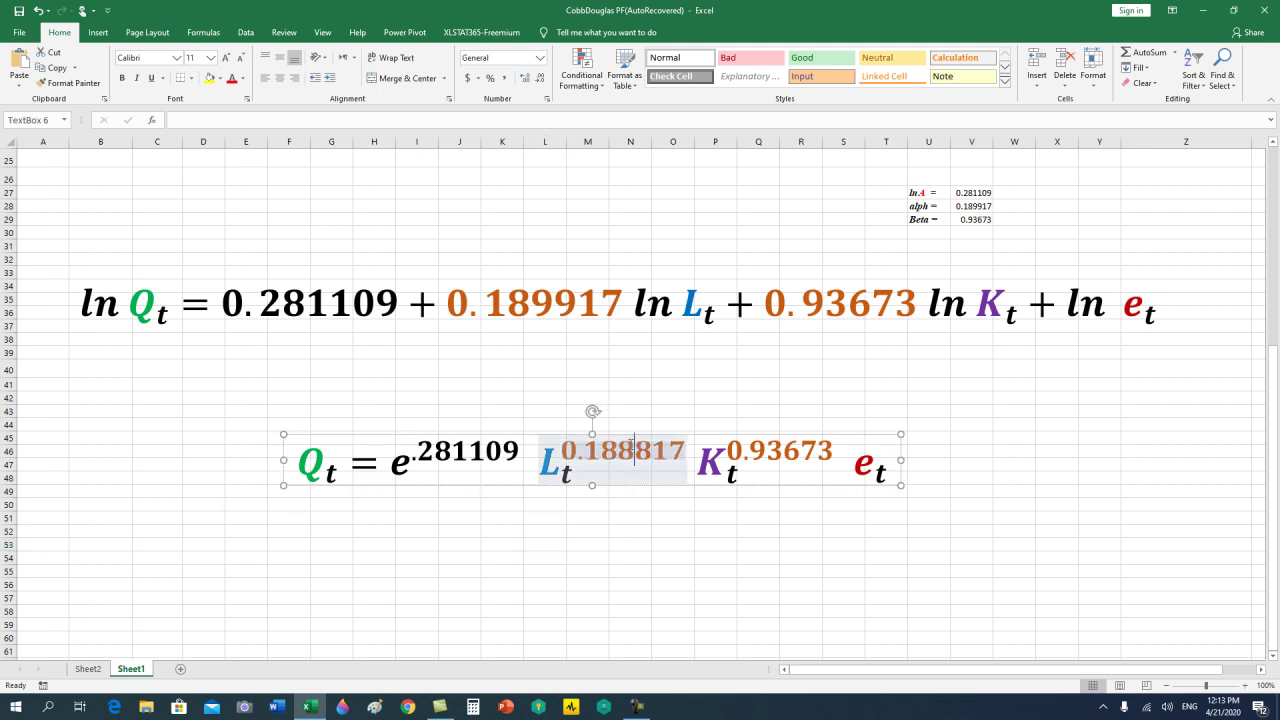
key("BackSpace")
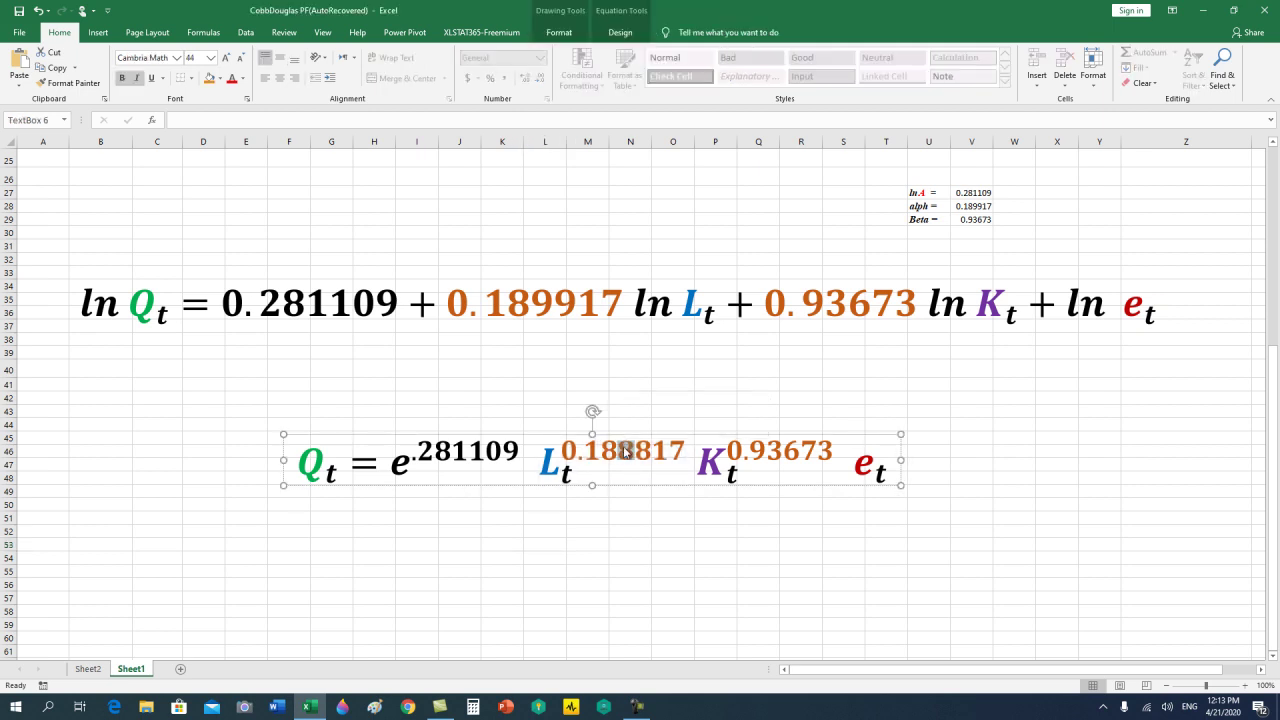
type("9")
left_click_drag(651, 452, 637, 452)
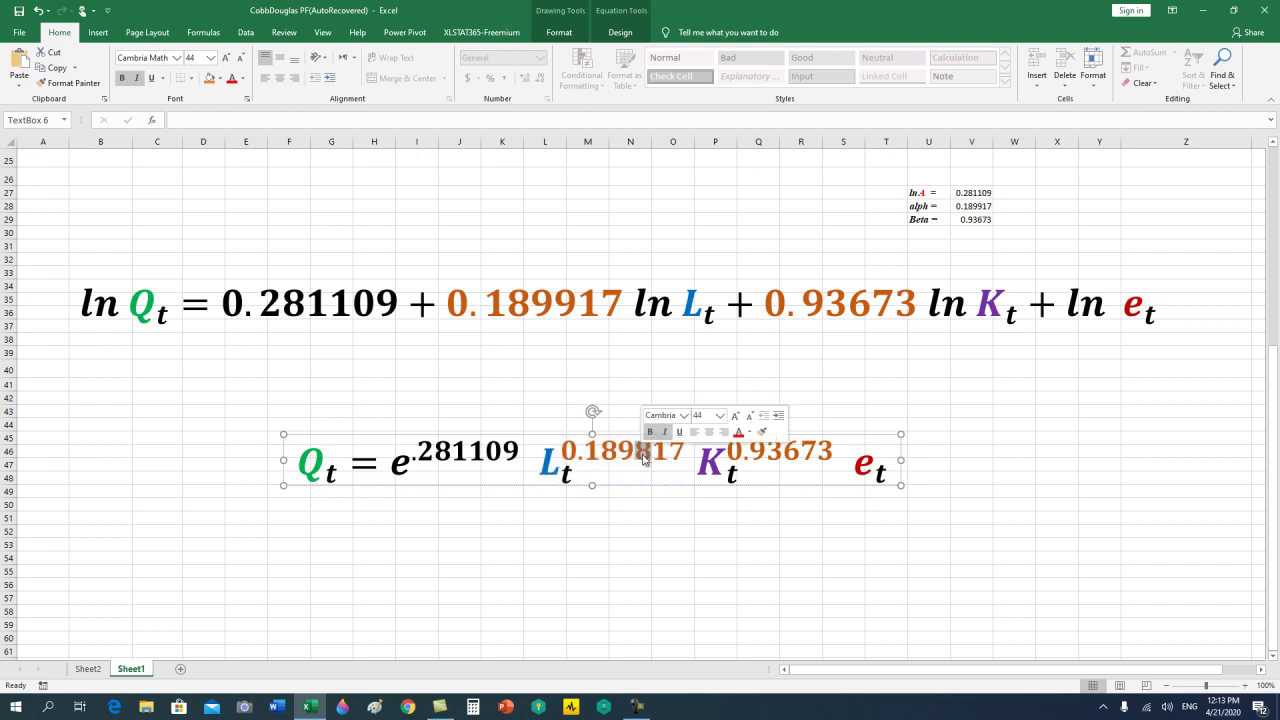
type("9")
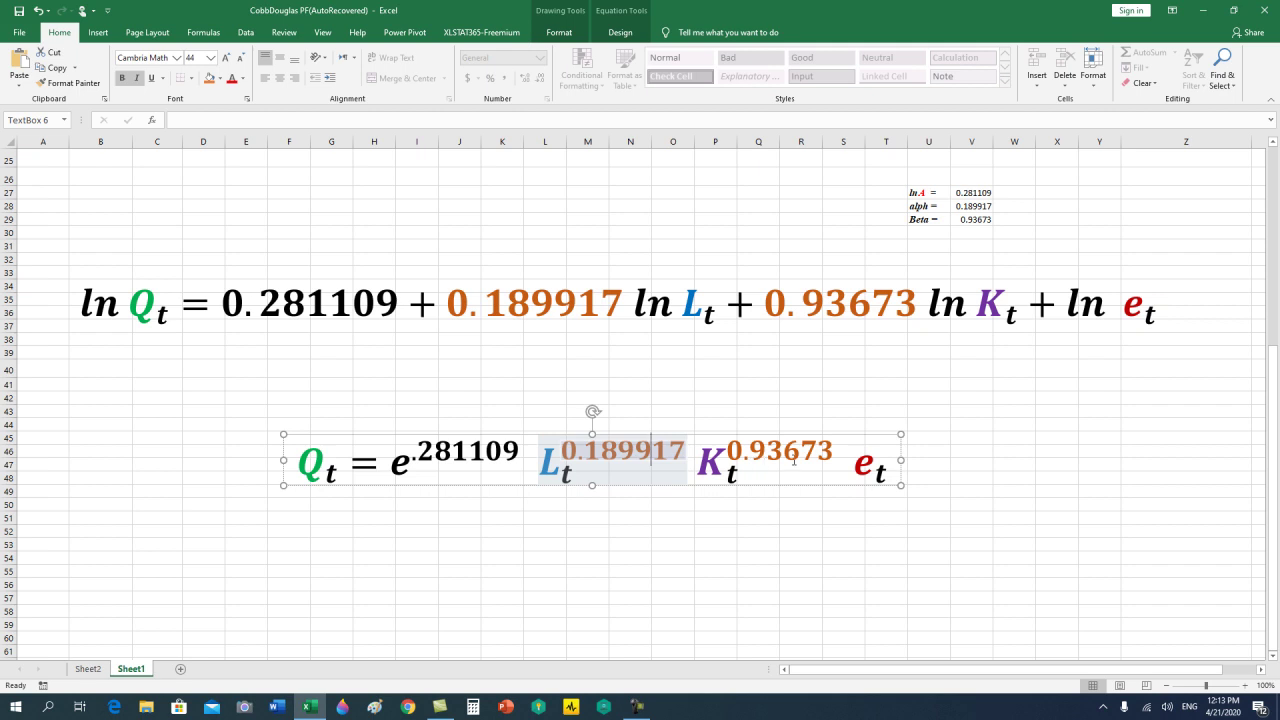
left_click(848, 536)
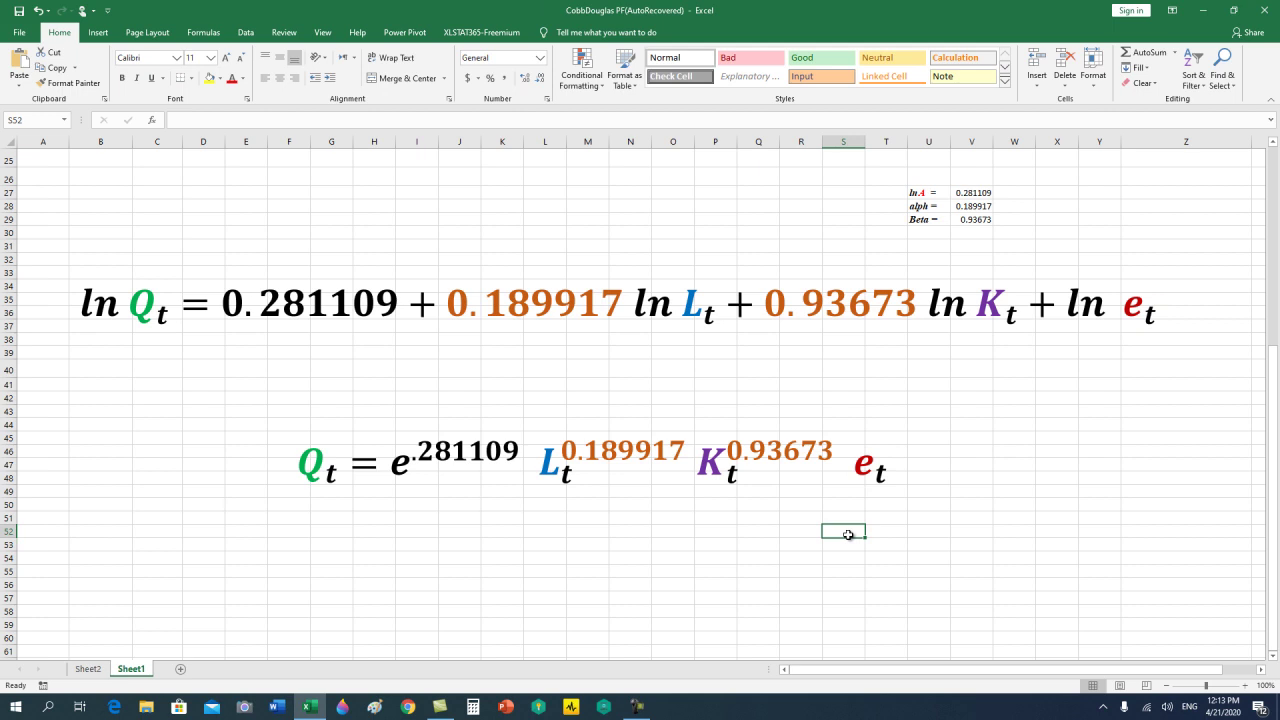